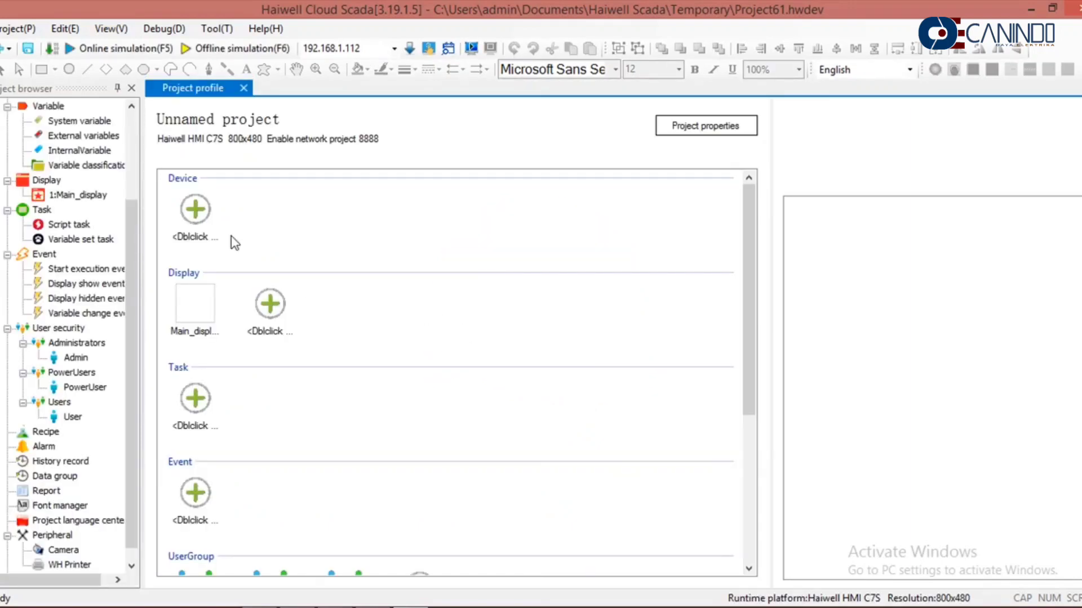
Step: Start adding a serial device to the project and choose Modbus Master(RTU/ASCII) from the Common group
{"action": "left_click", "coordinate": [194, 216]}
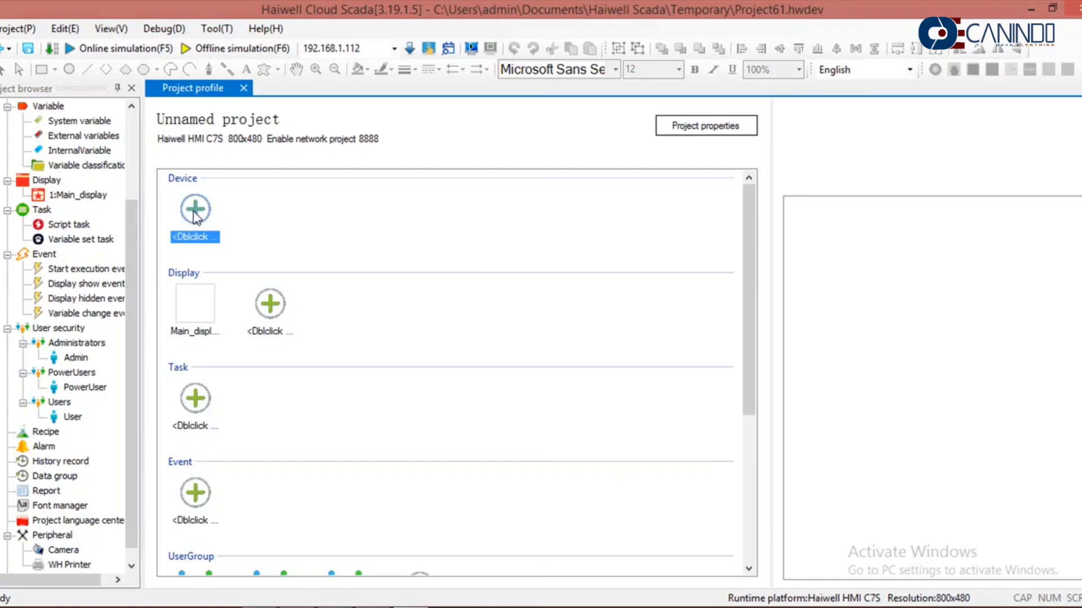
{"action": "double_click", "coordinate": [195, 215]}
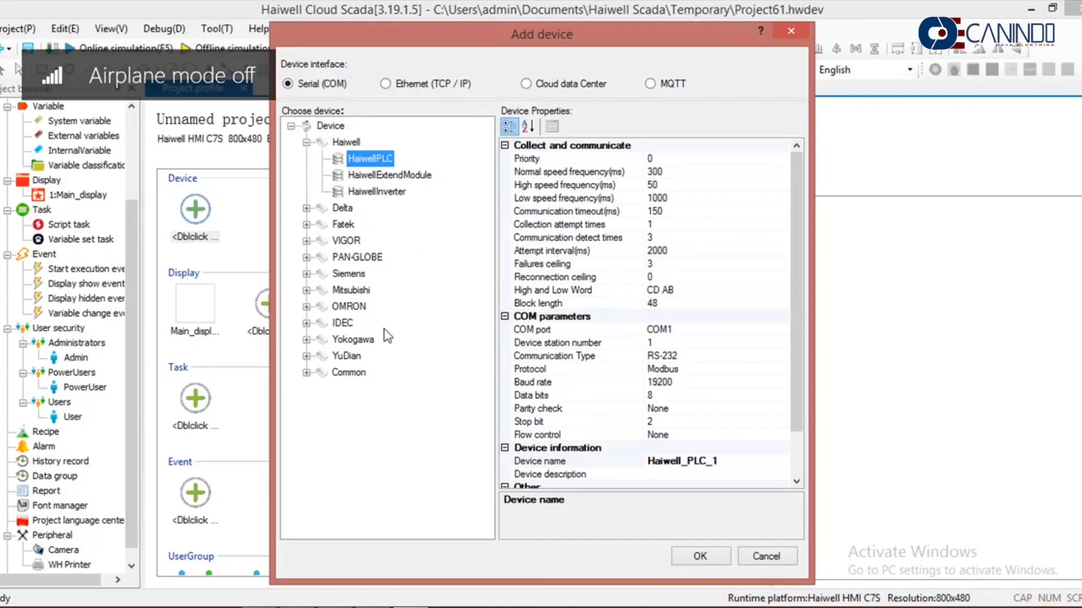
{"action": "left_click", "coordinate": [306, 373]}
{"action": "left_click", "coordinate": [366, 393]}
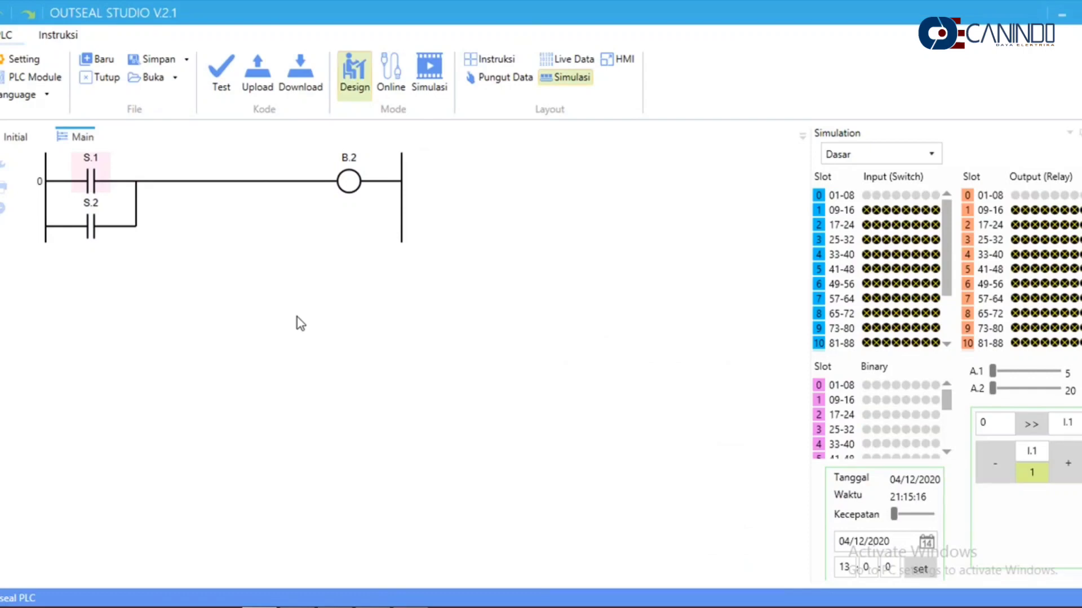
Step: Check the hardware settings in Outseal Studio, and set the Modbus device's COM port to COM2 in Haiwell Cloud Scada
{"action": "left_click", "coordinate": [19, 63]}
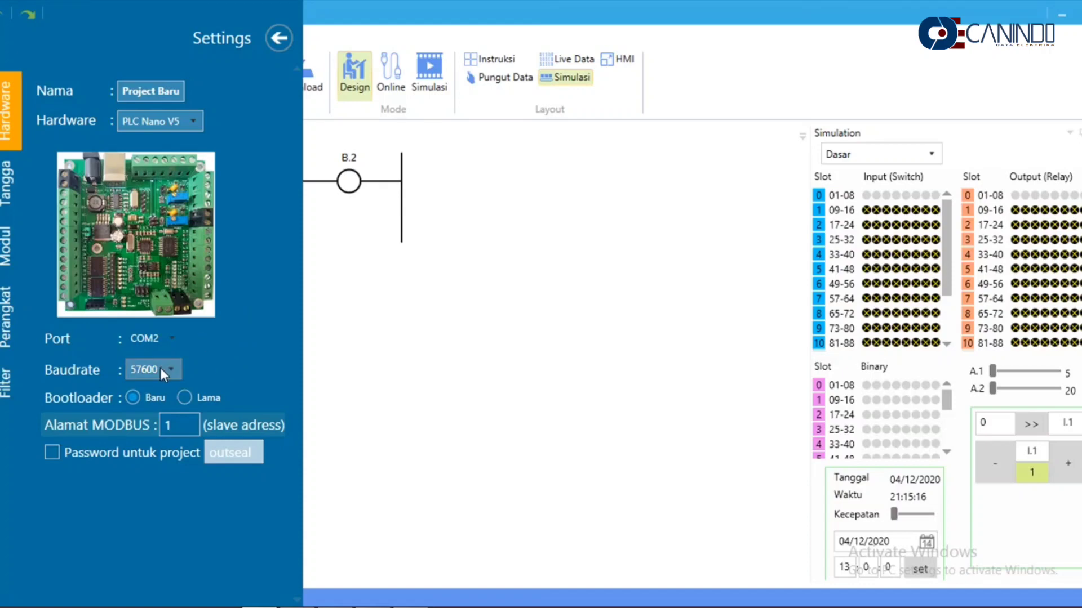
{"action": "left_click", "coordinate": [281, 41]}
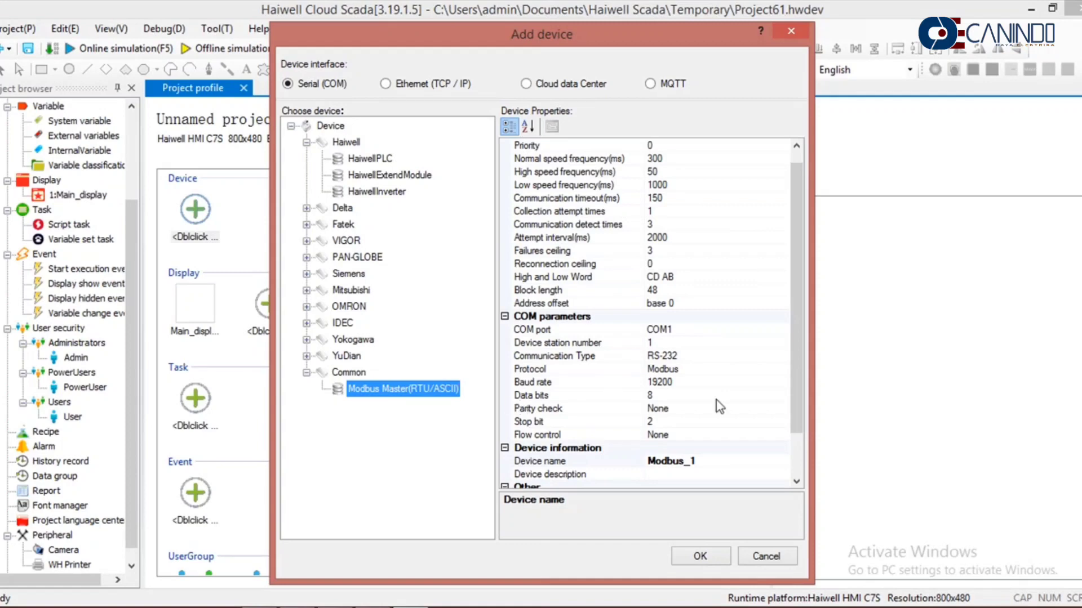
{"action": "left_click", "coordinate": [692, 331]}
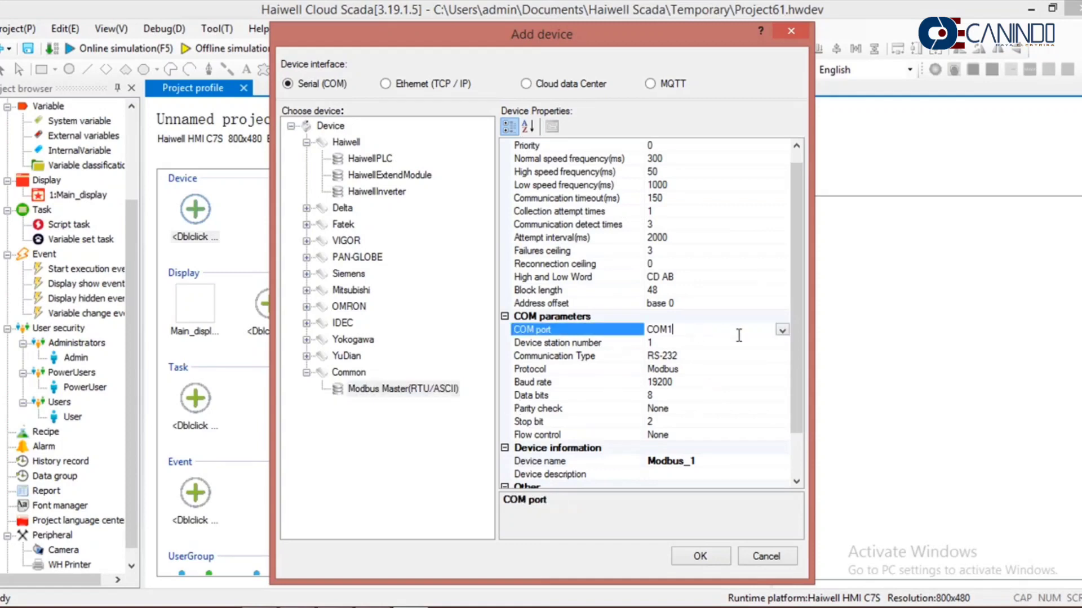
{"action": "left_click", "coordinate": [783, 330]}
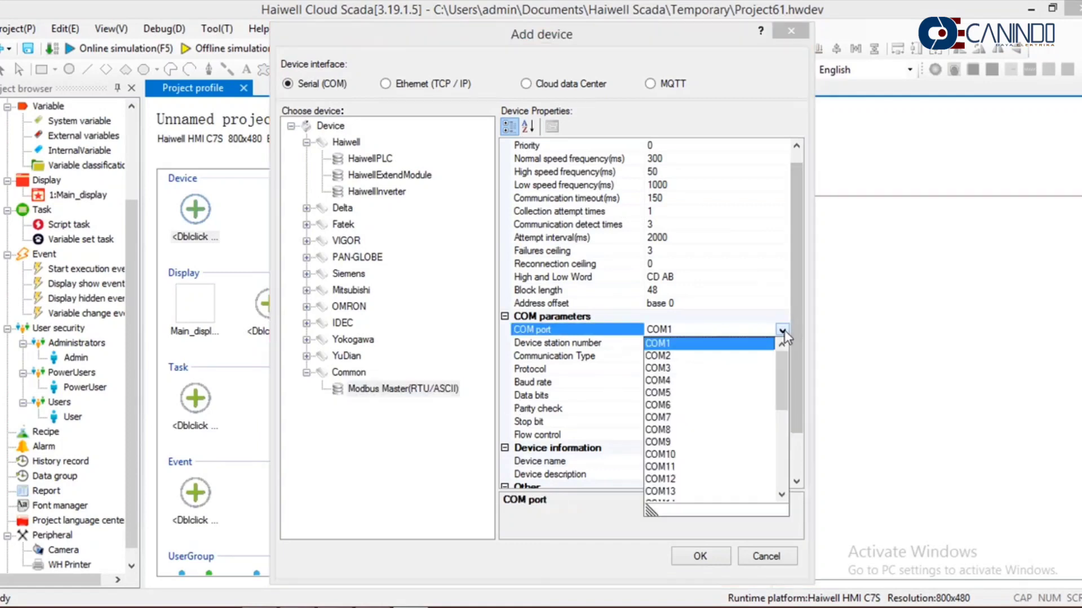
{"action": "left_click", "coordinate": [667, 356]}
{"action": "left_click", "coordinate": [699, 343]}
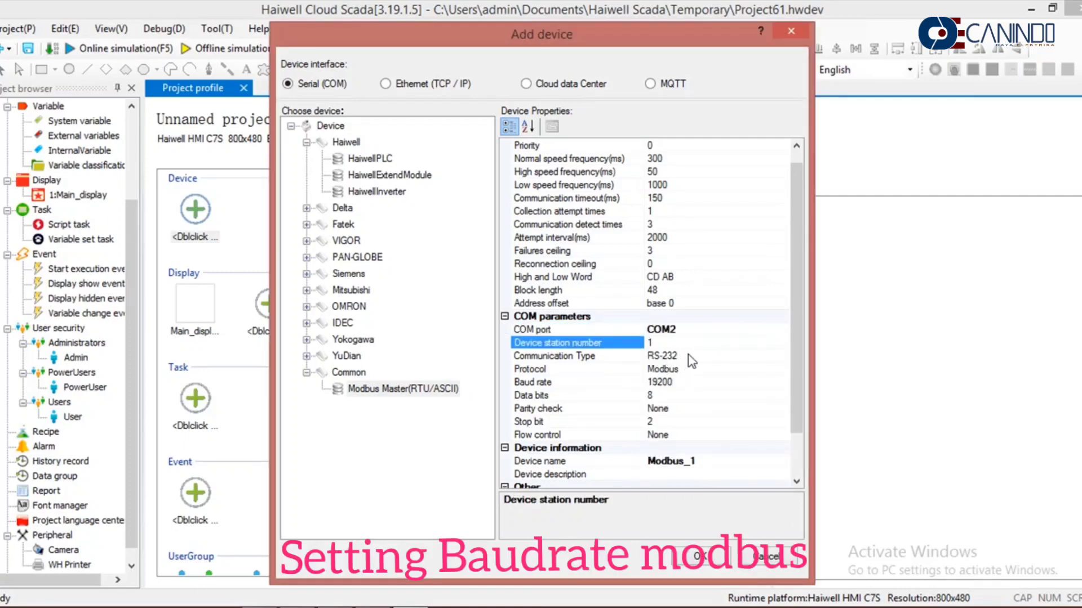
Step: Set the Modbus device's communication type to RS-485 and its baud rate to 57600
{"action": "left_click", "coordinate": [691, 357]}
{"action": "left_click", "coordinate": [782, 356]}
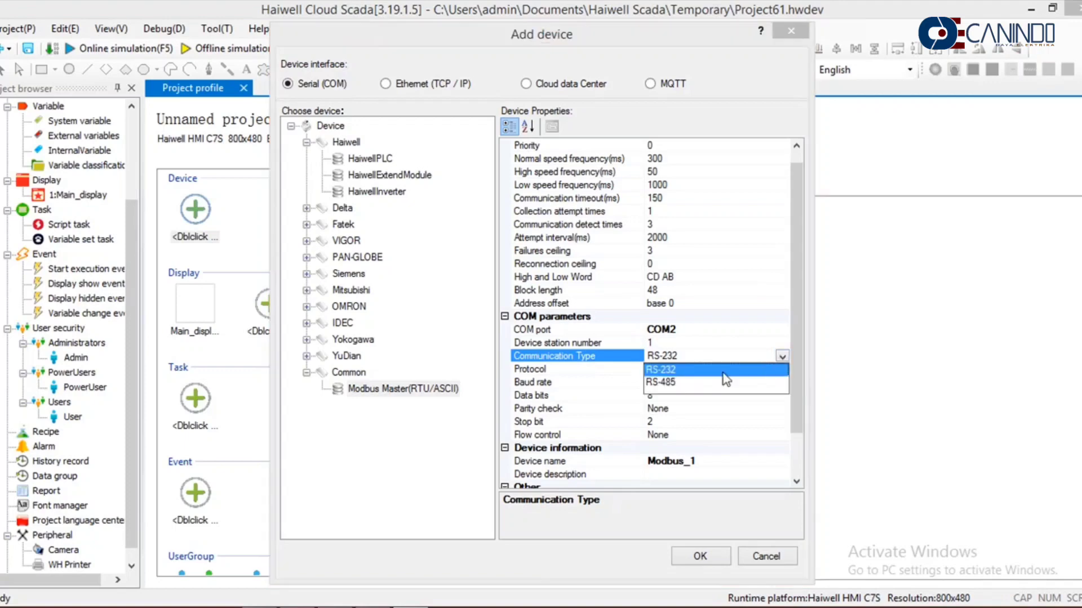
{"action": "left_click", "coordinate": [660, 383]}
{"action": "left_click", "coordinate": [691, 370]}
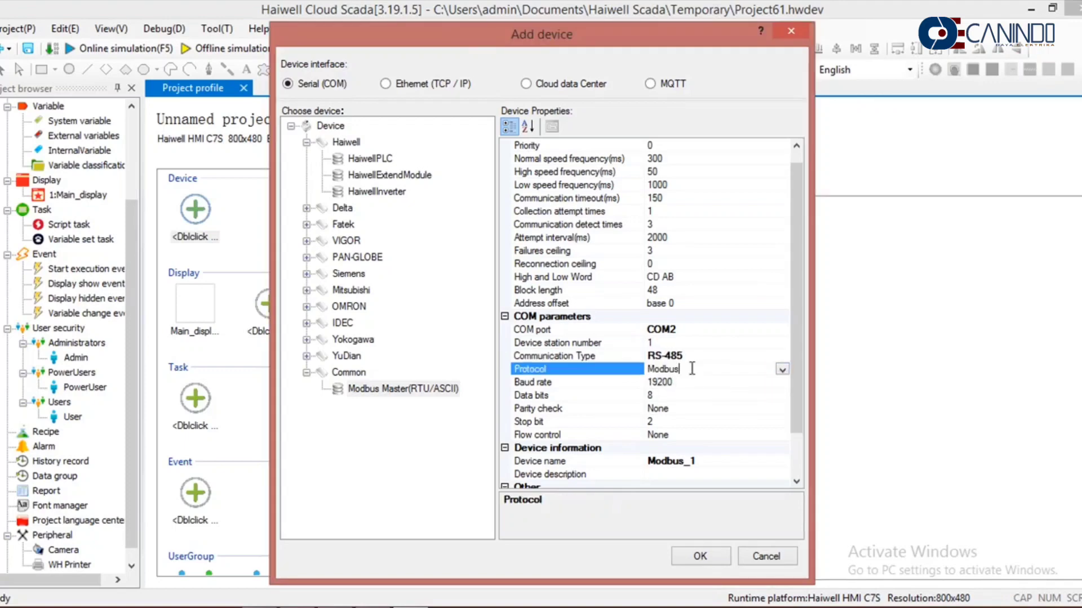
{"action": "left_click", "coordinate": [693, 383]}
{"action": "left_click", "coordinate": [782, 383]}
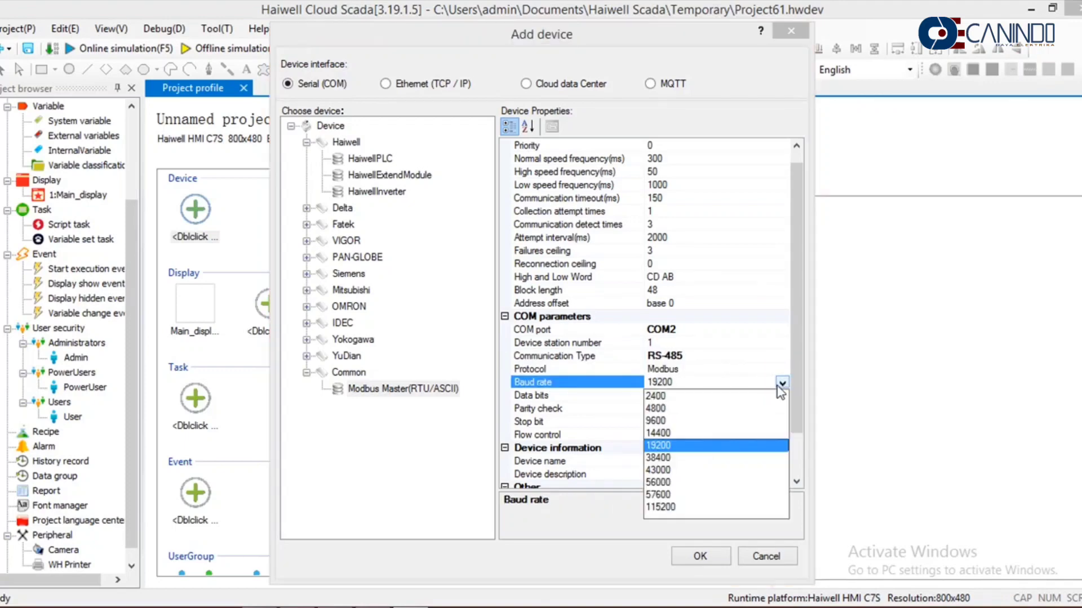
{"action": "left_click", "coordinate": [667, 495]}
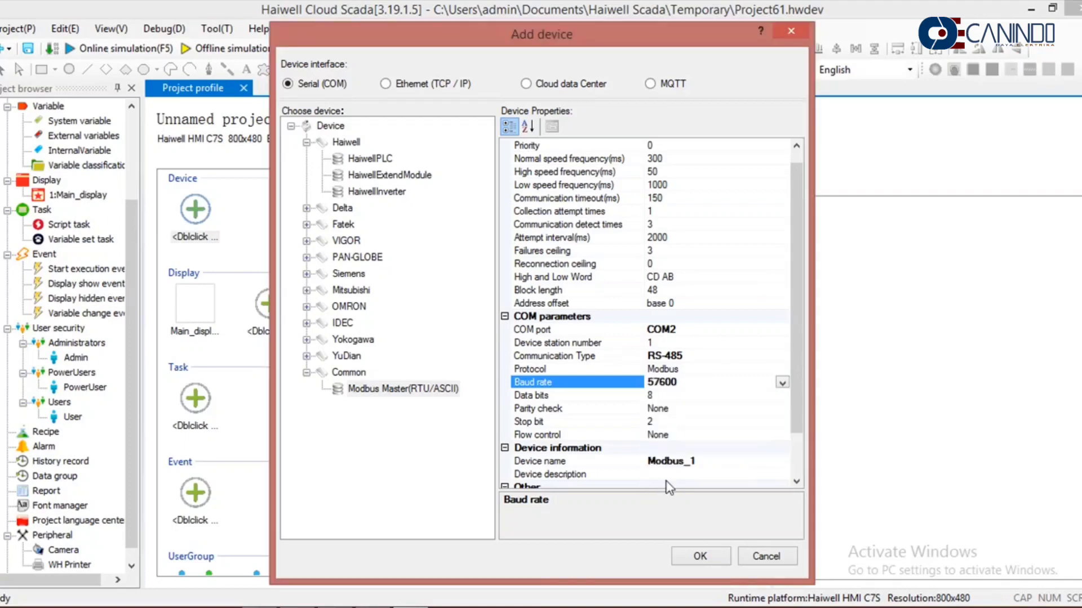
Step: Set the stop bit of the Modbus device to 1
{"action": "left_click", "coordinate": [675, 396]}
{"action": "left_click", "coordinate": [679, 409]}
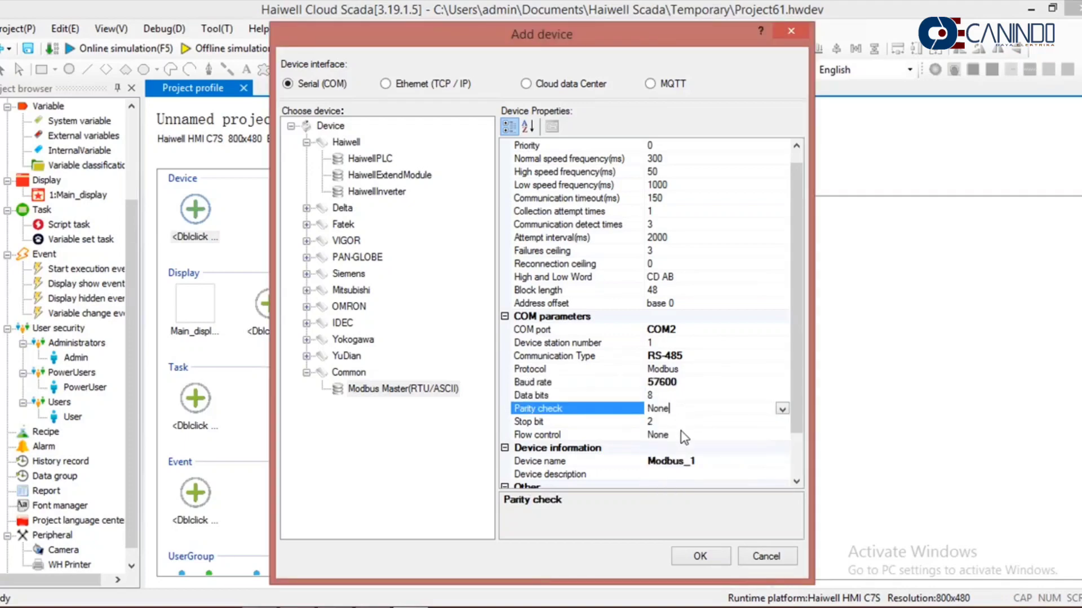
{"action": "left_click", "coordinate": [679, 421]}
{"action": "left_click", "coordinate": [781, 423]}
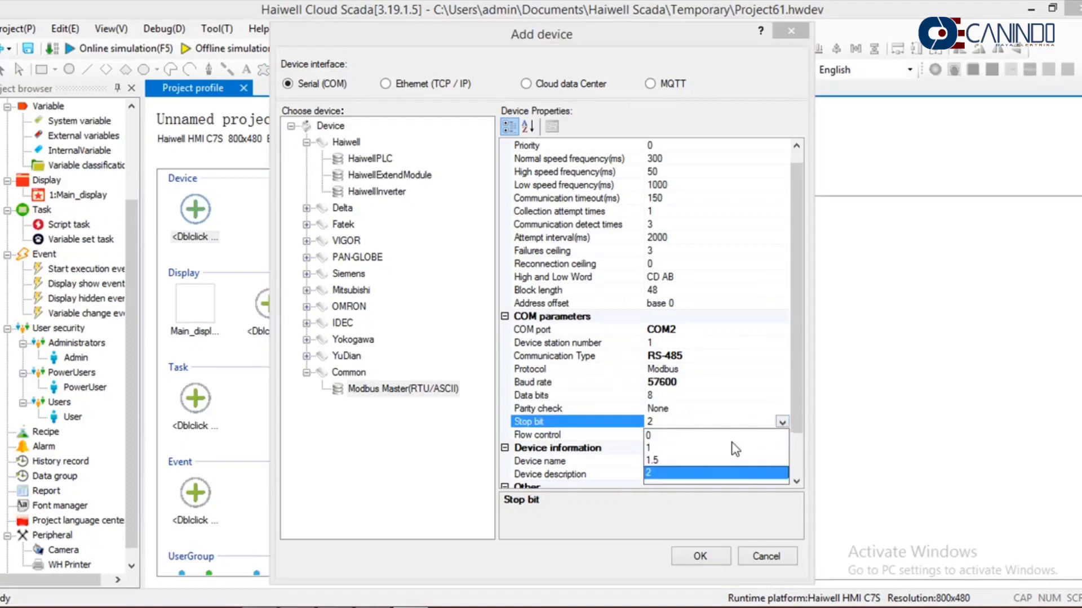
{"action": "left_click", "coordinate": [668, 442]}
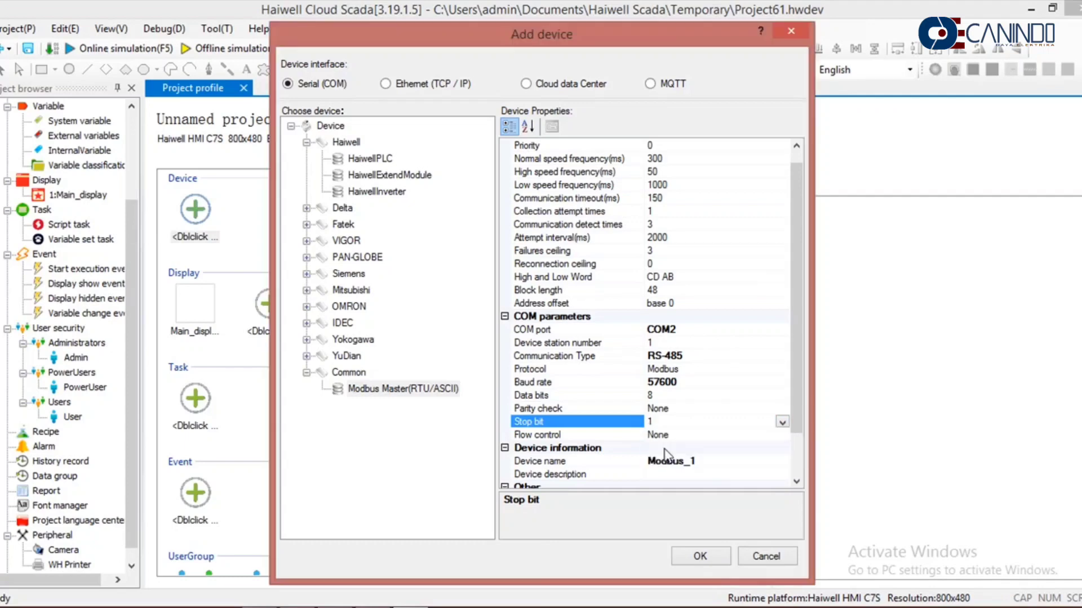
Step: Rename the Modbus device as Outseal_PLC
{"action": "left_click", "coordinate": [708, 461]}
{"action": "key", "text": "BackSpace"}
{"action": "key", "text": "BackSpace"}
{"action": "key", "text": "BackSpace"}
{"action": "key", "text": "BackSpace"}
{"action": "key", "text": "BackSpace"}
{"action": "key", "text": "BackSpace"}
{"action": "key", "text": "BackSpace"}
{"action": "key", "text": "BackSpace"}
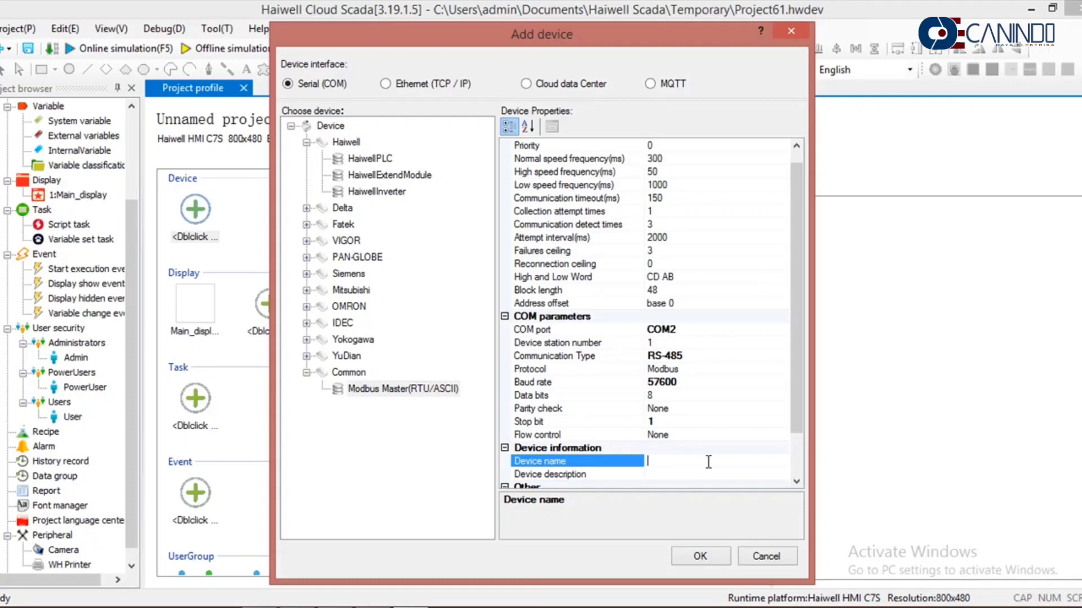
{"action": "type", "text": "Outseal_PLC"}
Step: Add the configured Modbus device to the project and open its variable table
{"action": "left_click_drag", "start_coordinate": [803, 389], "coordinate": [808, 468]}
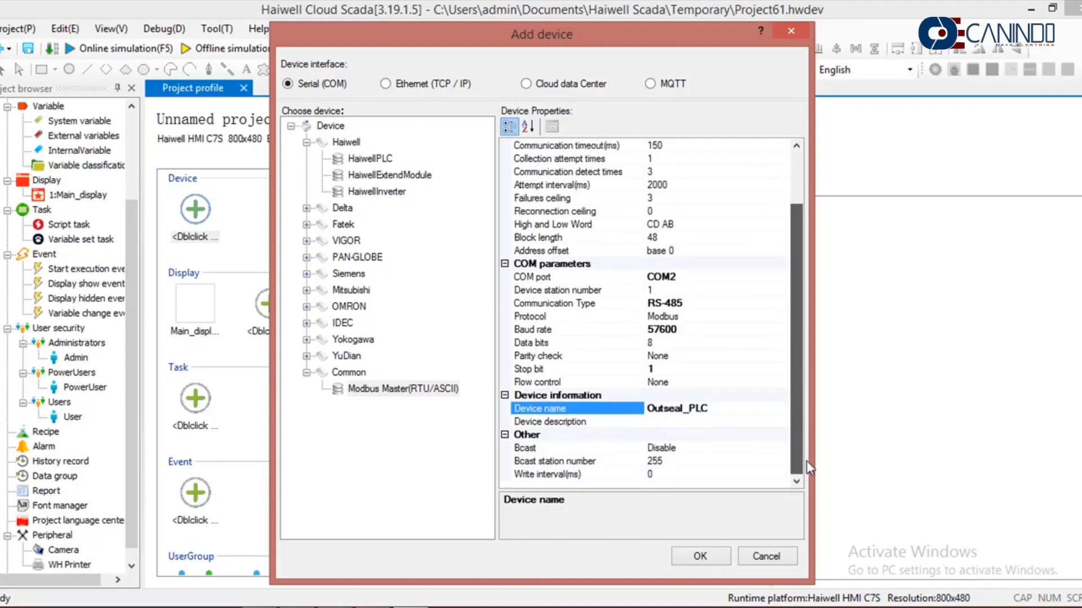
{"action": "left_click", "coordinate": [722, 560]}
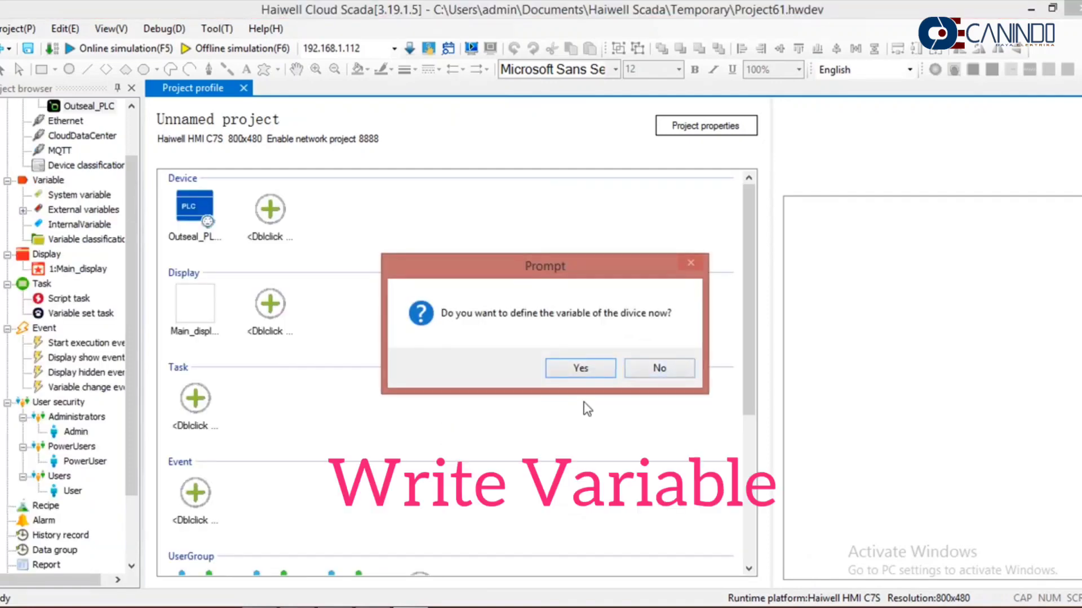
{"action": "left_click", "coordinate": [579, 373]}
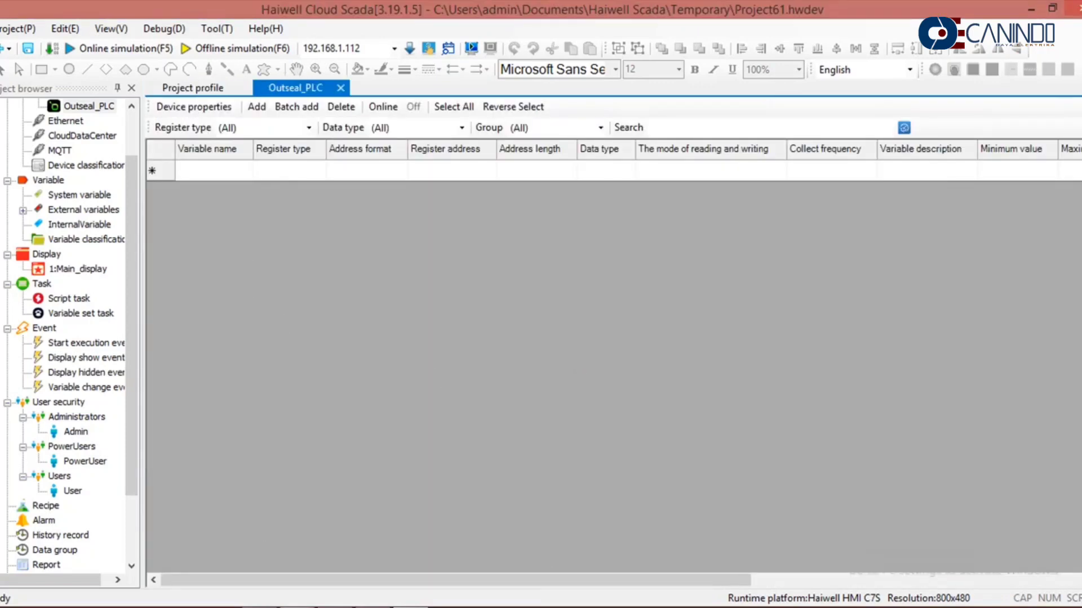
Step: Check the ladder contacts in Outseal Studio, and add a first Outseal_PLC variable with register type 1X (Digital input, Function code 02) in Haiwell Cloud Scada
{"action": "mouse_move", "coordinate": [290, 603]}
{"action": "left_click", "coordinate": [296, 538]}
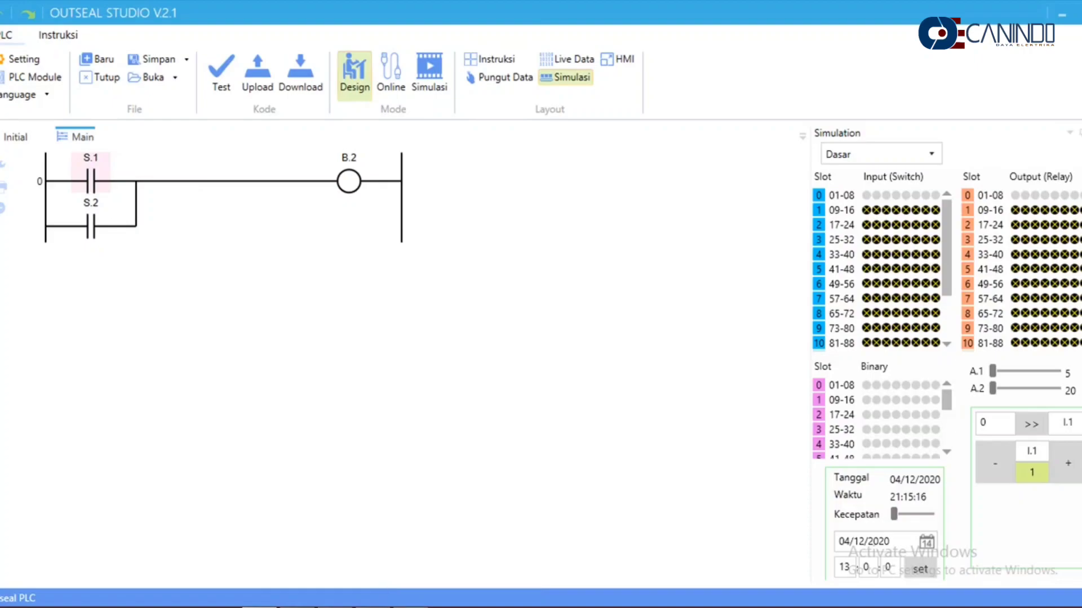
{"action": "left_click", "coordinate": [410, 607]}
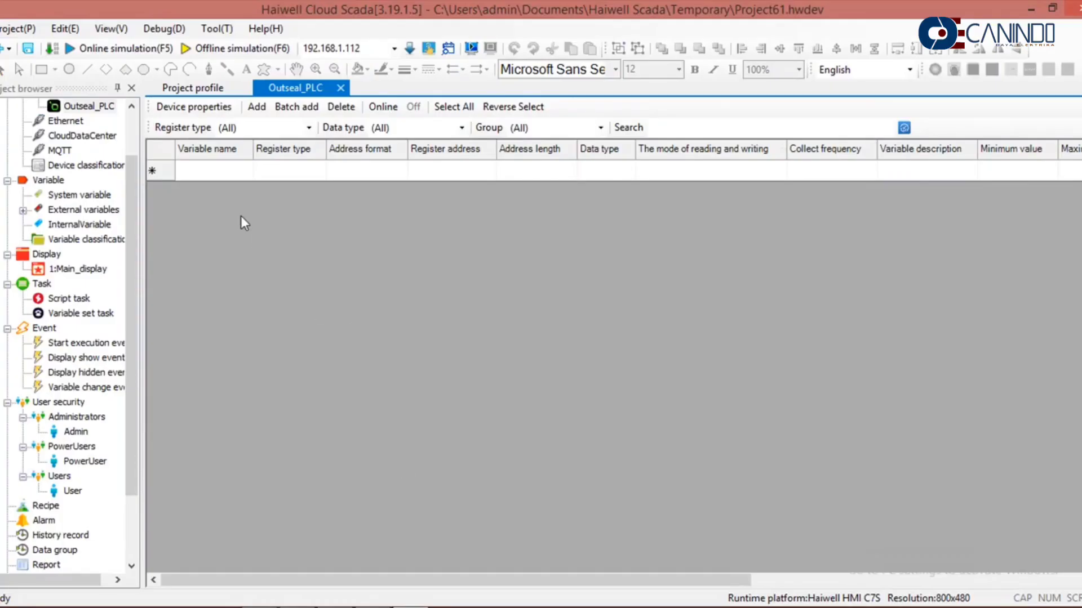
{"action": "left_click", "coordinate": [206, 172]}
{"action": "left_click", "coordinate": [285, 171]}
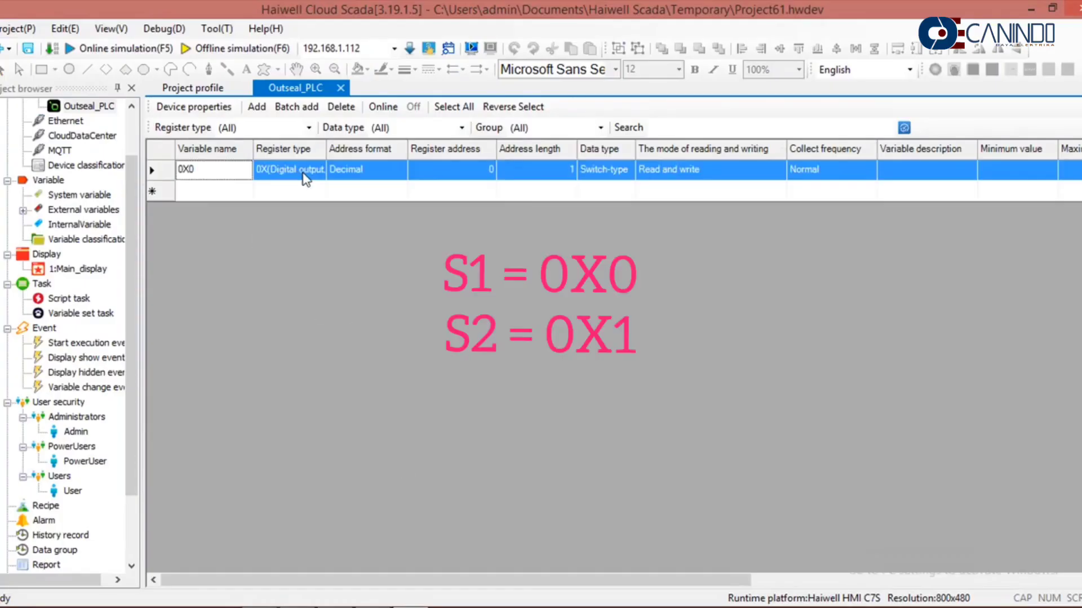
{"action": "left_click", "coordinate": [315, 172]}
{"action": "left_click", "coordinate": [318, 170]}
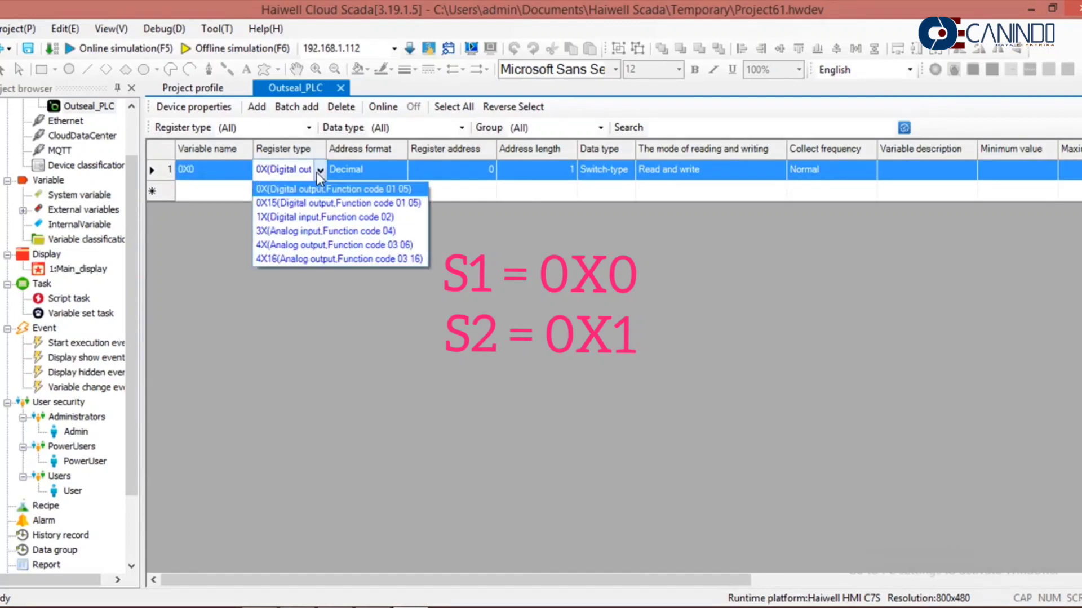
{"action": "left_click", "coordinate": [300, 218]}
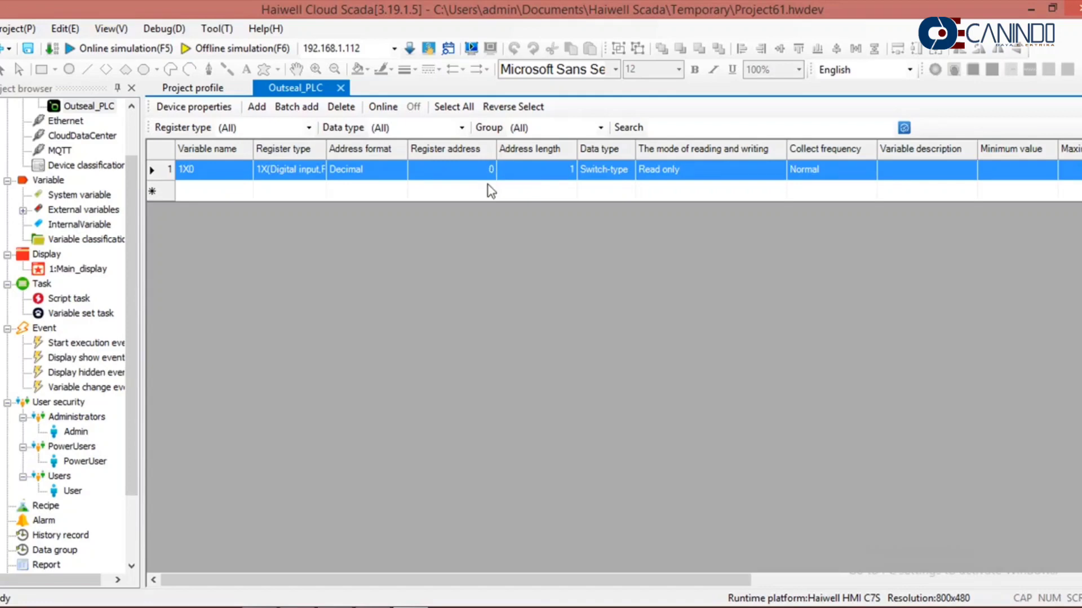
Step: Add a second digital input variable at register address 1 and name it S2
{"action": "left_click", "coordinate": [228, 191]}
{"action": "left_click", "coordinate": [228, 194]}
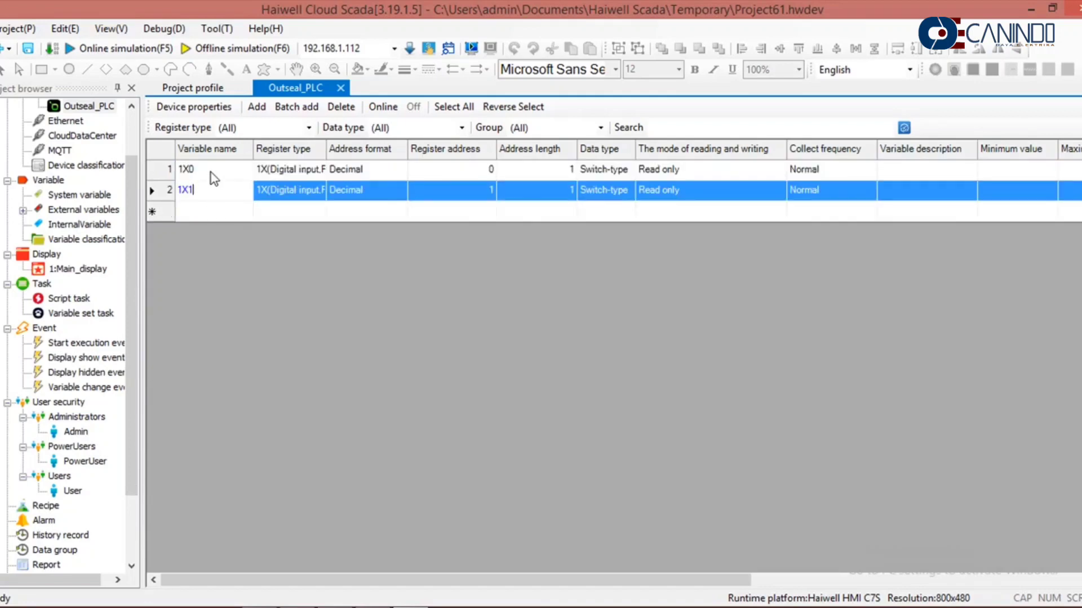
{"action": "left_click", "coordinate": [214, 172]}
{"action": "left_click", "coordinate": [218, 190]}
{"action": "left_click", "coordinate": [219, 191]}
{"action": "key", "text": "BackSpace"}
{"action": "key", "text": "BackSpace"}
{"action": "key", "text": "BackSpace"}
{"action": "type", "text": "S2"}
Step: Rename the variable at register address 0 as S1
{"action": "left_click", "coordinate": [209, 169]}
{"action": "left_click", "coordinate": [209, 169]}
{"action": "key", "text": "BackSpace"}
{"action": "key", "text": "BackSpace"}
{"action": "key", "text": "BackSpace"}
{"action": "type", "text": "S1"}
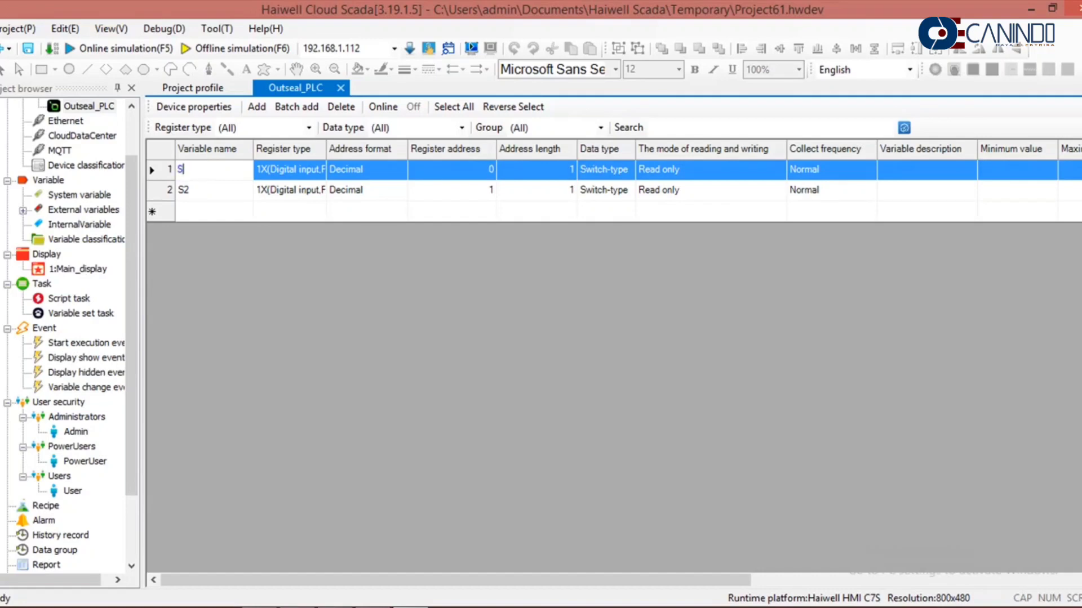
{"action": "left_click", "coordinate": [261, 293]}
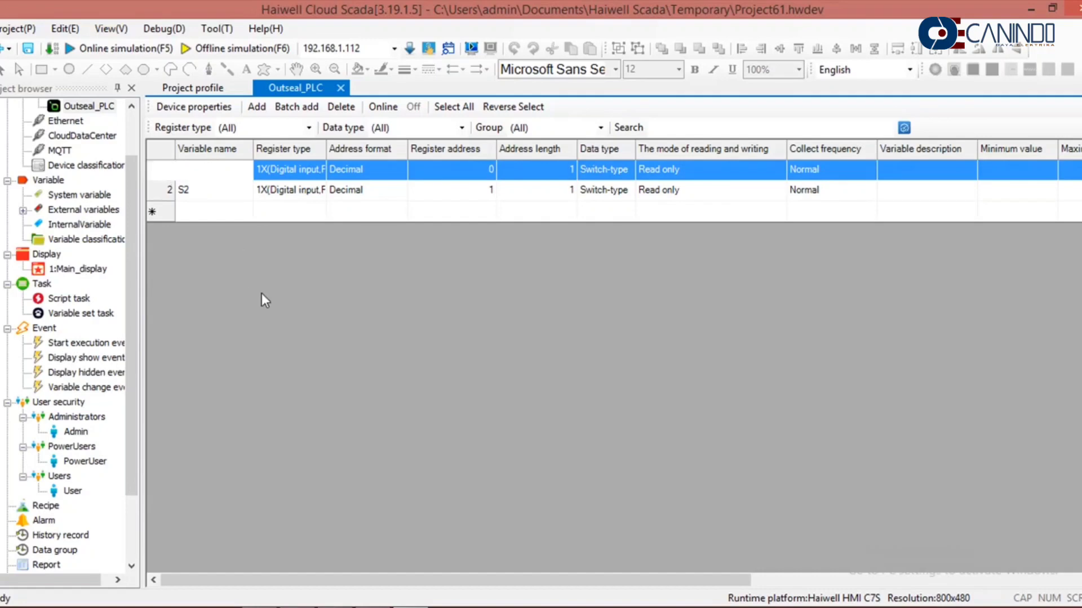
Step: Add an Ethernet (TCP/IP) HaiwellPLC device with its default properties and open its variable table
{"action": "left_click", "coordinate": [202, 92]}
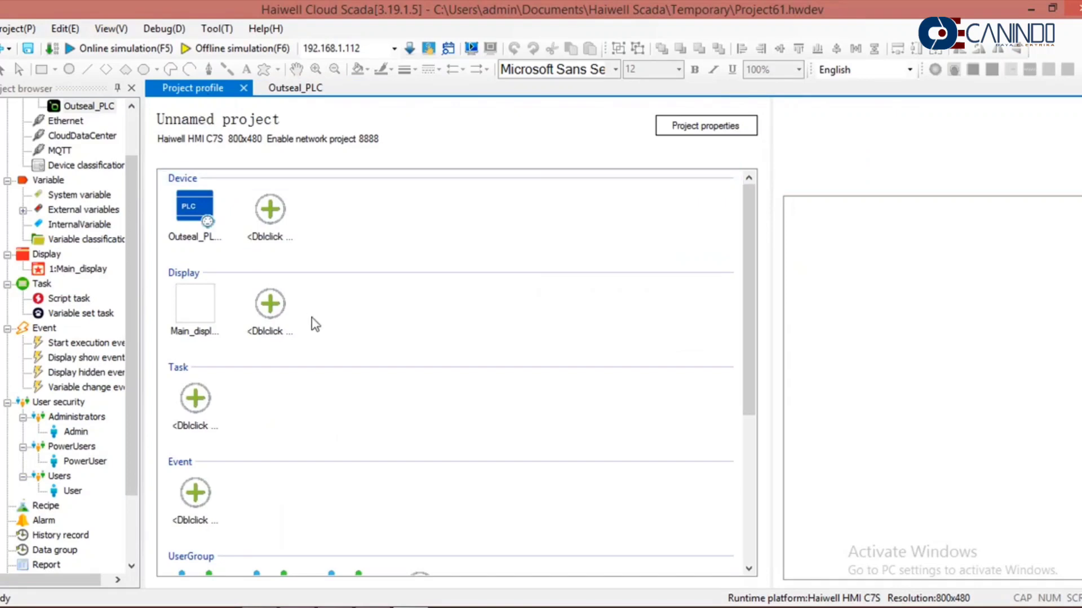
{"action": "double_click", "coordinate": [273, 221]}
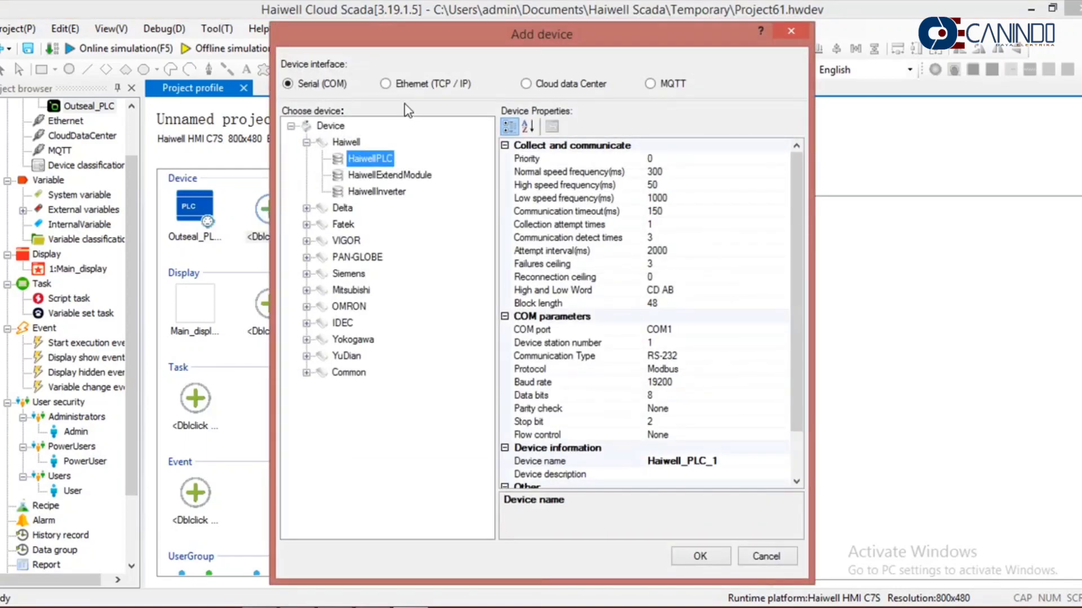
{"action": "left_click", "coordinate": [385, 83]}
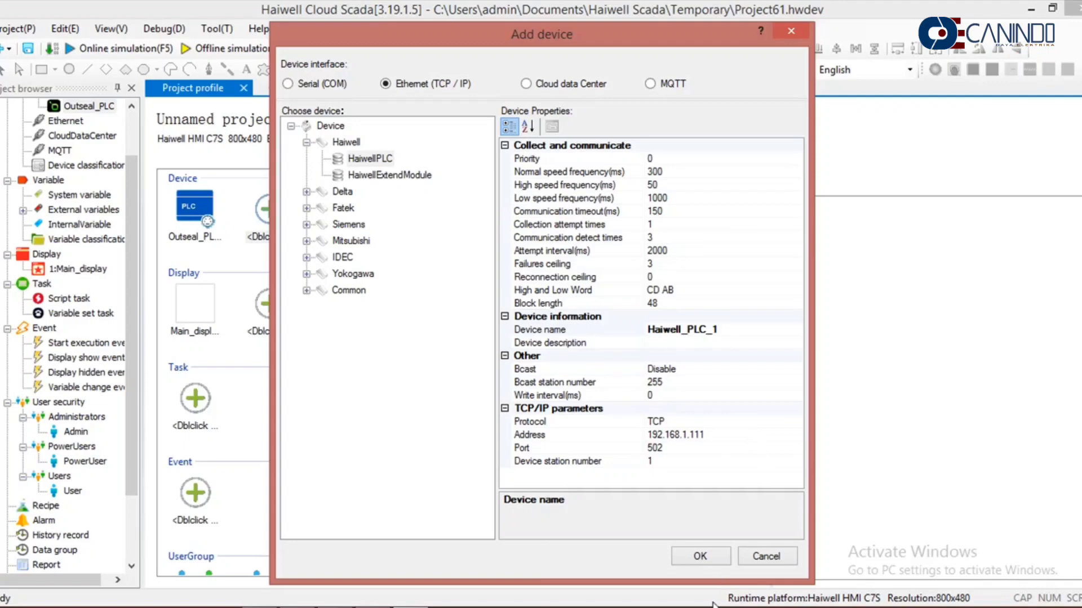
{"action": "left_click", "coordinate": [701, 556]}
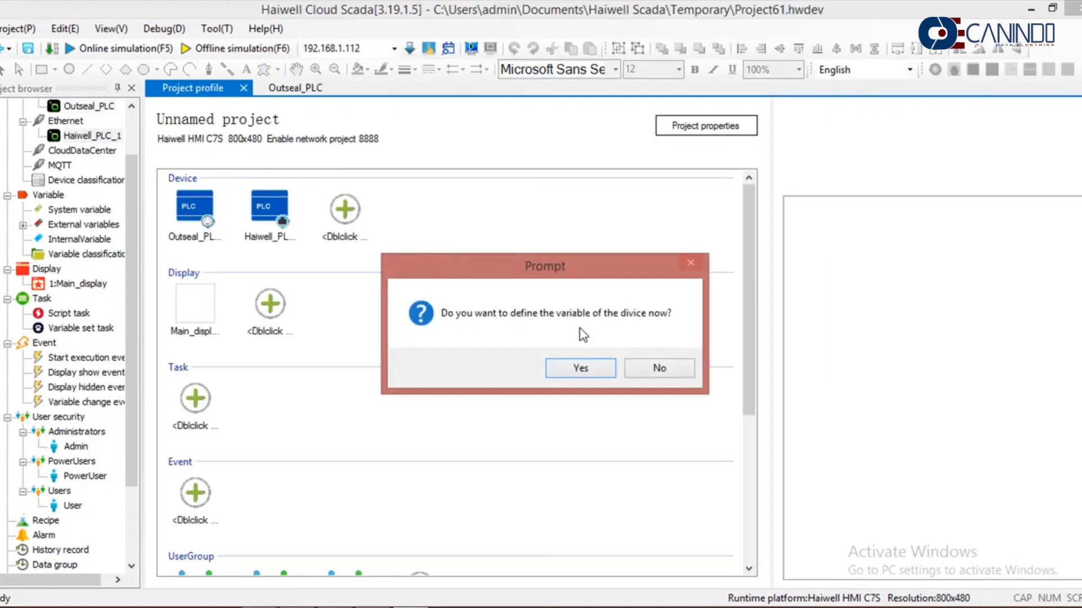
{"action": "left_click", "coordinate": [588, 376]}
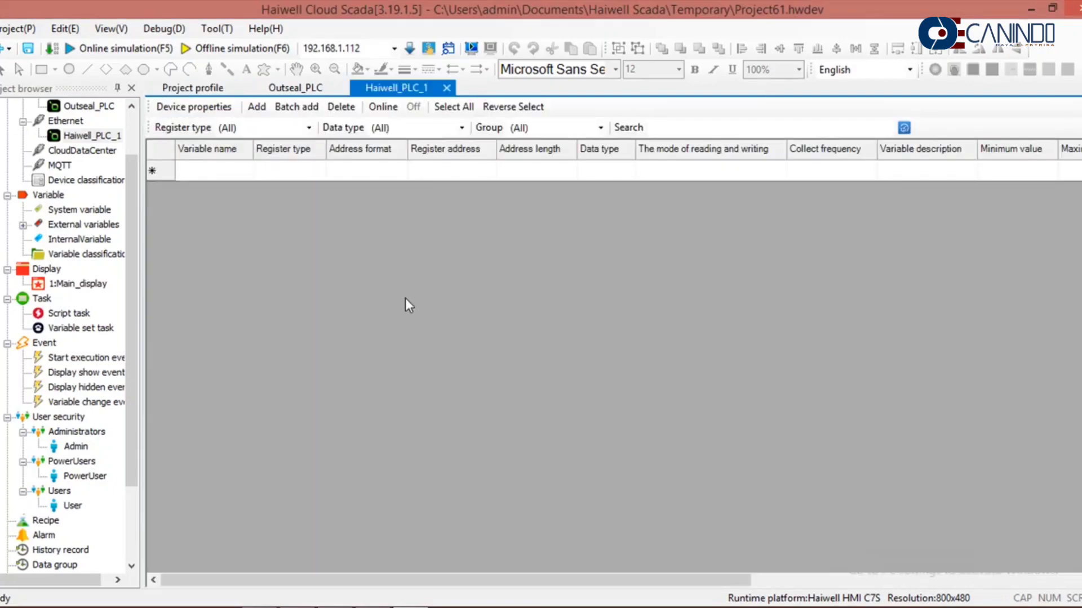
Step: Add Haiwell_PLC_1 variables M0 and M1 with register type M (Auxiliary relay) at register addresses 0 and 1
{"action": "key", "text": "alt+Tab"}
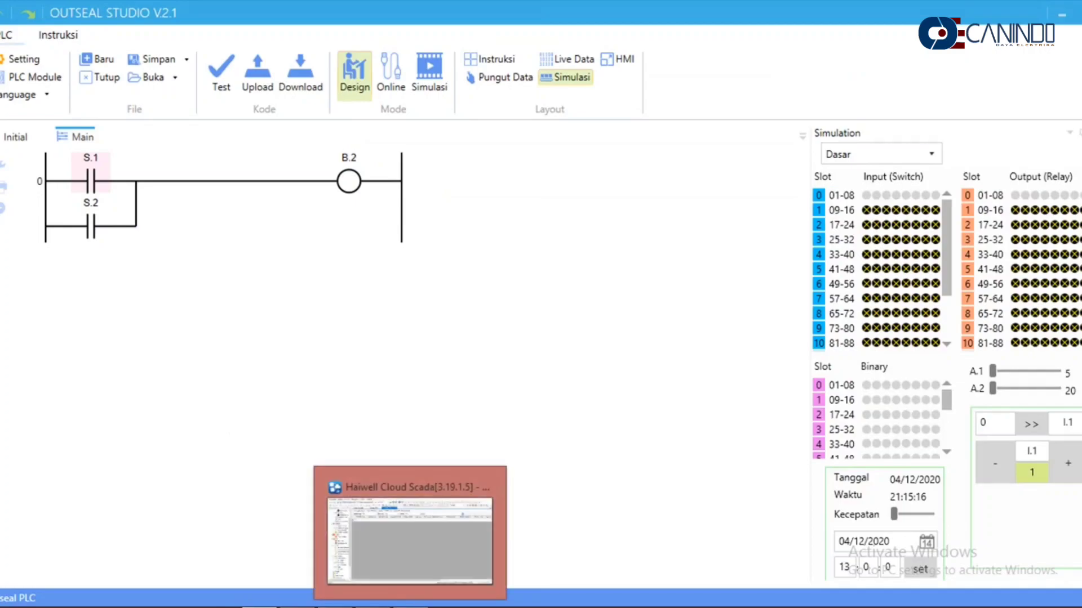
{"action": "left_click", "coordinate": [410, 535]}
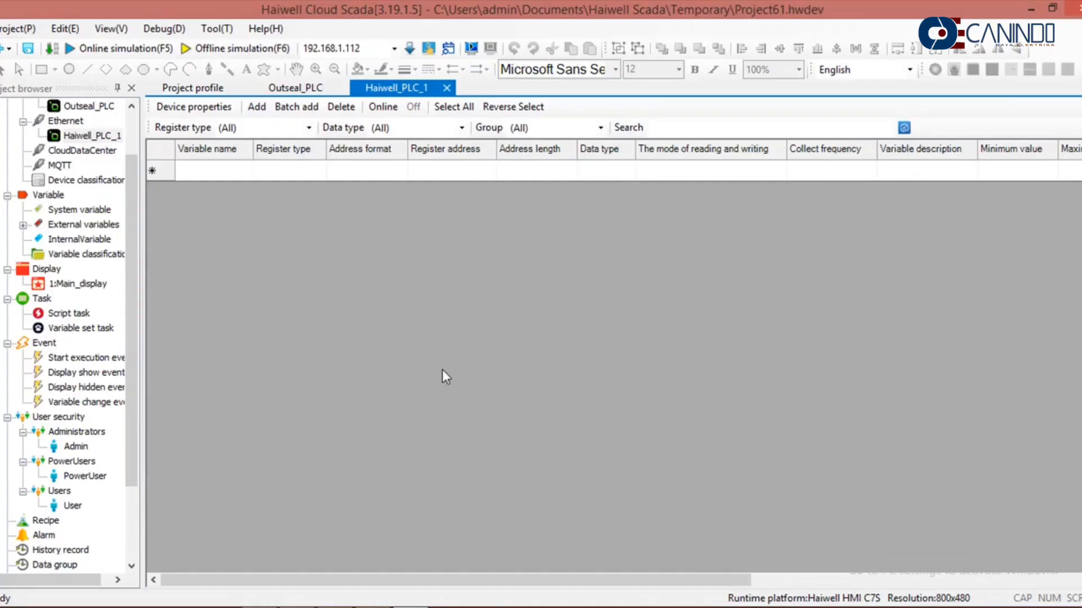
{"action": "left_click", "coordinate": [227, 172]}
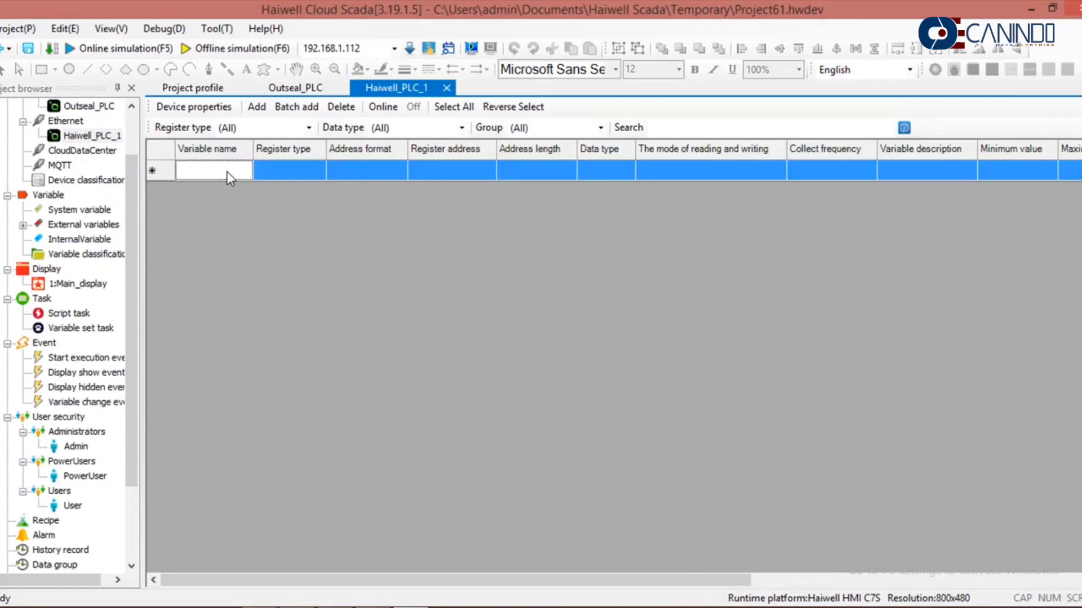
{"action": "type", "text": "X0"}
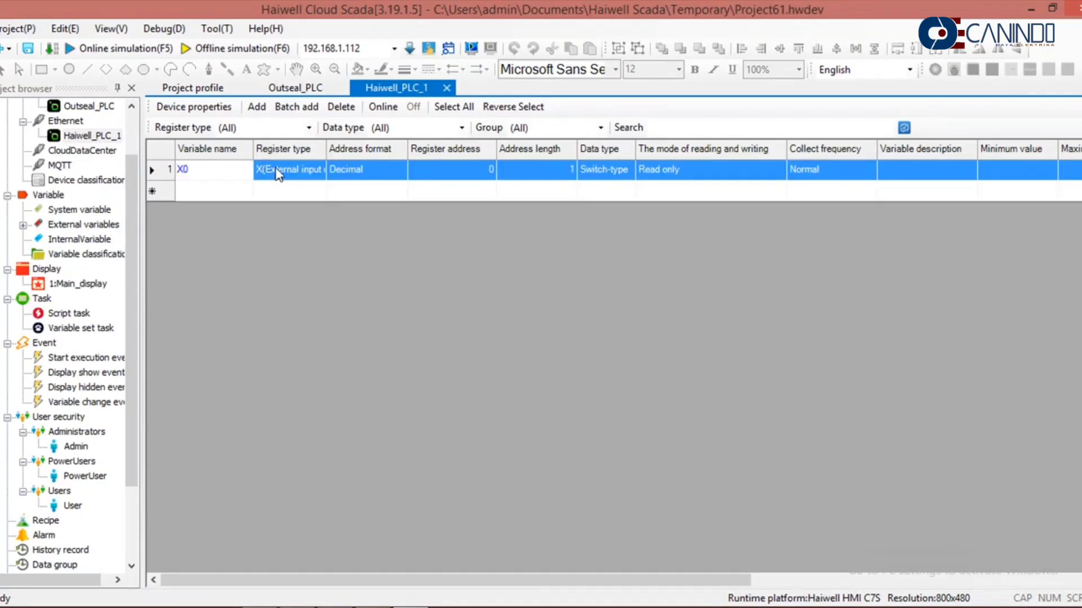
{"action": "left_click", "coordinate": [315, 169]}
{"action": "left_click", "coordinate": [320, 170]}
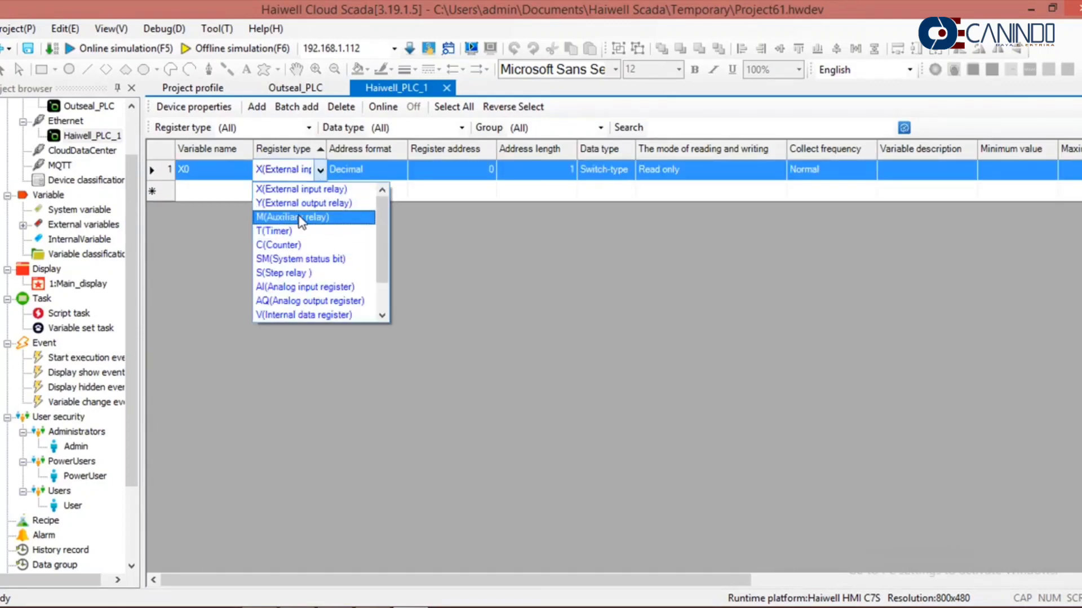
{"action": "left_click", "coordinate": [302, 217]}
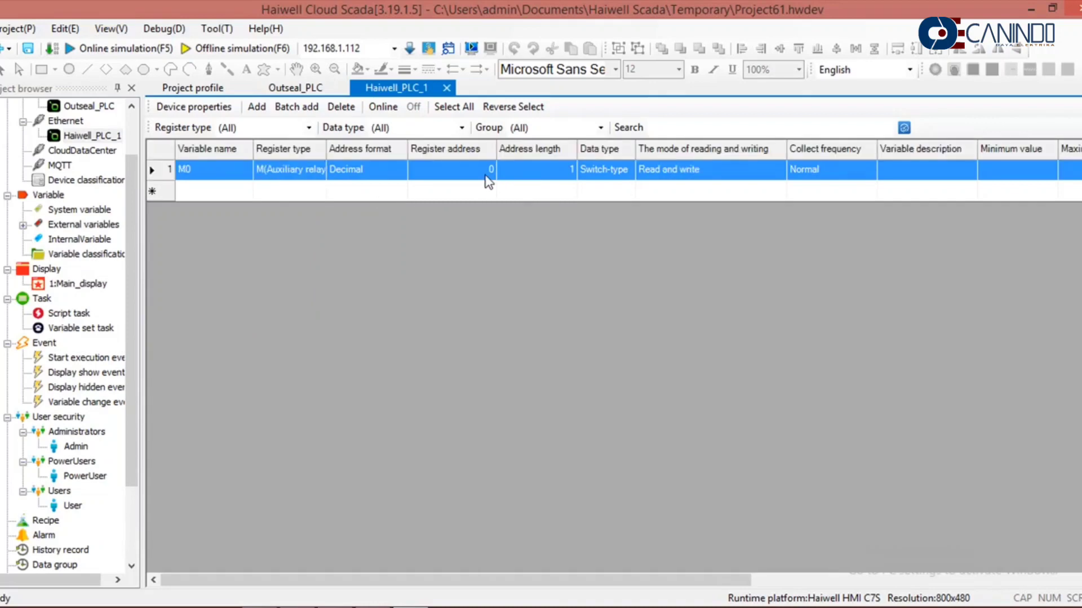
{"action": "left_click", "coordinate": [213, 196]}
{"action": "left_click", "coordinate": [213, 196]}
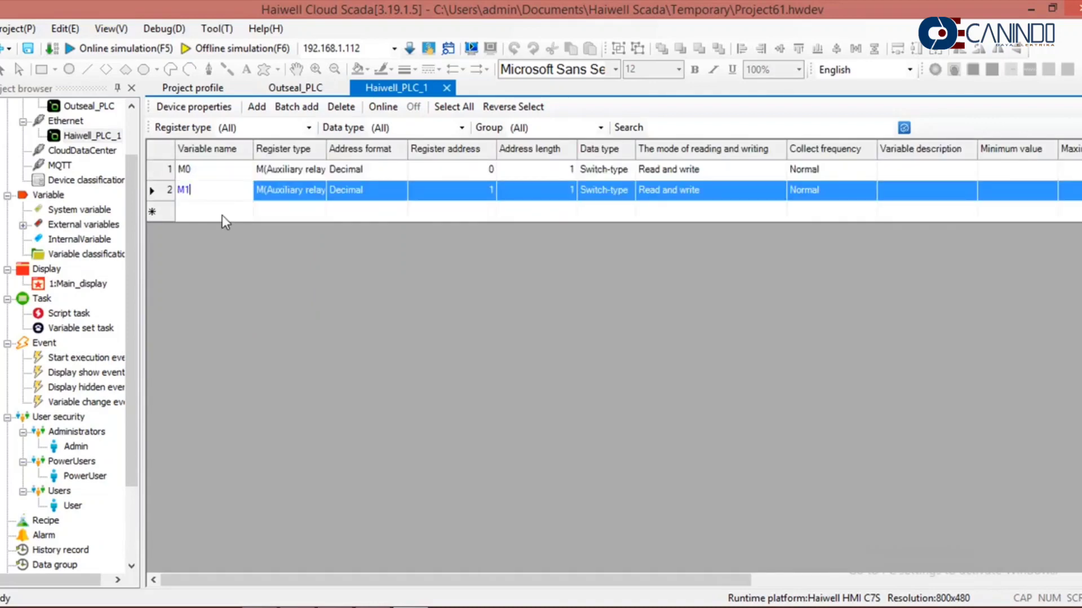
Step: Switch to HaiwellHappy and examine which output relays the PGB:main ladder networks use
{"action": "left_click", "coordinate": [197, 94]}
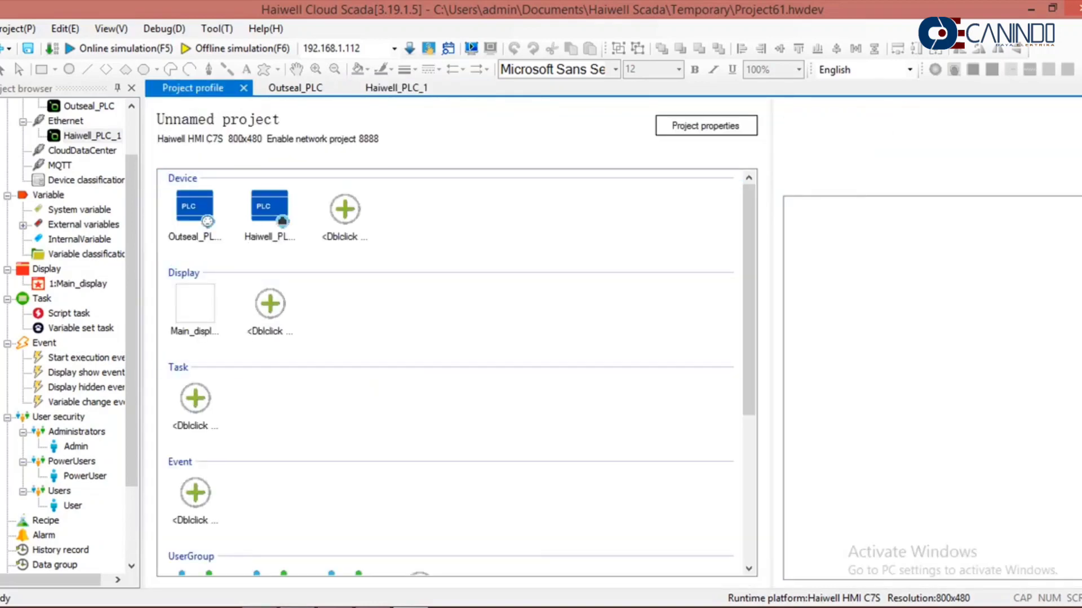
{"action": "left_click", "coordinate": [296, 607]}
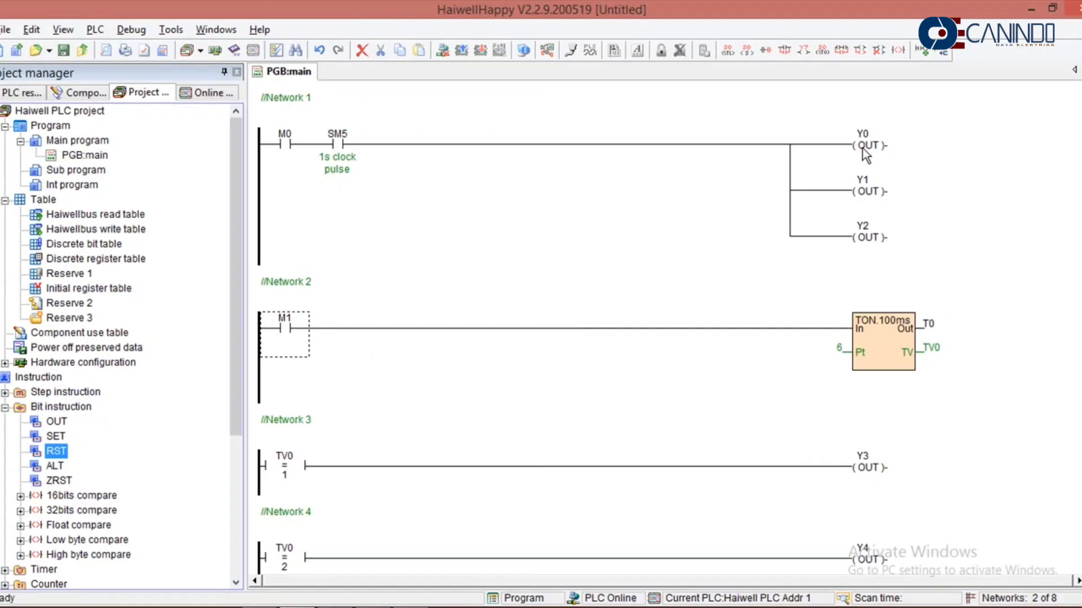
{"action": "scroll", "coordinate": [856, 278], "scroll_direction": "down", "scroll_amount": 3}
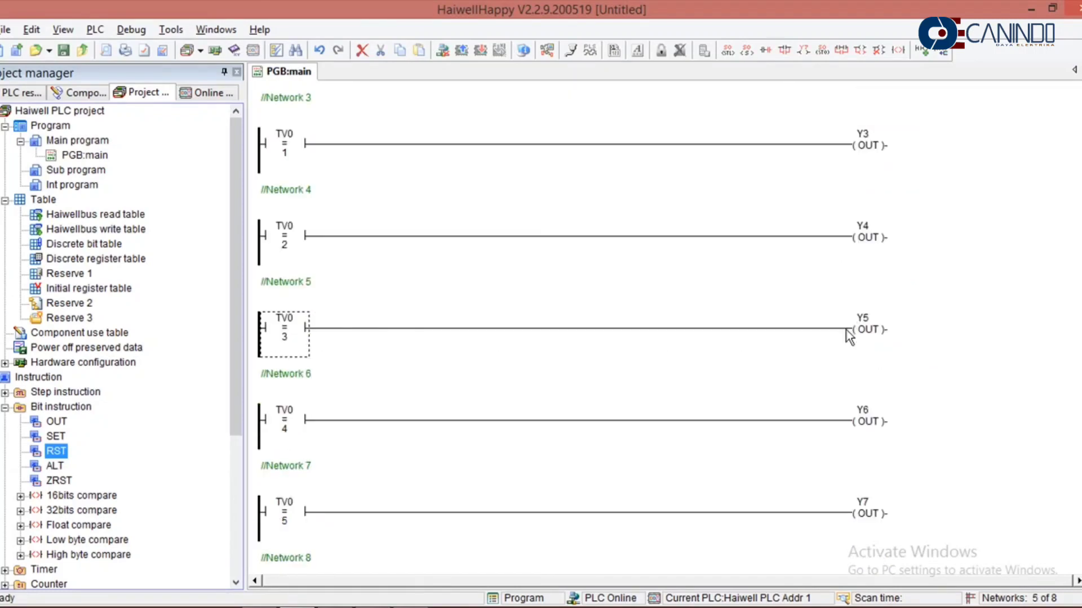
{"action": "scroll", "coordinate": [872, 474], "scroll_direction": "down", "scroll_amount": 3}
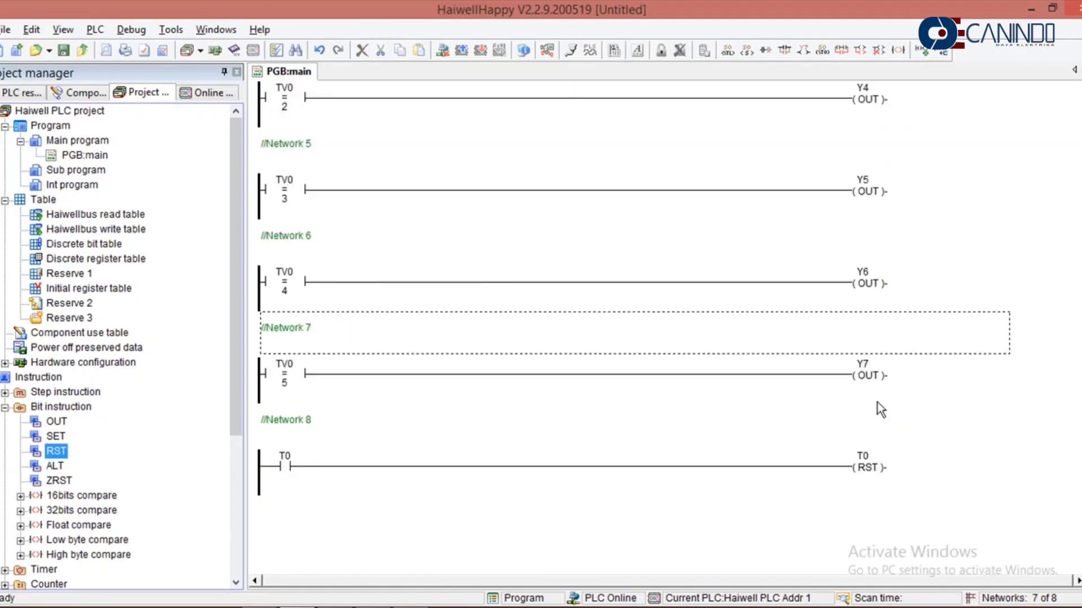
{"action": "scroll", "coordinate": [859, 384], "scroll_direction": "up", "scroll_amount": 4}
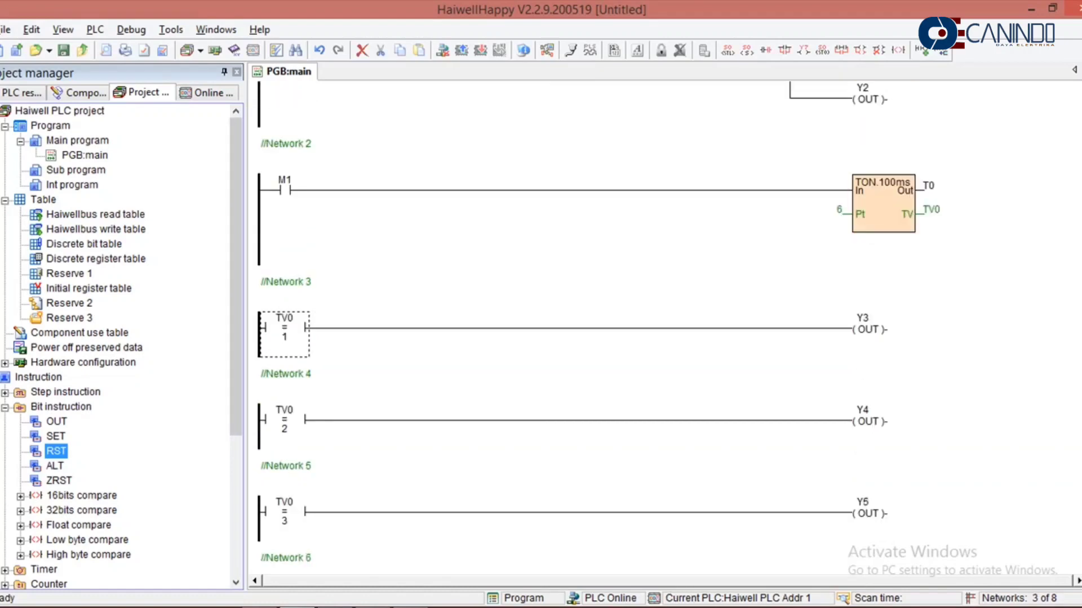
{"action": "key", "text": "alt+Tab"}
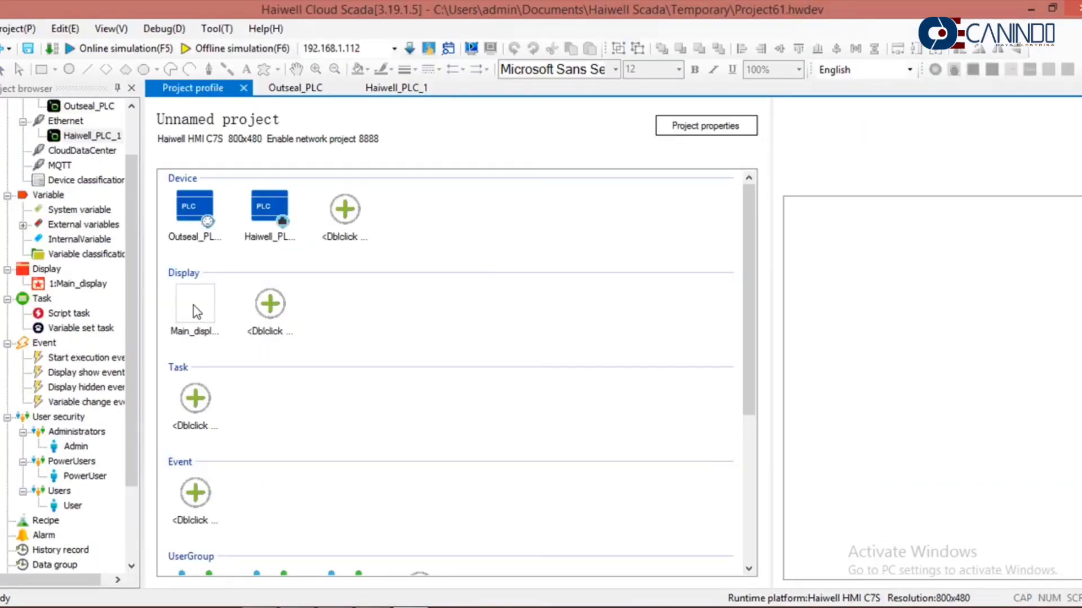
Step: Add a third Haiwell_PLC_1 variable, Y0, with register type Y (External output relay) in Haiwell Cloud Scada
{"action": "left_click", "coordinate": [381, 92]}
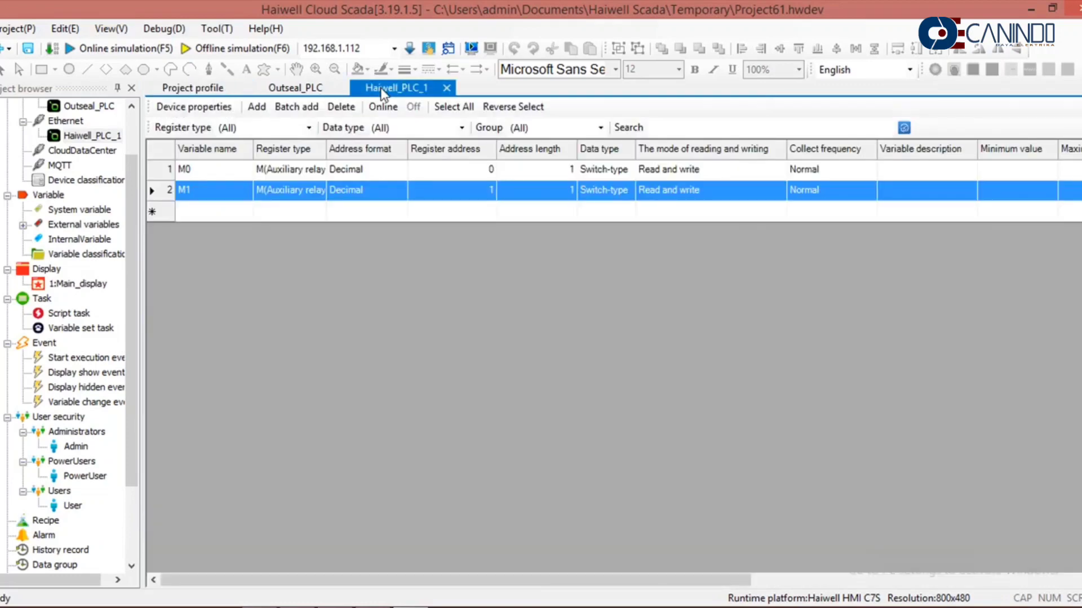
{"action": "left_click", "coordinate": [215, 211]}
{"action": "left_click", "coordinate": [304, 215]}
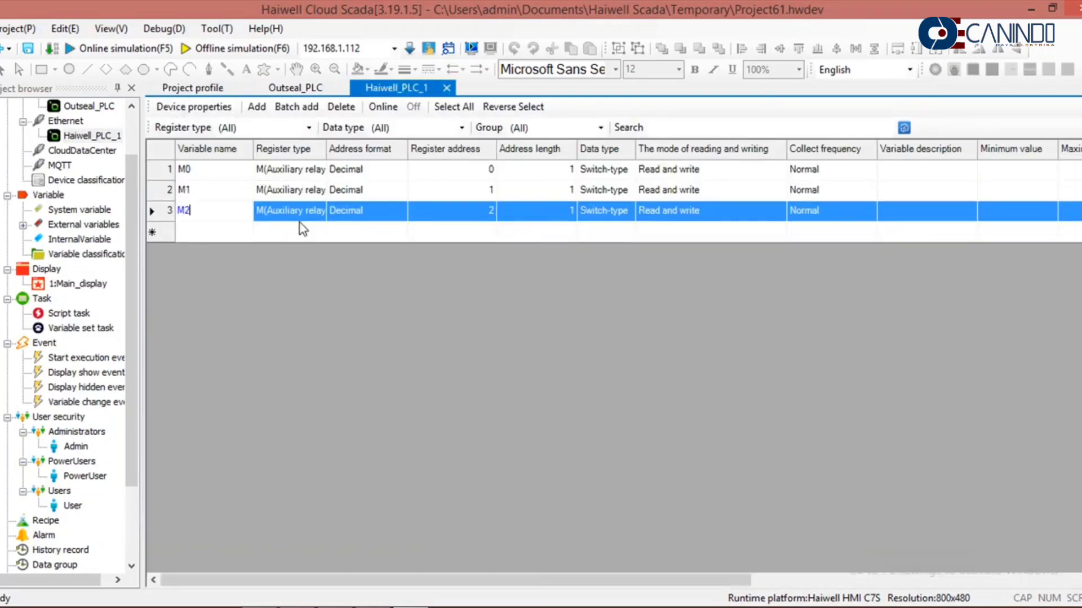
{"action": "left_click", "coordinate": [312, 218]}
{"action": "left_click", "coordinate": [319, 212]}
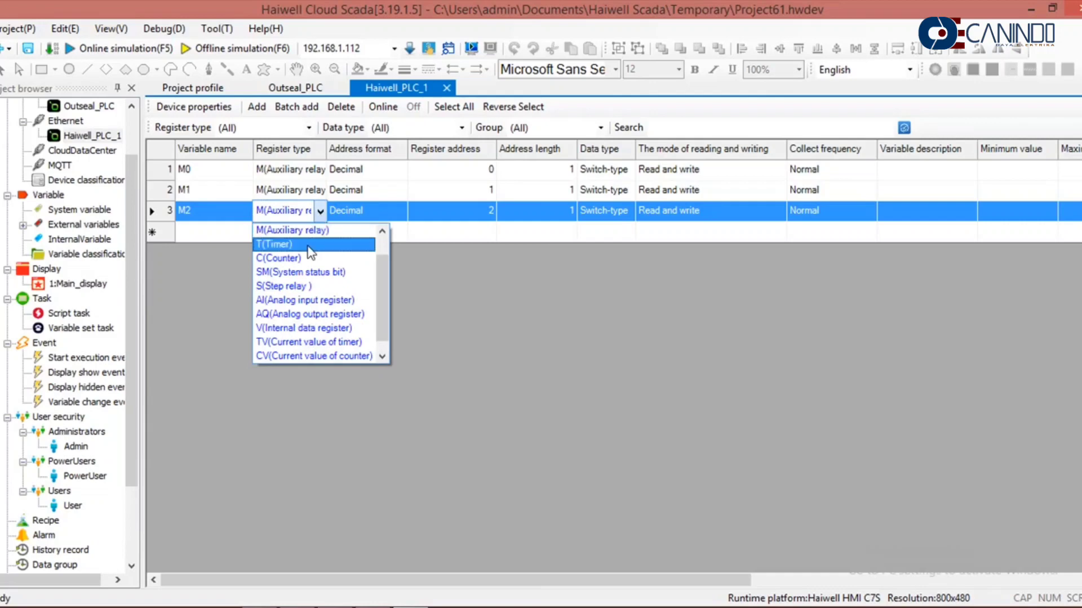
{"action": "scroll", "coordinate": [309, 262], "scroll_direction": "up", "scroll_amount": 1}
{"action": "left_click", "coordinate": [379, 239]}
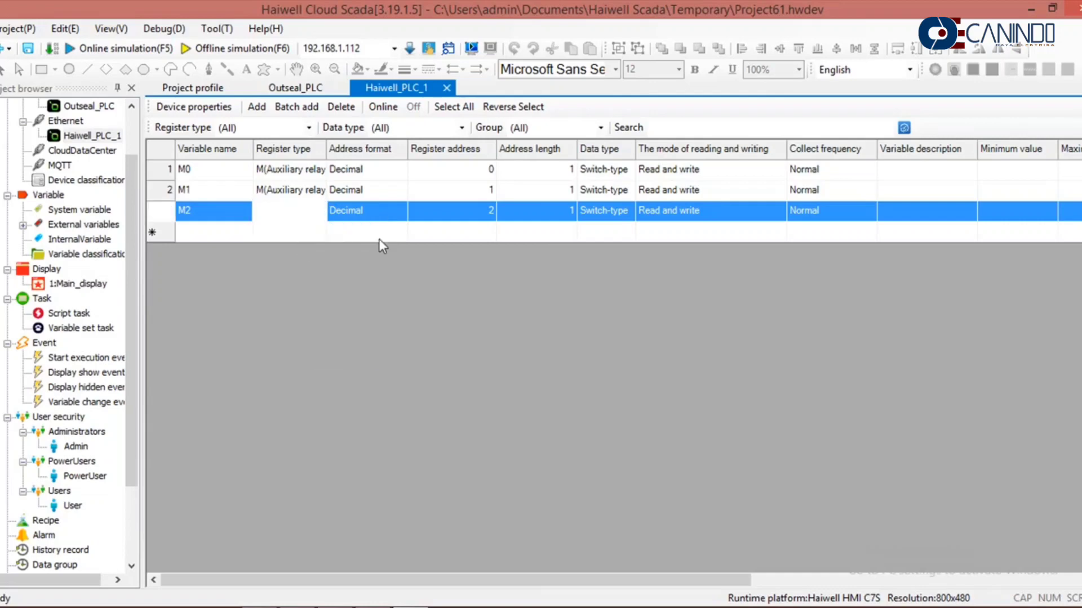
Step: Add external output relay variables Y1 to Y7 at register addresses 1 to 7
{"action": "left_click", "coordinate": [184, 234]}
{"action": "left_click", "coordinate": [185, 234]}
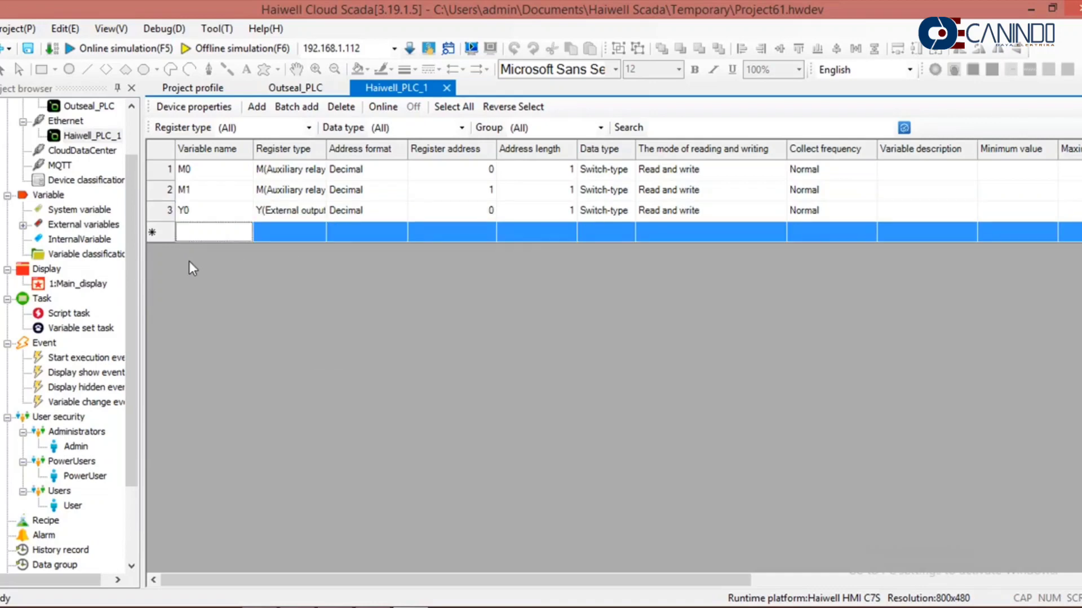
{"action": "left_click", "coordinate": [201, 258]}
{"action": "left_click", "coordinate": [208, 262]}
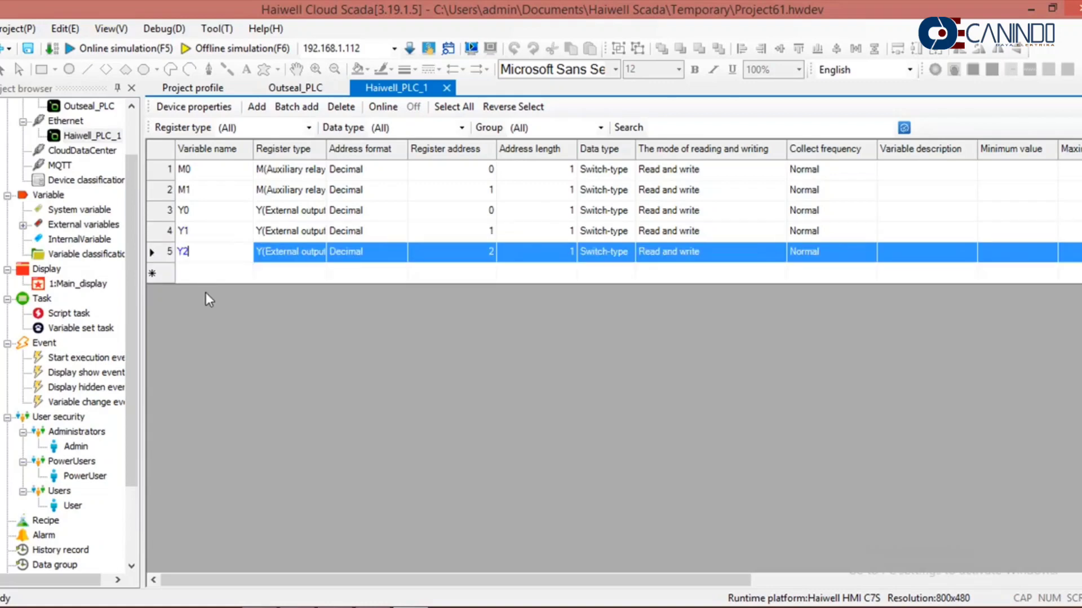
{"action": "left_click", "coordinate": [206, 273]}
{"action": "left_click", "coordinate": [206, 273]}
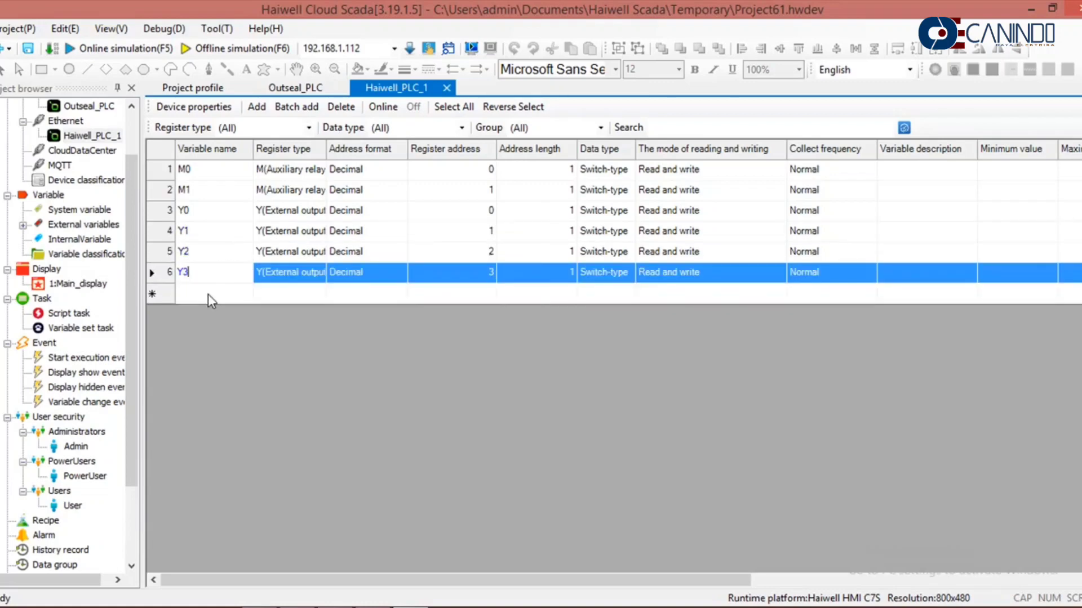
{"action": "left_click", "coordinate": [208, 293]}
{"action": "left_click", "coordinate": [212, 311]}
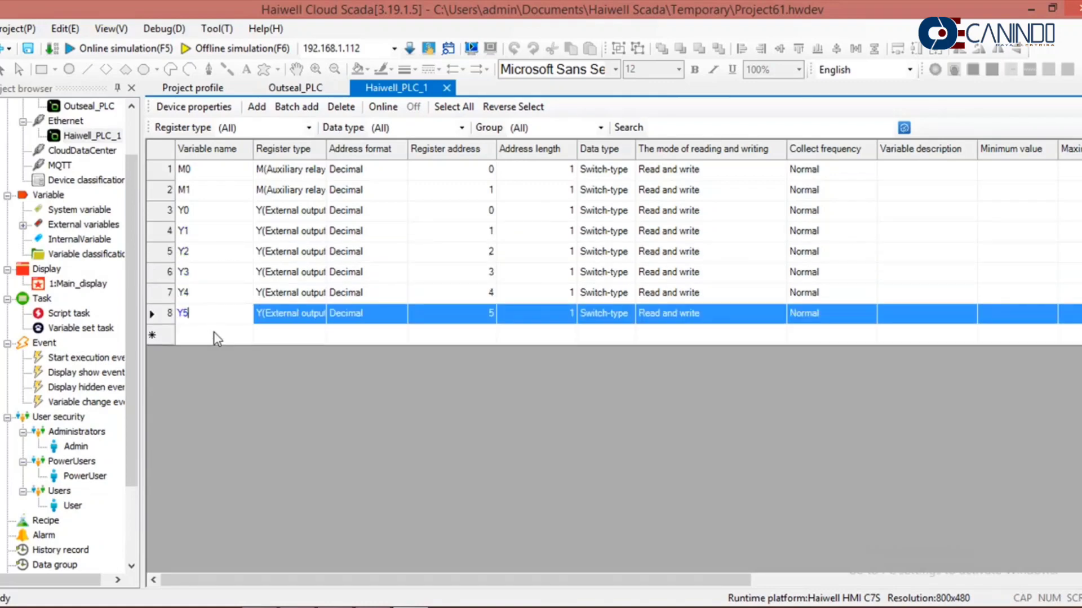
{"action": "left_click", "coordinate": [214, 336]}
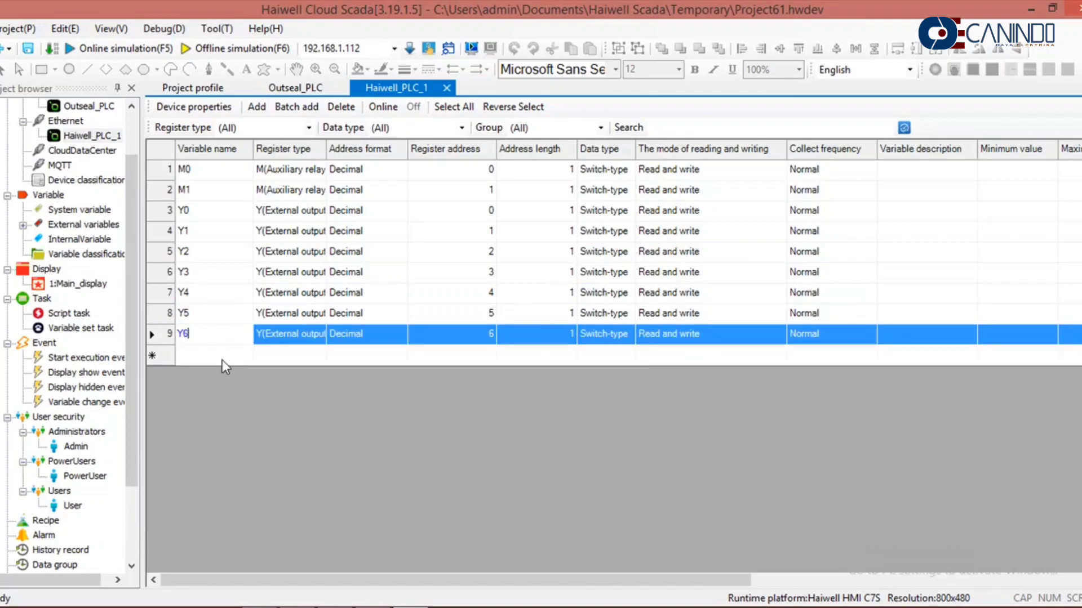
{"action": "left_click", "coordinate": [222, 360]}
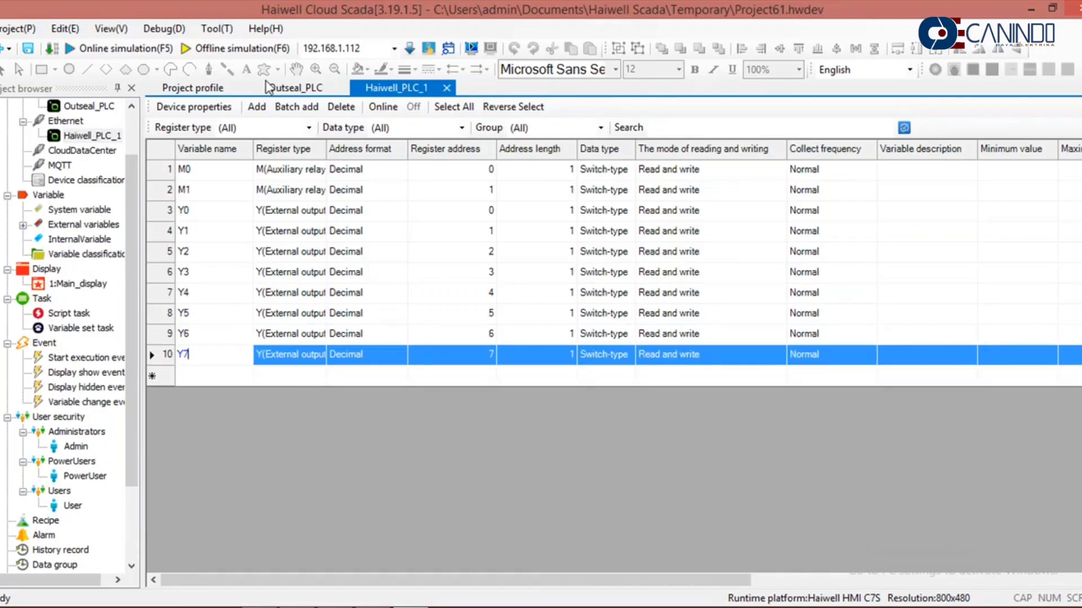
Step: Place a bit switch on Main_display, shrink it to about 75 × 75 and position it at about (229, 151)
{"action": "left_click", "coordinate": [193, 90]}
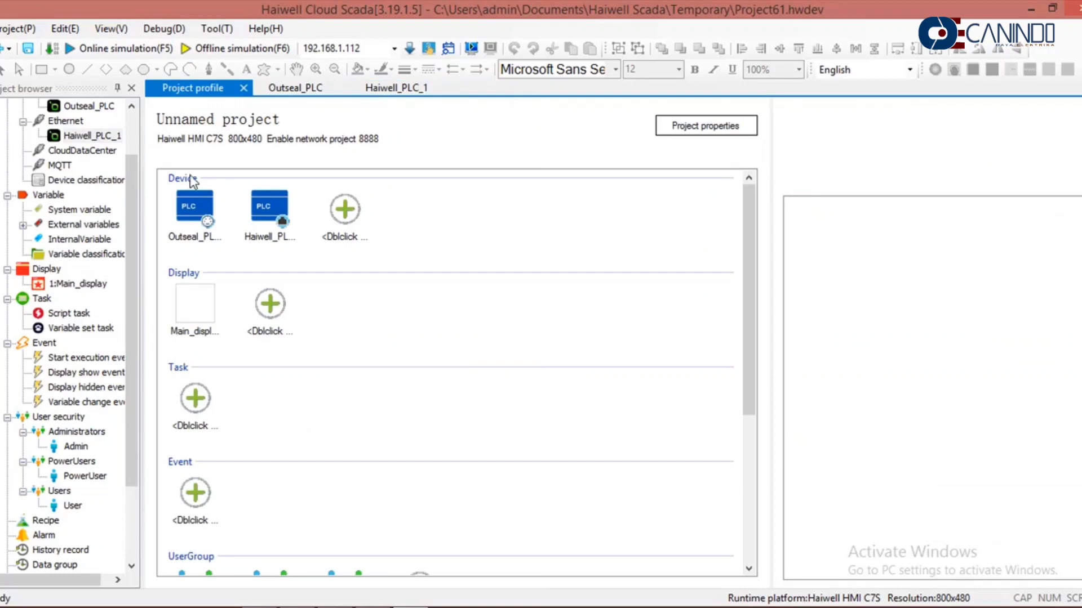
{"action": "left_click", "coordinate": [187, 308]}
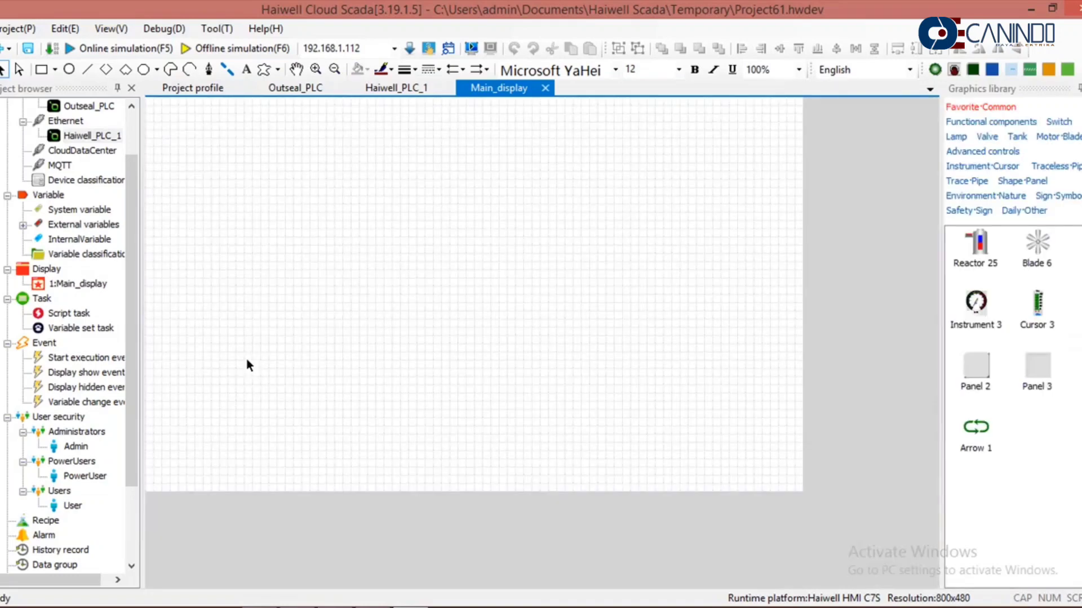
{"action": "left_click", "coordinate": [980, 122]}
{"action": "left_click_drag", "start_coordinate": [1043, 248], "coordinate": [378, 206]}
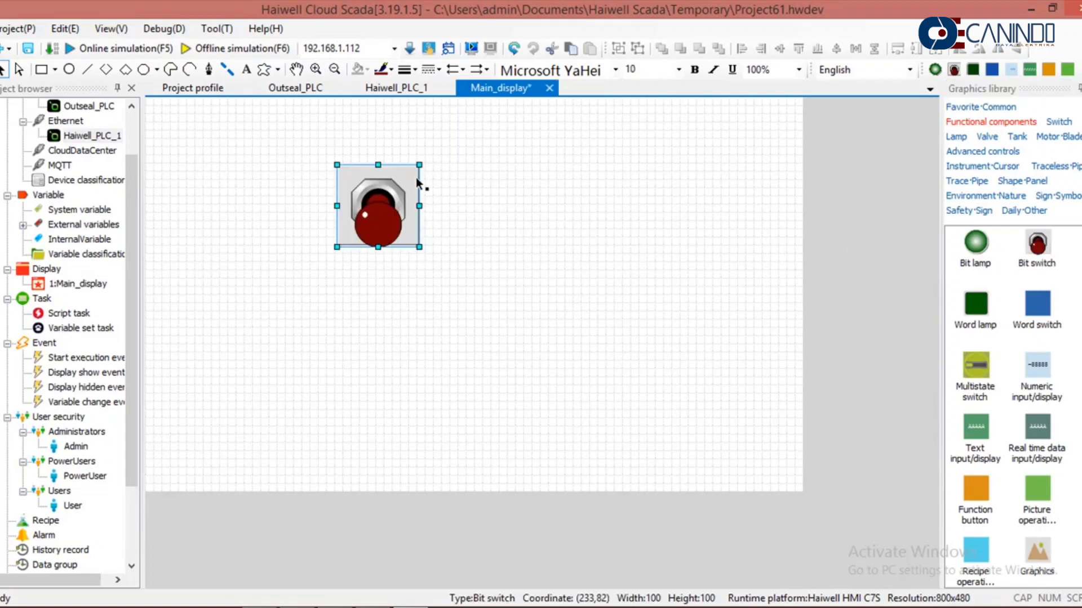
{"action": "left_click_drag", "start_coordinate": [418, 165], "coordinate": [398, 185]}
{"action": "left_click_drag", "start_coordinate": [376, 224], "coordinate": [378, 257]}
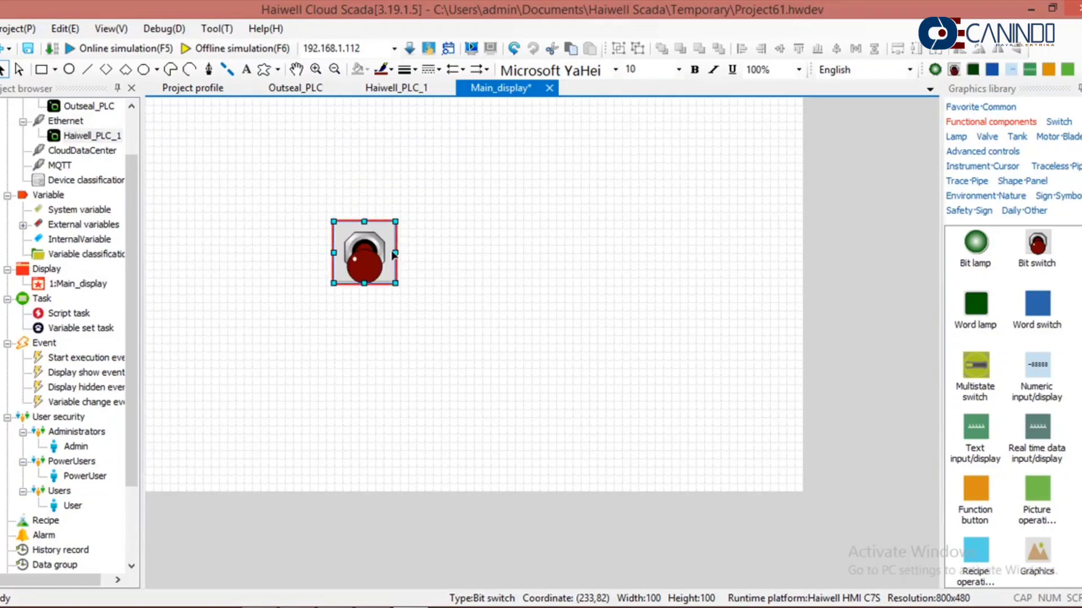
Step: Assign Outseal_PLC.S1 as the write variable of the bit switch
{"action": "double_click", "coordinate": [392, 254]}
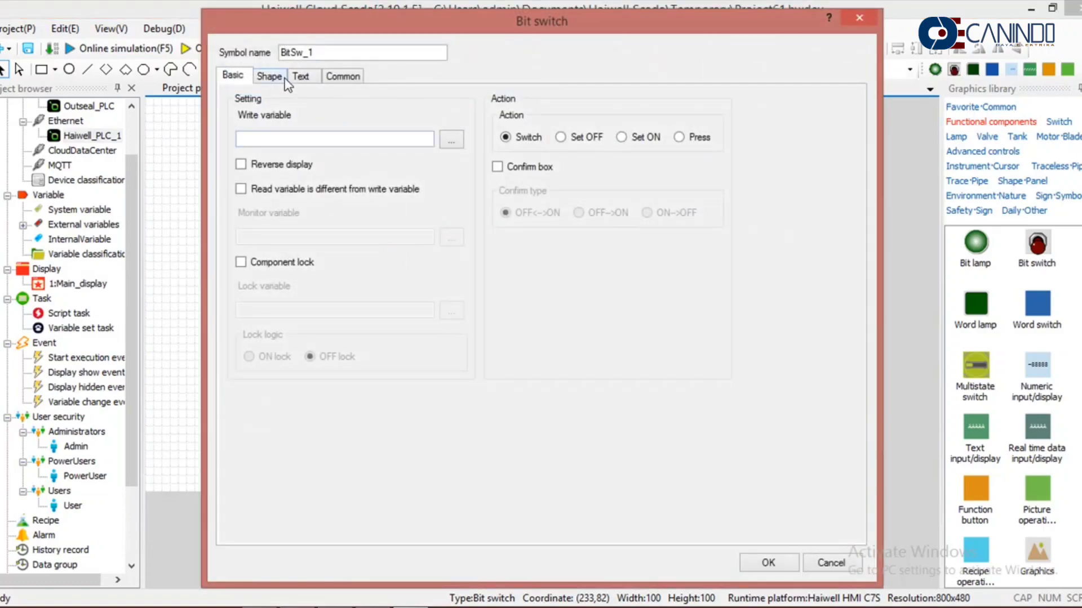
{"action": "left_click", "coordinate": [451, 141]}
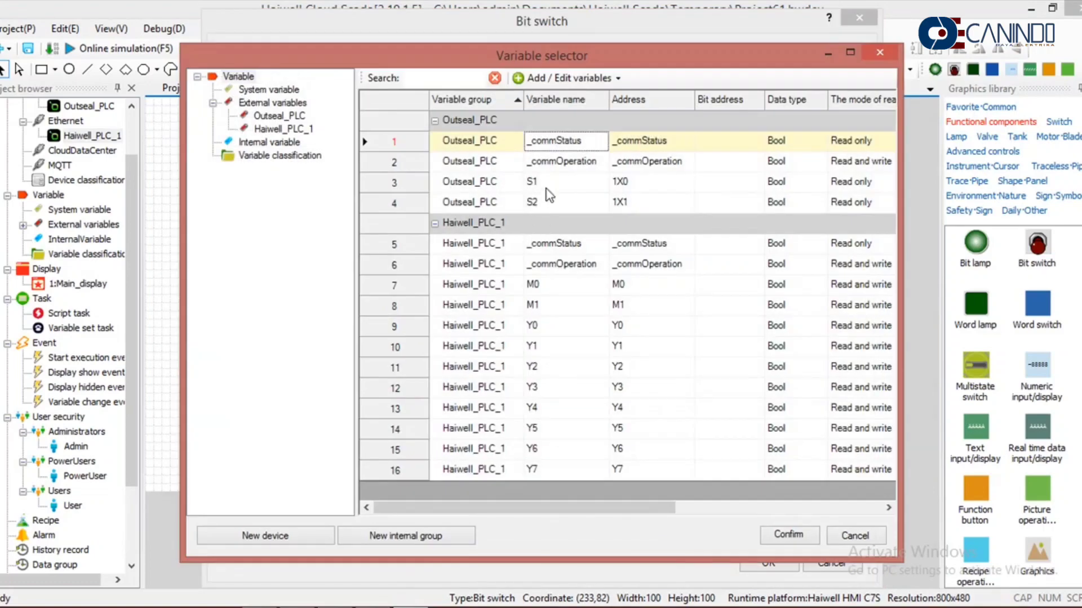
{"action": "double_click", "coordinate": [548, 194]}
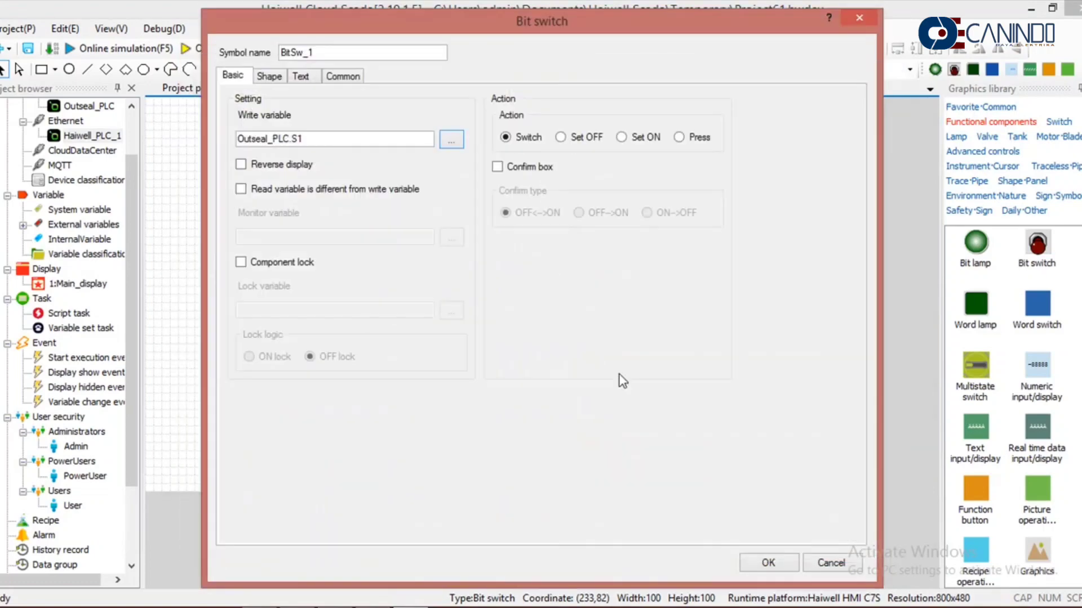
Step: Increase the board width of the bit switch's shape for both states 0 and 1
{"action": "left_click", "coordinate": [282, 80]}
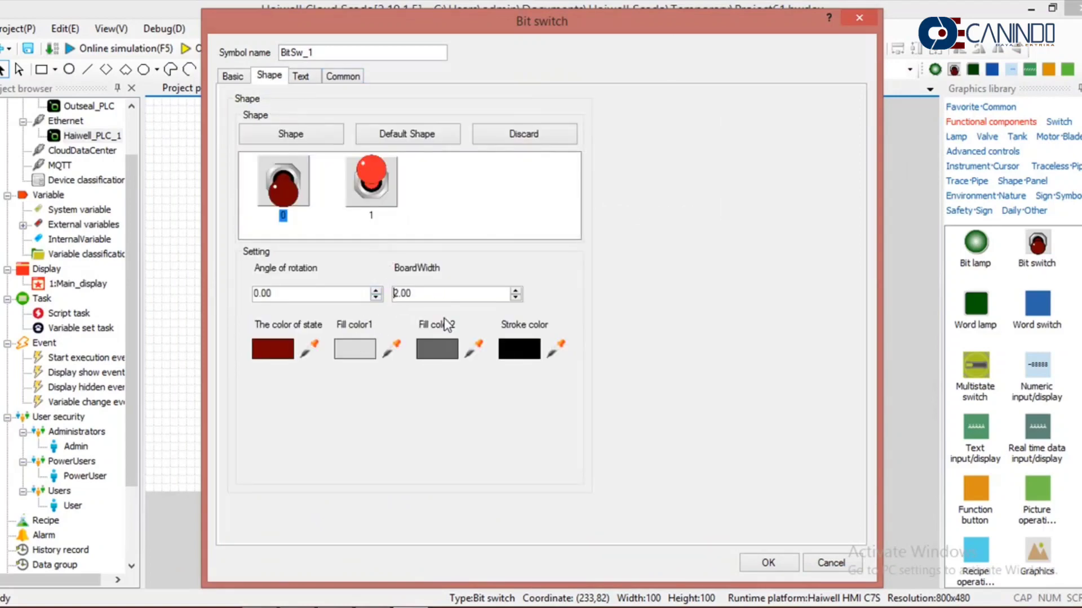
{"action": "type", "text": "1"}
{"action": "key", "text": "Right"}
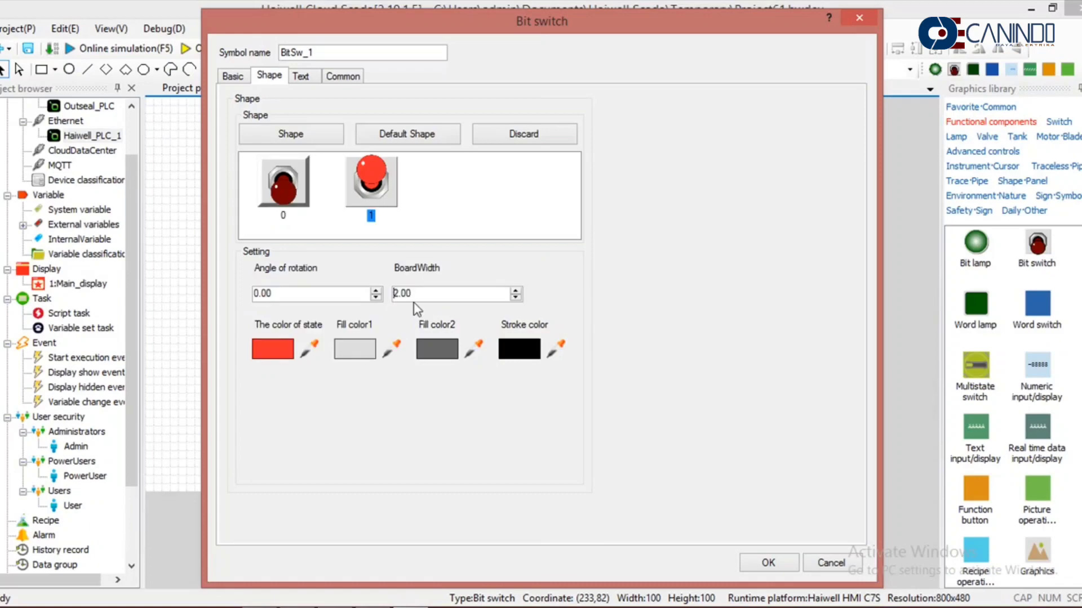
{"action": "type", "text": "1"}
{"action": "key", "text": "Return"}
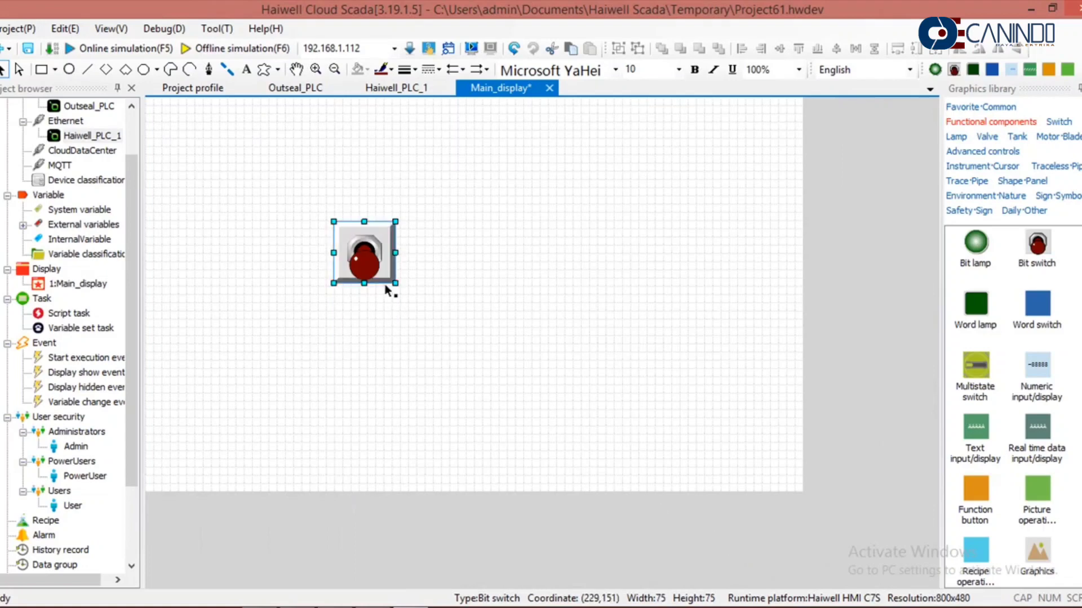
Step: Shift the bit switch slightly left and down, and paste a copy of it at the same height further right
{"action": "mouse_move", "coordinate": [367, 268]}
{"action": "left_mouse_down"}
{"action": "mouse_move", "coordinate": [336, 273]}
{"action": "mouse_move", "coordinate": [357, 273]}
{"action": "left_mouse_up"}
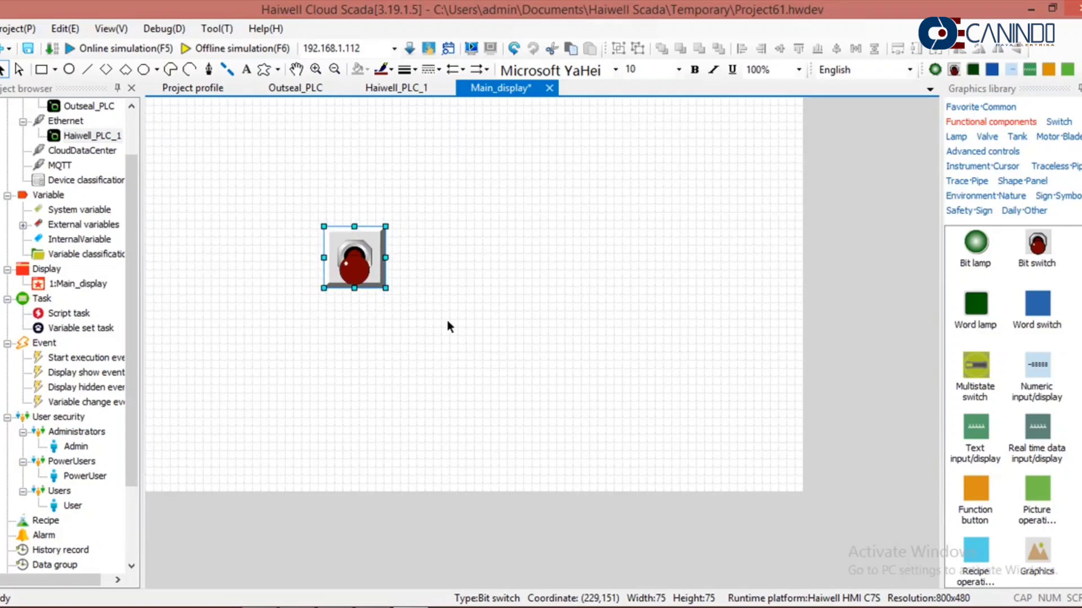
{"action": "key", "text": "ctrl+v"}
{"action": "left_click_drag", "start_coordinate": [369, 281], "coordinate": [587, 267]}
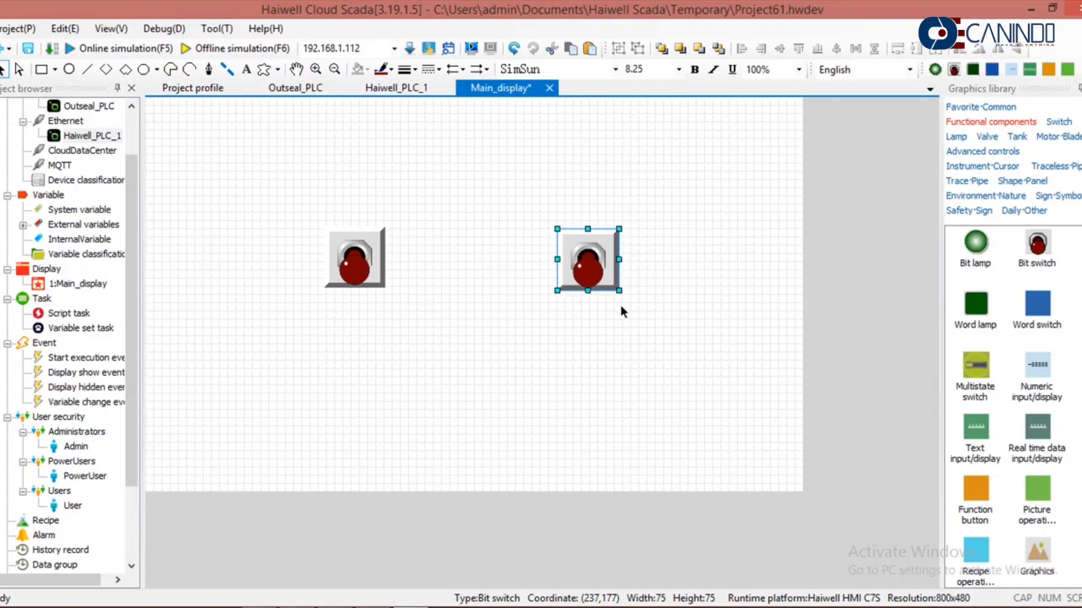
Step: Assign Outseal_PLC.S2 as the write variable of the copied bit switch
{"action": "double_click", "coordinate": [575, 272]}
{"action": "left_click", "coordinate": [452, 140]}
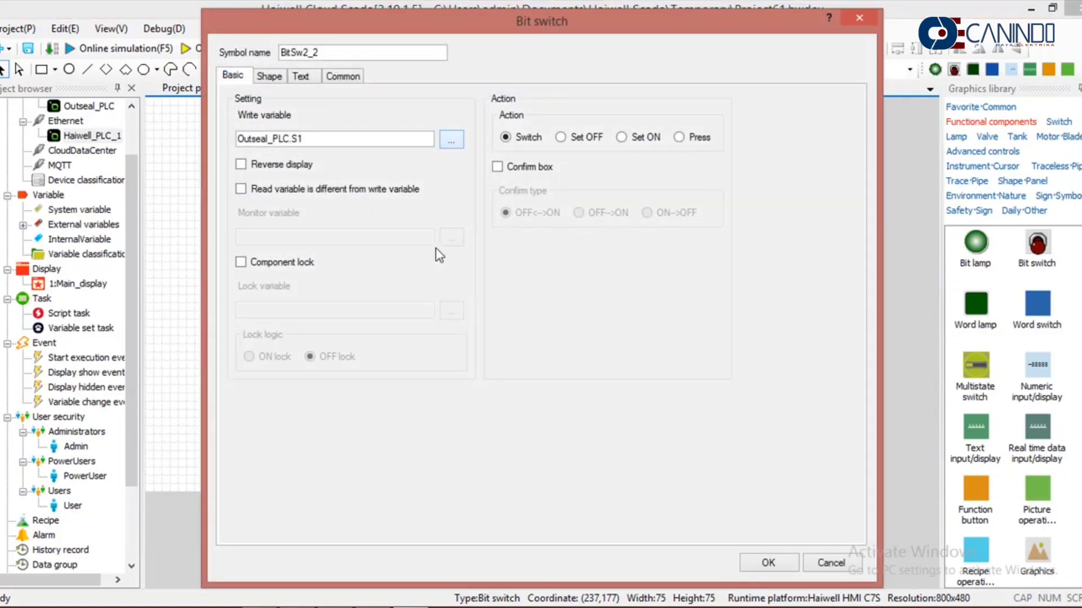
{"action": "double_click", "coordinate": [557, 203]}
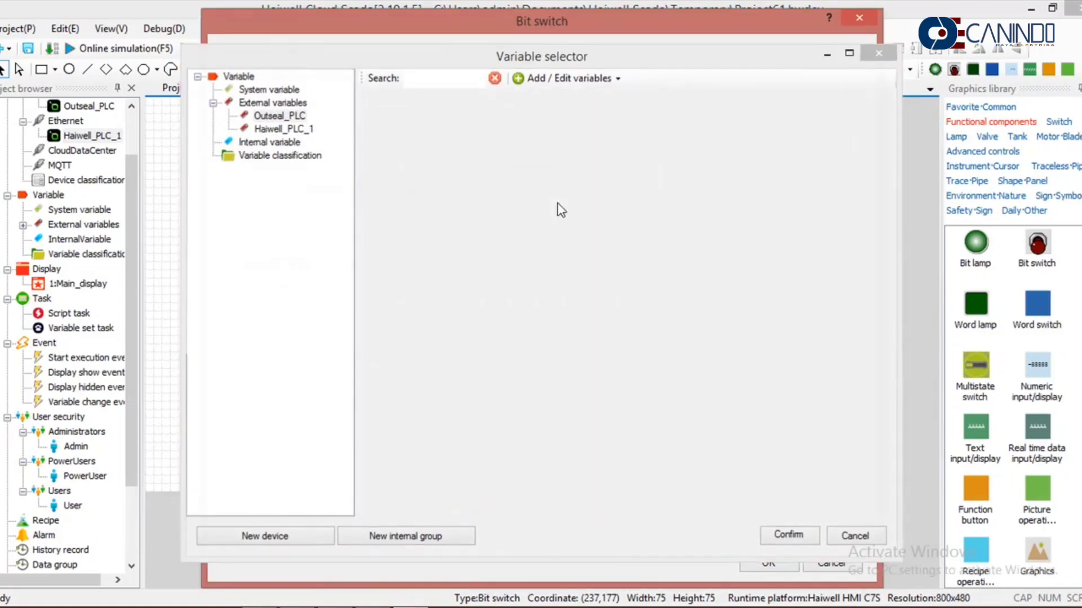
{"action": "left_click", "coordinate": [763, 562]}
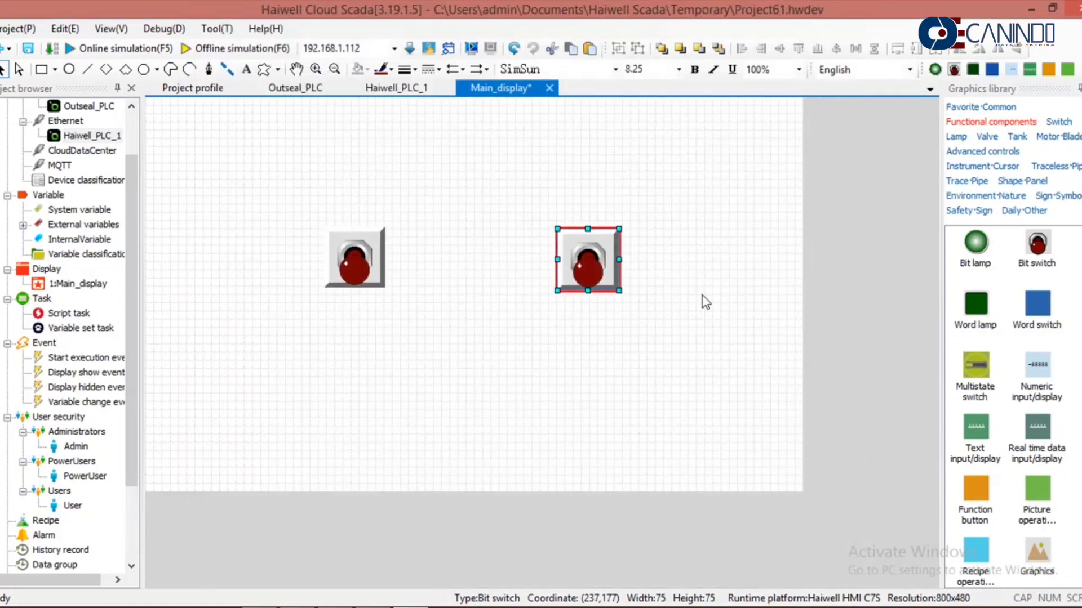
Step: Align both bit switches by horizontal centre and move them up together slightly
{"action": "left_click_drag", "start_coordinate": [650, 169], "coordinate": [259, 309]}
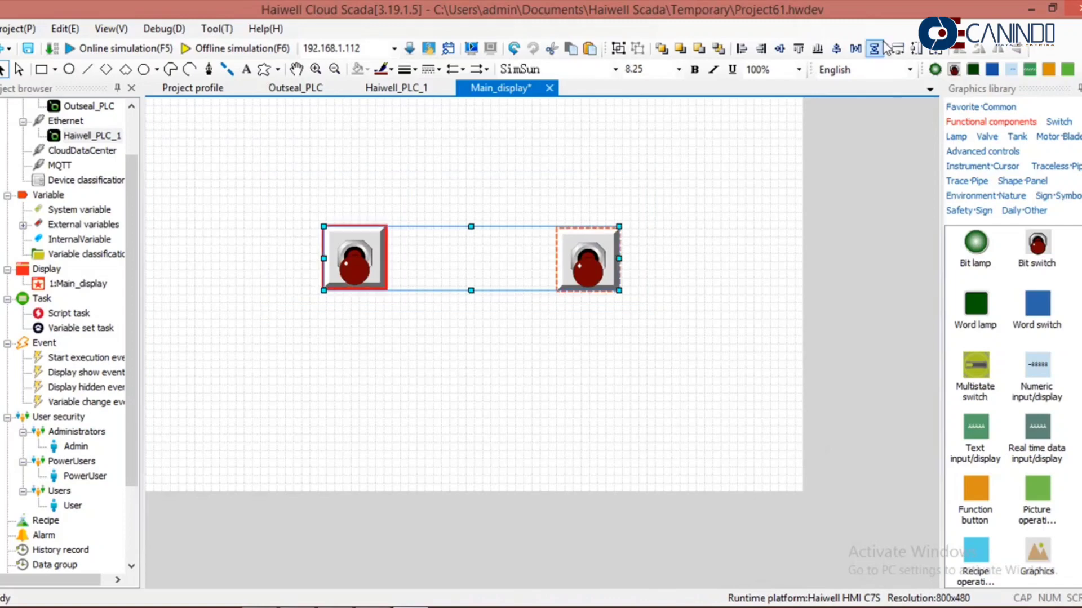
{"action": "left_click", "coordinate": [779, 50]}
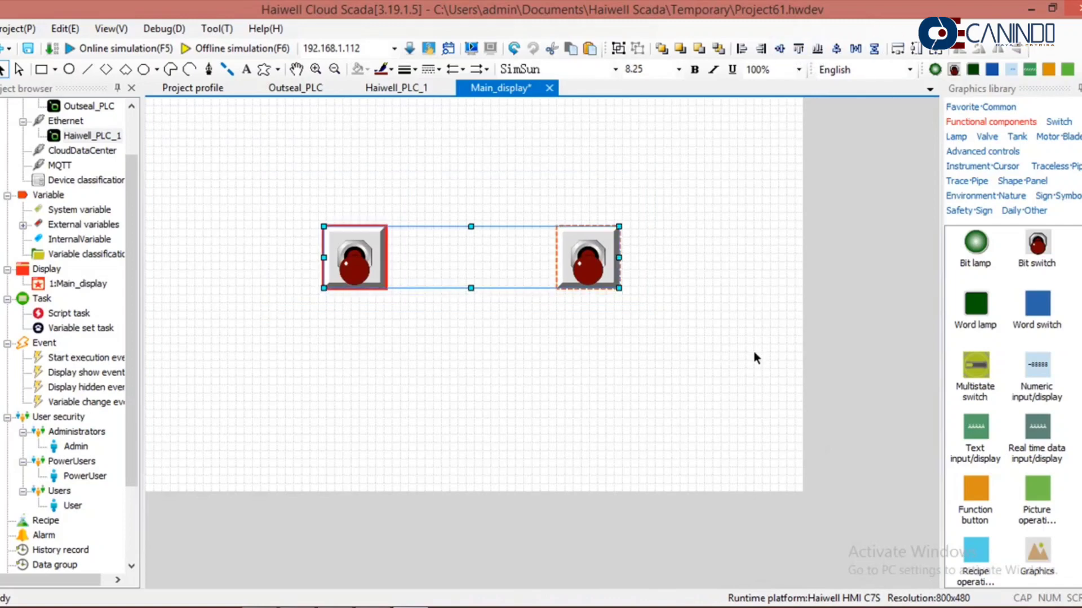
{"action": "key", "text": "Up"}
{"action": "key", "text": "Up"}
{"action": "key", "text": "Up"}
{"action": "left_click", "coordinate": [698, 397]}
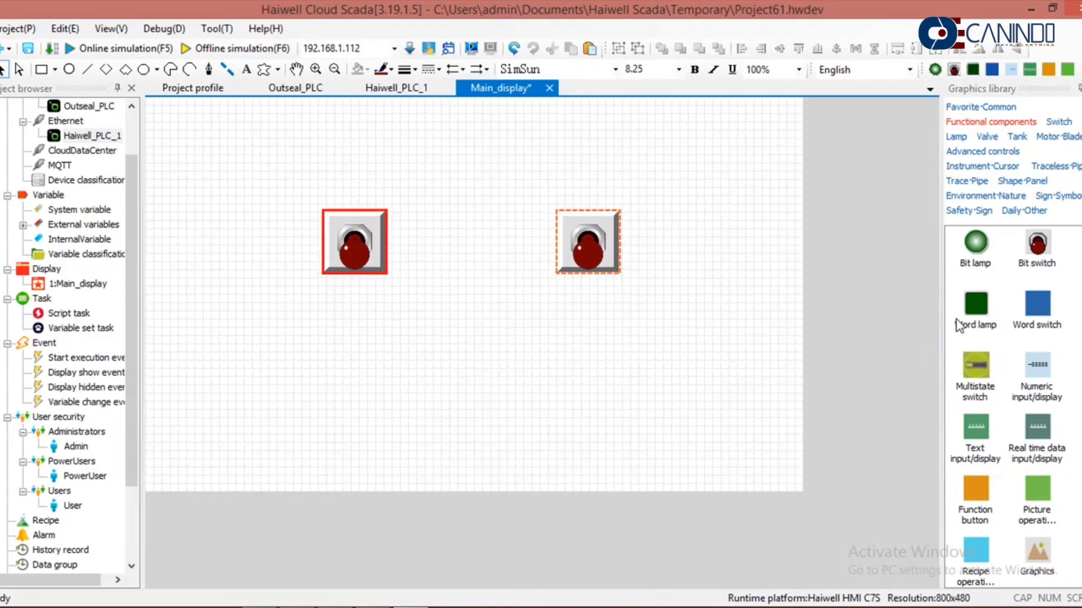
Step: Place a bit lamp below and left of the first switch, shrink it to about 63 × 63 and copy it
{"action": "left_click_drag", "start_coordinate": [975, 243], "coordinate": [263, 303]}
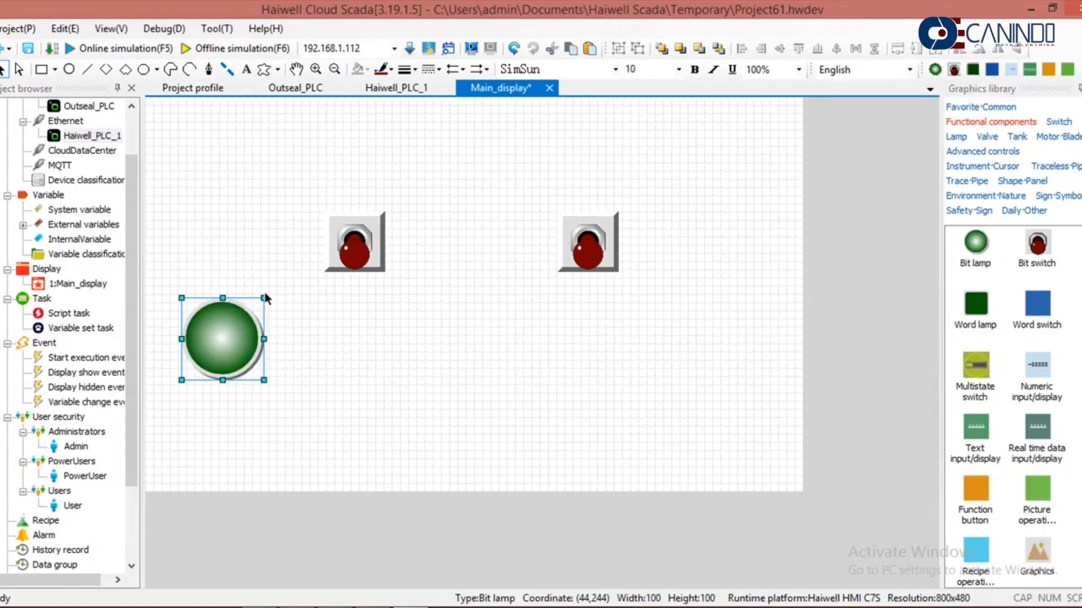
{"action": "left_click_drag", "start_coordinate": [246, 344], "coordinate": [207, 339]}
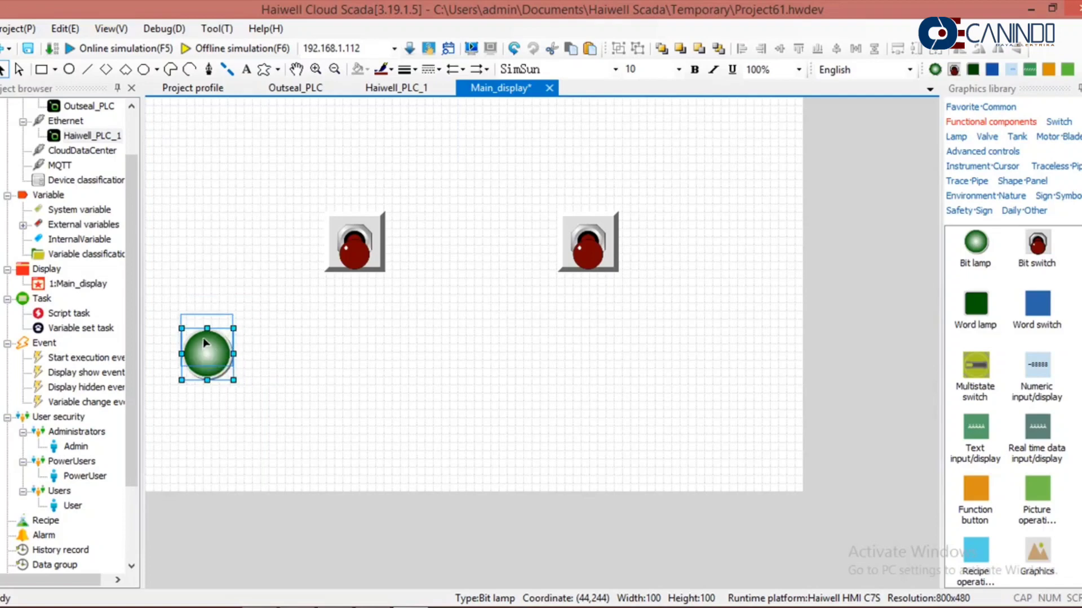
{"action": "key", "text": "ctrl+c"}
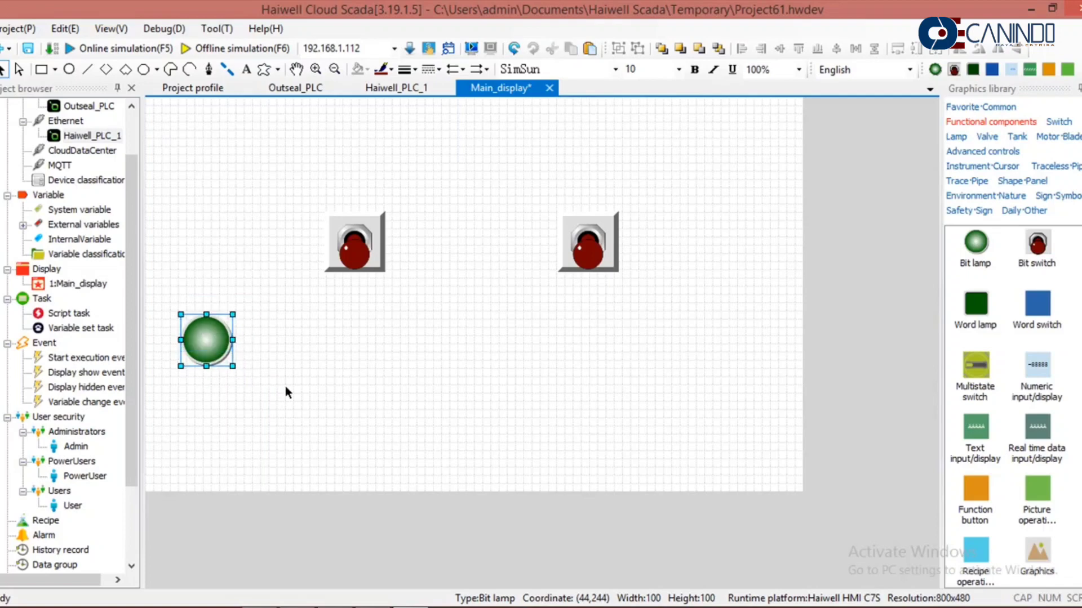
Step: Paste two copies of the bit lamp and spread the three lamps in a row beneath the first switch
{"action": "key", "text": "ctrl+v"}
{"action": "key", "text": "ctrl+v"}
{"action": "left_click_drag", "start_coordinate": [254, 387], "coordinate": [437, 355]}
{"action": "left_click", "coordinate": [248, 359]}
{"action": "left_click_drag", "start_coordinate": [250, 361], "coordinate": [343, 352]}
{"action": "left_click_drag", "start_coordinate": [220, 343], "coordinate": [280, 340]}
Step: Align the three bit lamps at the same height and distribute them with equal horizontal spacing
{"action": "left_click_drag", "start_coordinate": [212, 282], "coordinate": [496, 413]}
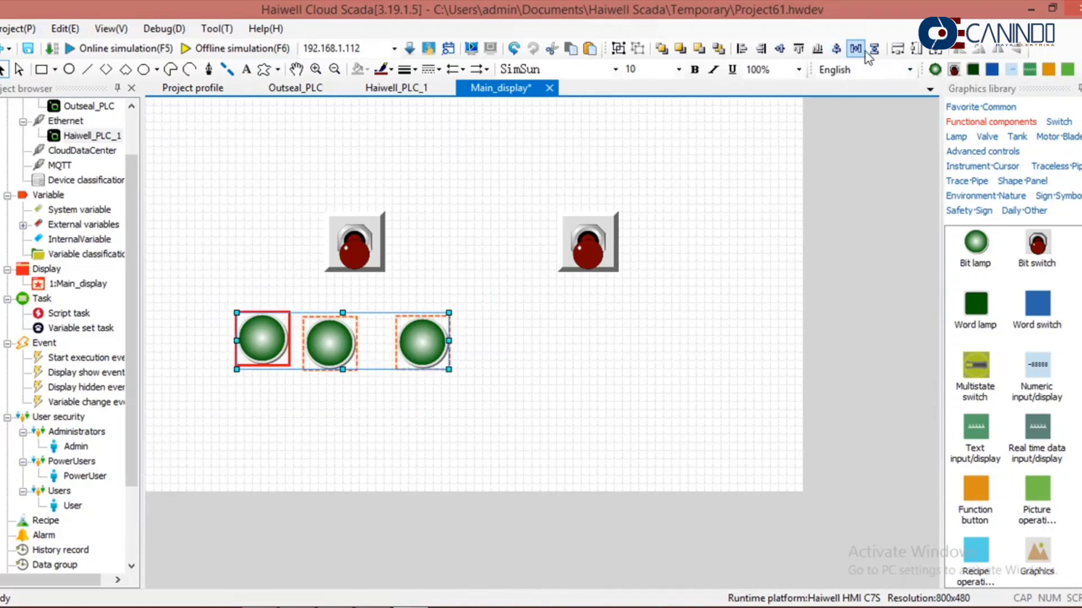
{"action": "left_click", "coordinate": [797, 50]}
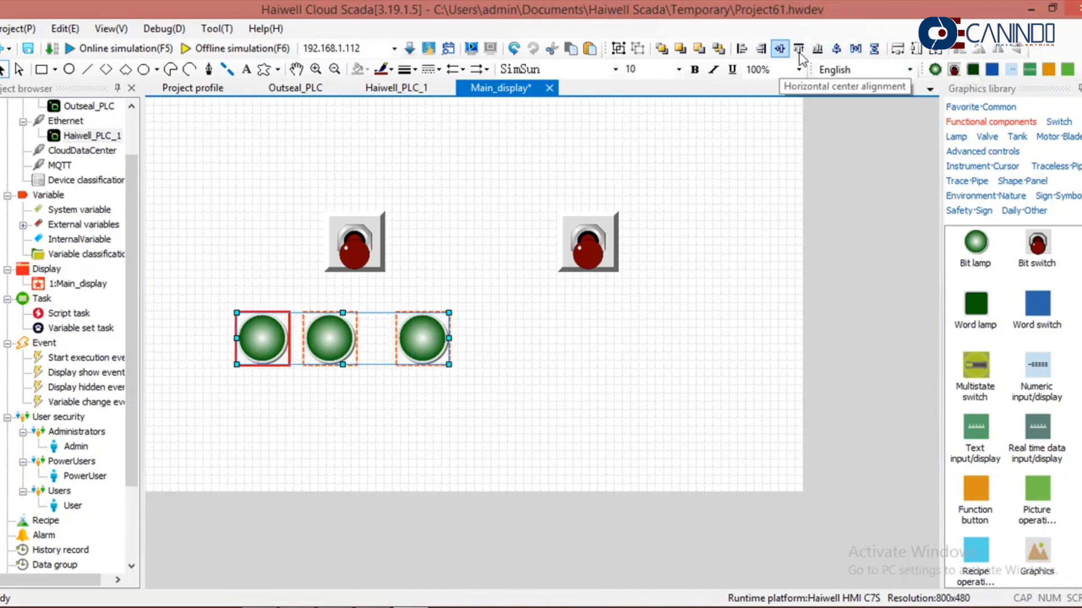
{"action": "left_click", "coordinate": [856, 49]}
{"action": "left_click", "coordinate": [396, 289]}
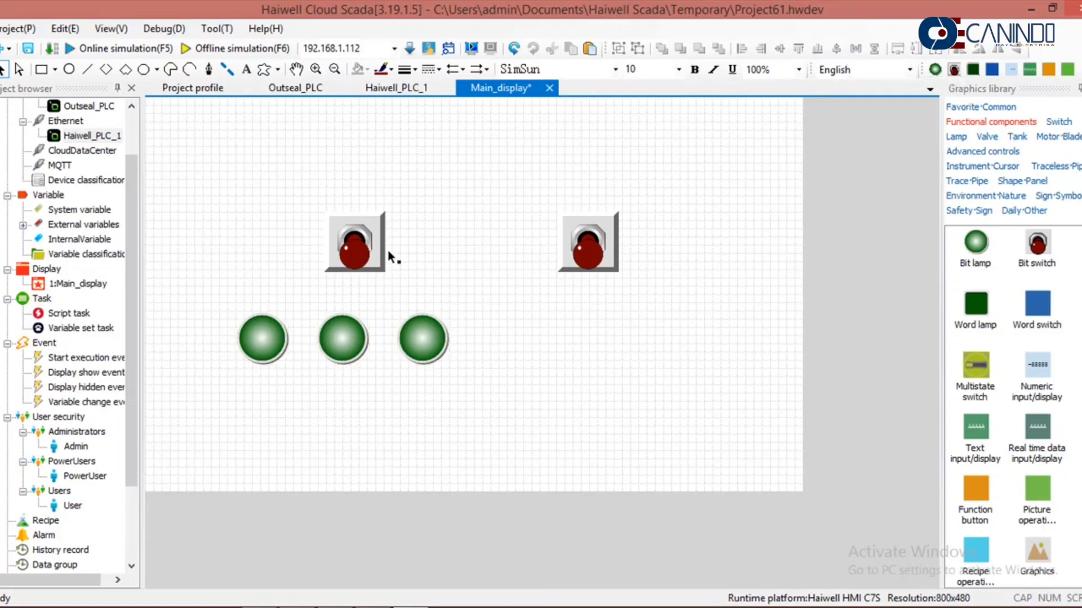
Step: Centre the first bit switch directly above the middle lamp with vertical centre alignment
{"action": "left_click", "coordinate": [341, 344]}
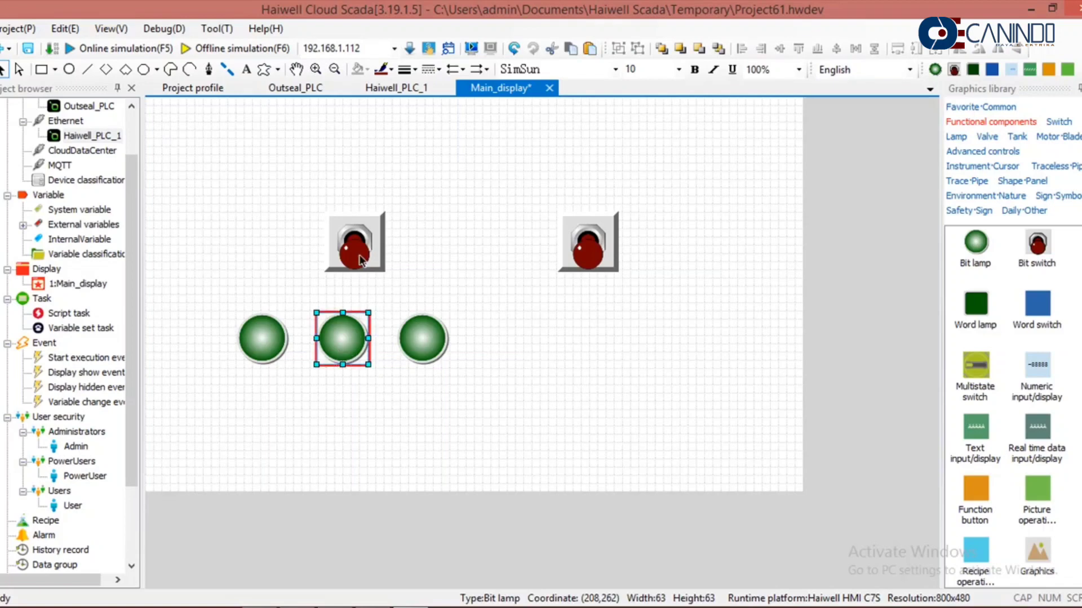
{"action": "left_click", "coordinate": [355, 248]}
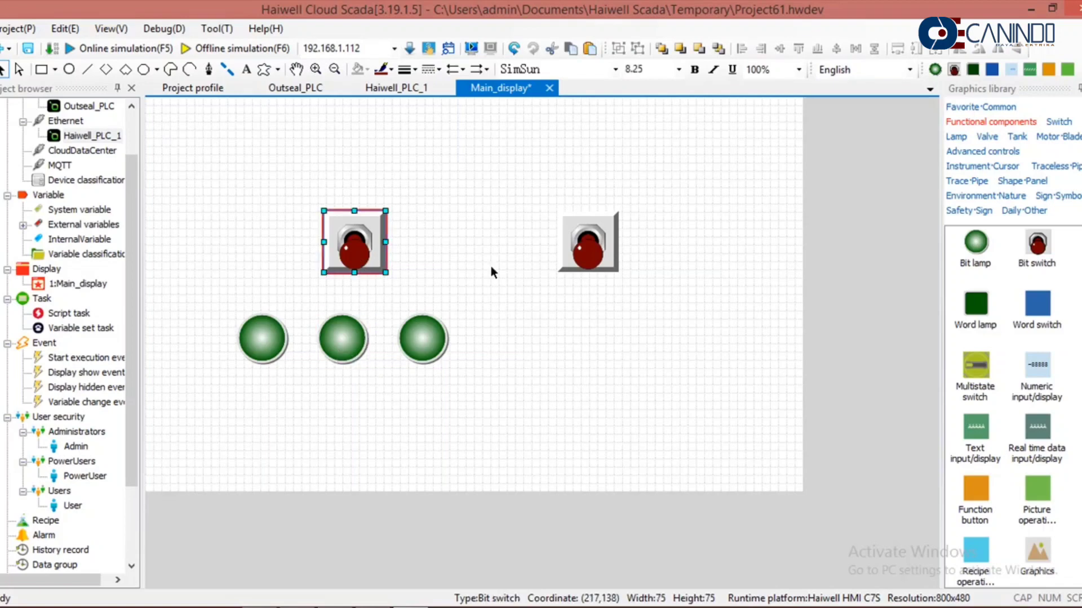
{"action": "left_click", "coordinate": [329, 352], "text": "ctrl"}
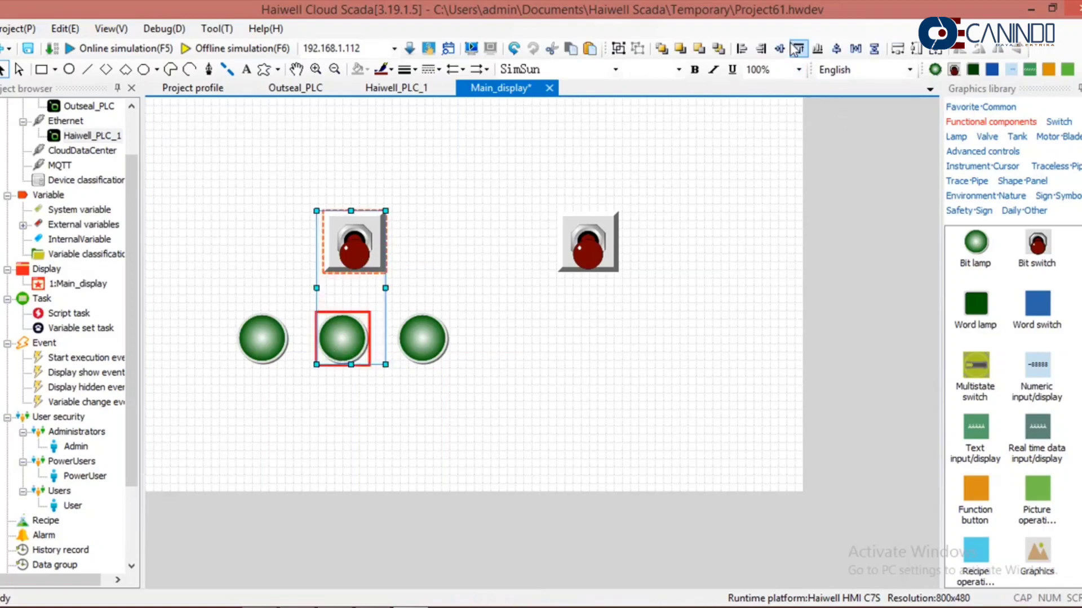
{"action": "left_click", "coordinate": [836, 49]}
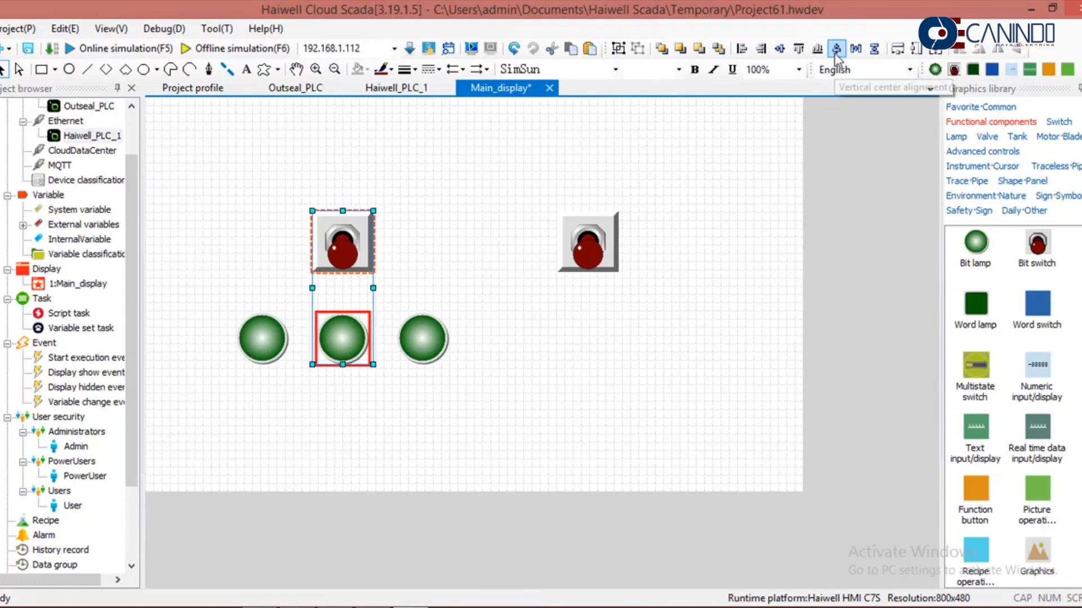
{"action": "left_click", "coordinate": [664, 327]}
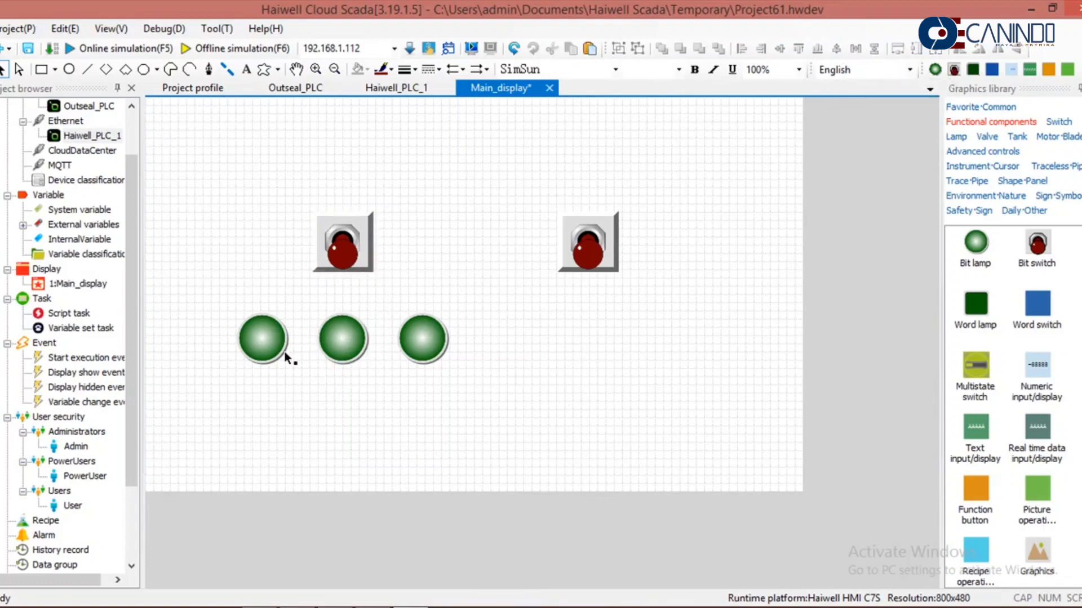
Step: Assign Haiwell_PLC_1.Y0 as the read variable of the leftmost bit lamp
{"action": "left_click", "coordinate": [265, 348]}
{"action": "double_click", "coordinate": [263, 350]}
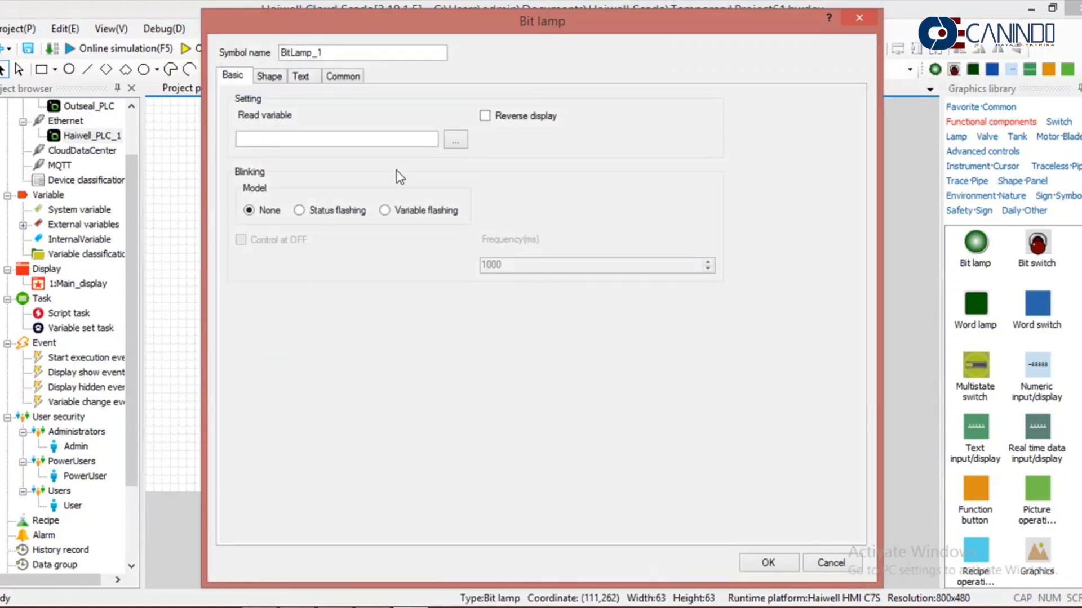
{"action": "left_click", "coordinate": [456, 142]}
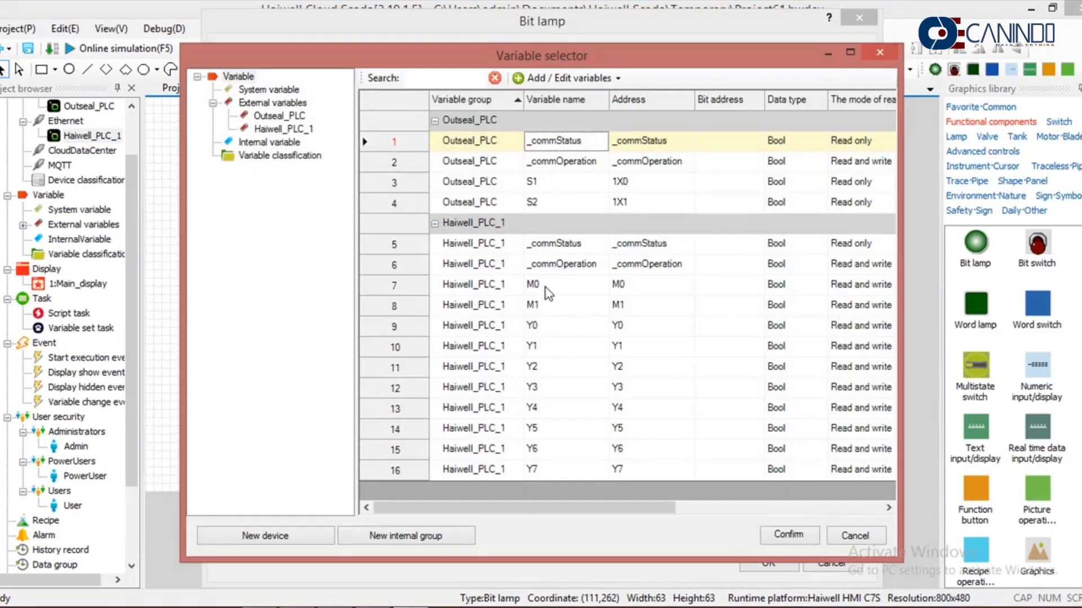
{"action": "double_click", "coordinate": [539, 324]}
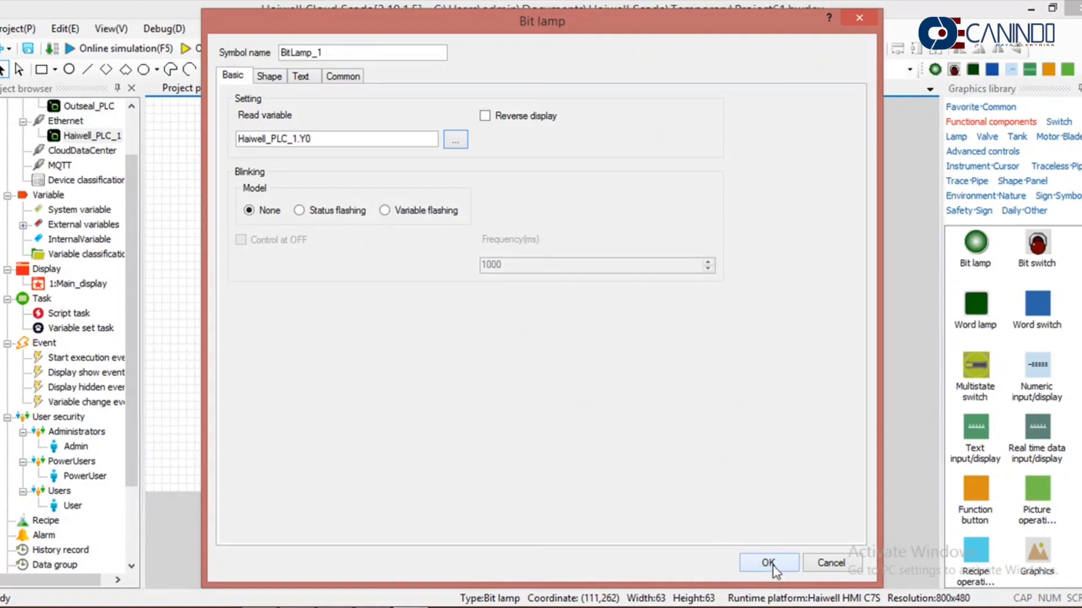
{"action": "left_click", "coordinate": [768, 563]}
Step: Assign Haiwell_PLC_1.Y1 as the read variable of the middle bit lamp
{"action": "left_click", "coordinate": [356, 338]}
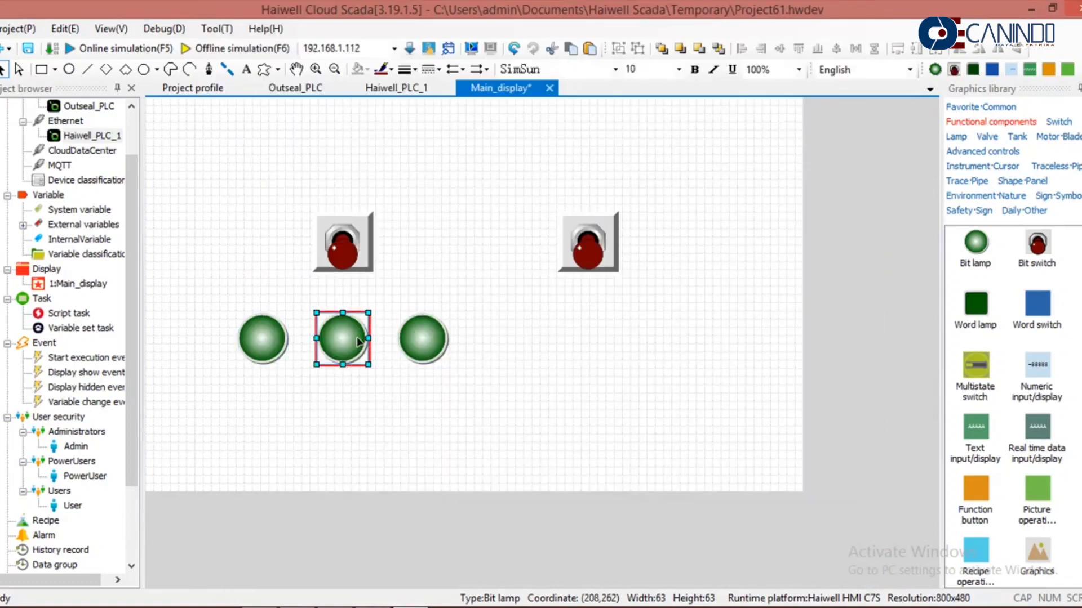
{"action": "double_click", "coordinate": [357, 339]}
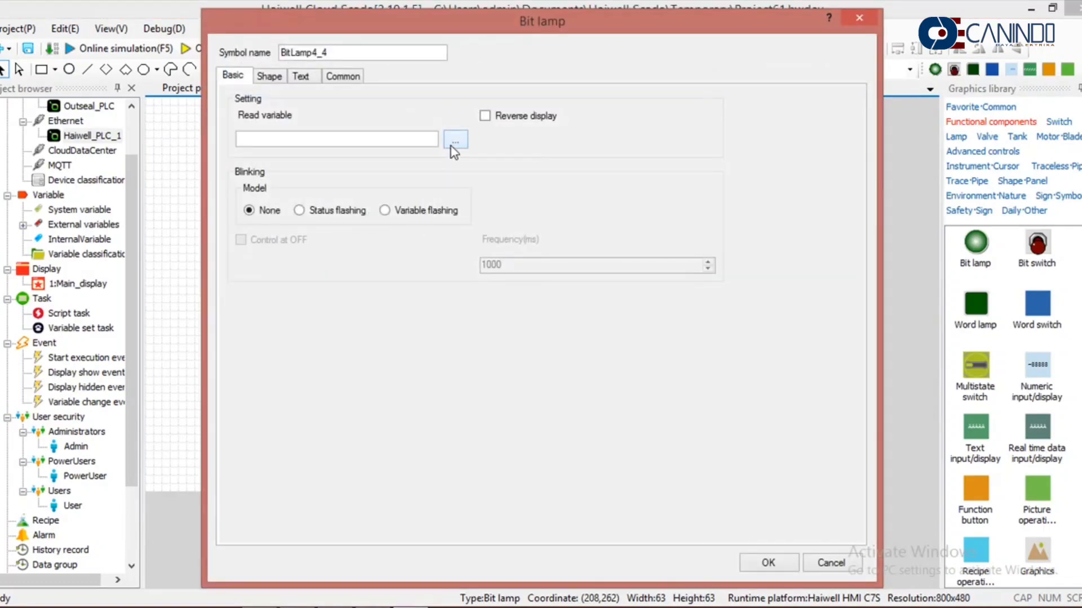
{"action": "left_click", "coordinate": [452, 145]}
{"action": "left_click", "coordinate": [549, 326]}
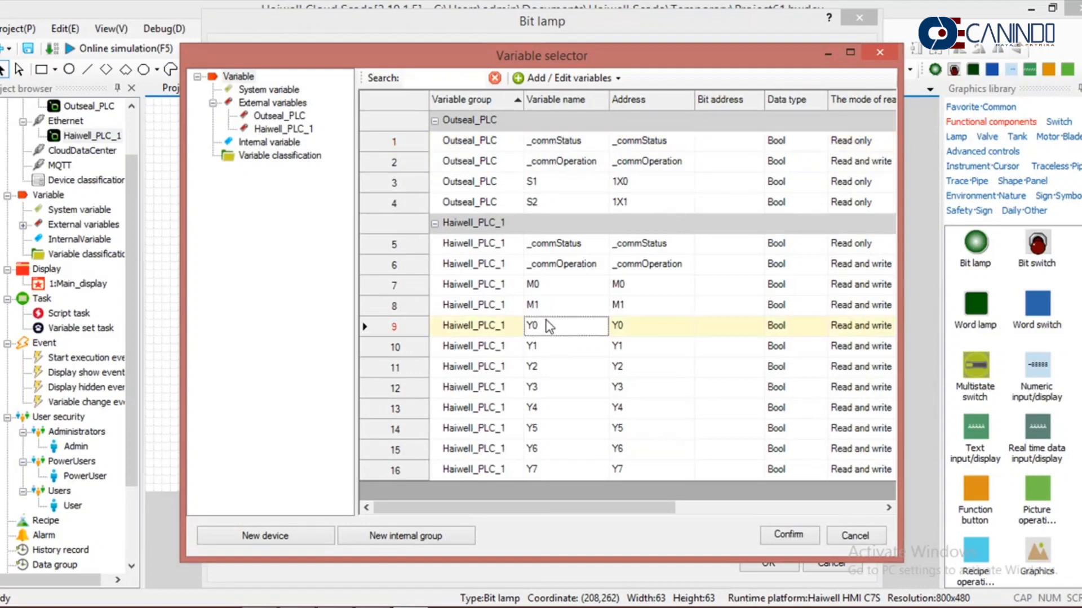
{"action": "double_click", "coordinate": [547, 345]}
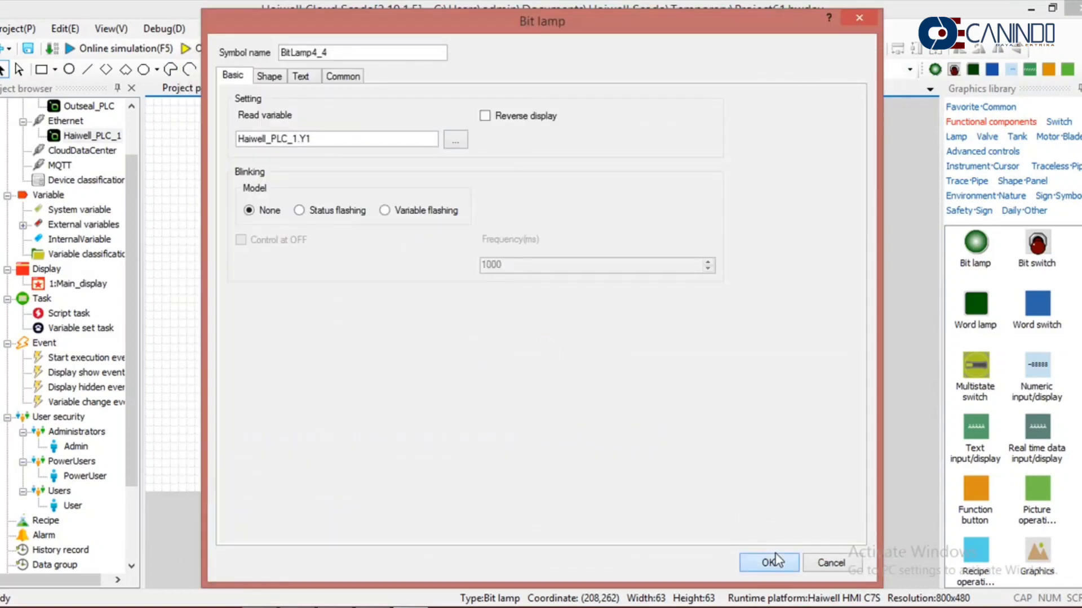
{"action": "left_click", "coordinate": [775, 560]}
Step: Assign Haiwell_PLC_1.Y2 as the read variable of the third bit lamp
{"action": "left_click", "coordinate": [436, 341]}
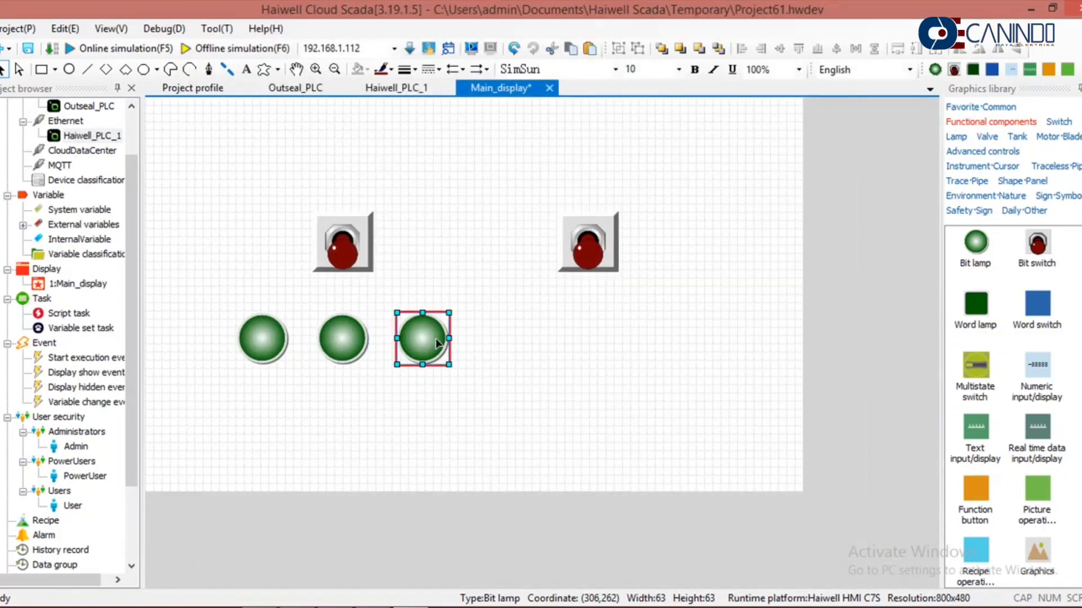
{"action": "double_click", "coordinate": [437, 343]}
{"action": "left_click", "coordinate": [458, 142]}
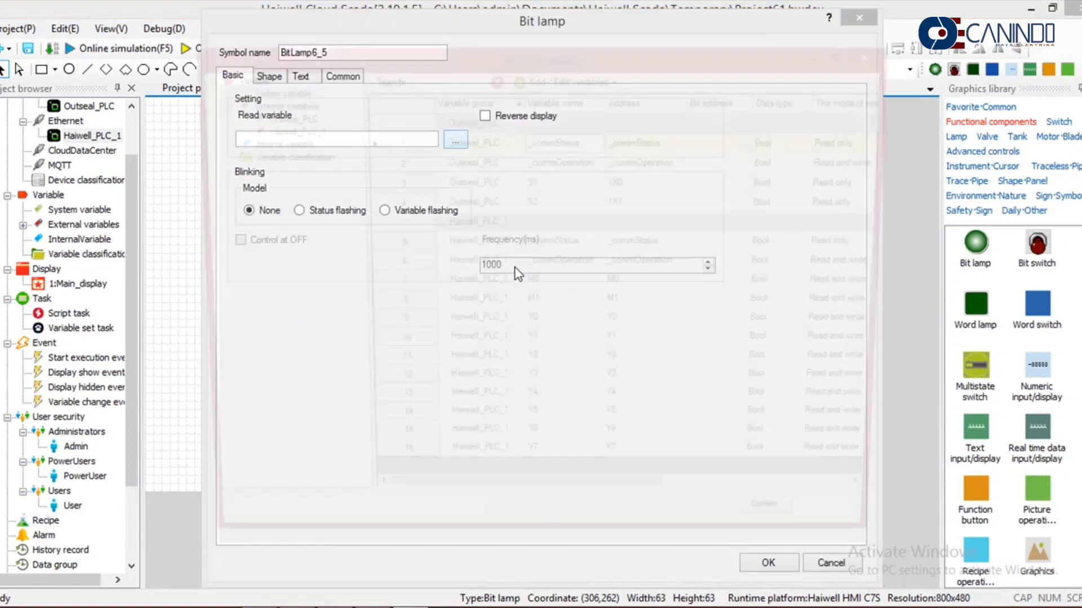
{"action": "left_click", "coordinate": [547, 367]}
{"action": "double_click", "coordinate": [548, 369]}
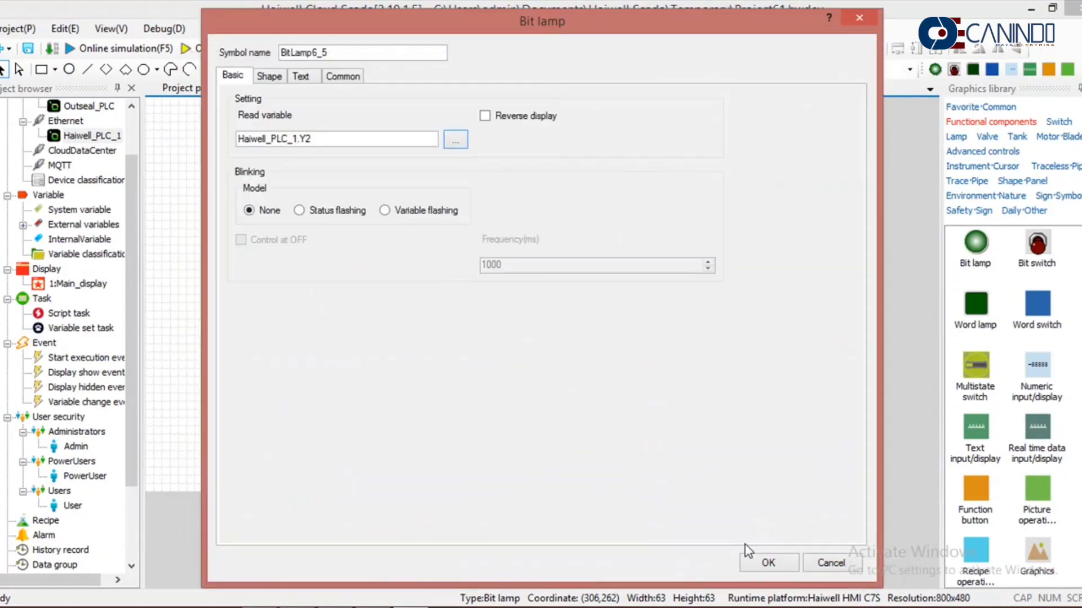
{"action": "left_click", "coordinate": [768, 563]}
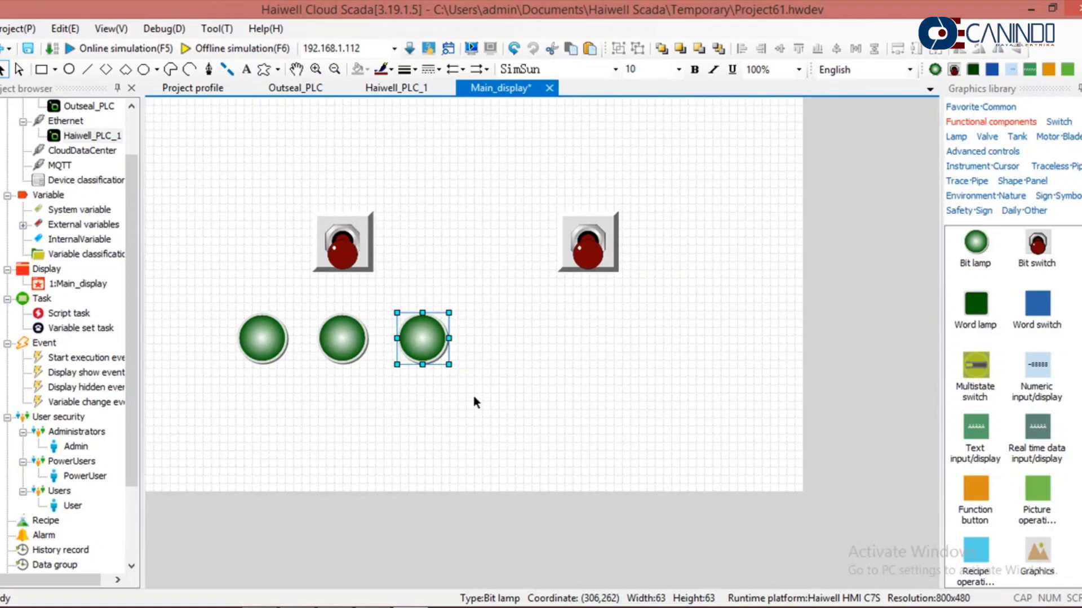
Step: Paste five more bit lamps, placing the first right of the third lamp and the last near the display's right edge at similar height
{"action": "key", "text": "ctrl+v"}
{"action": "left_click_drag", "start_coordinate": [457, 357], "coordinate": [536, 343]}
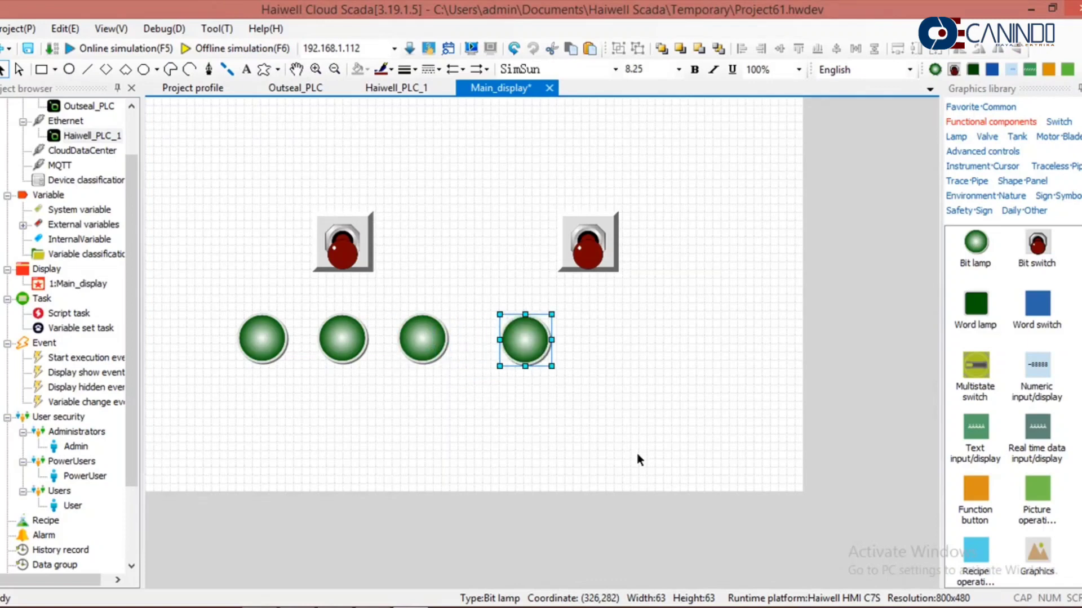
{"action": "key", "text": "ctrl+v"}
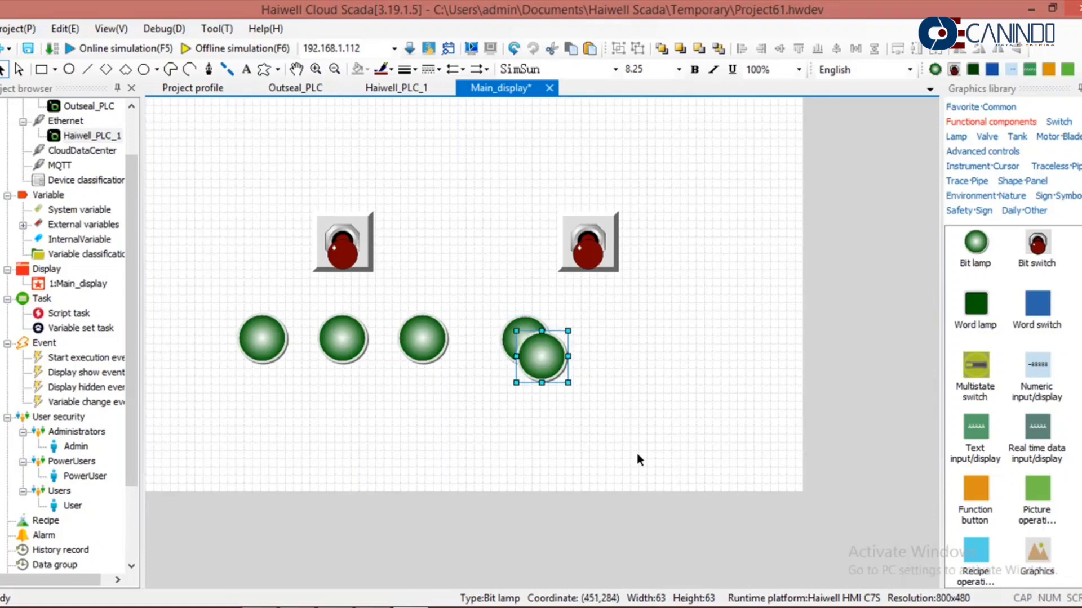
{"action": "key", "text": "ctrl+v"}
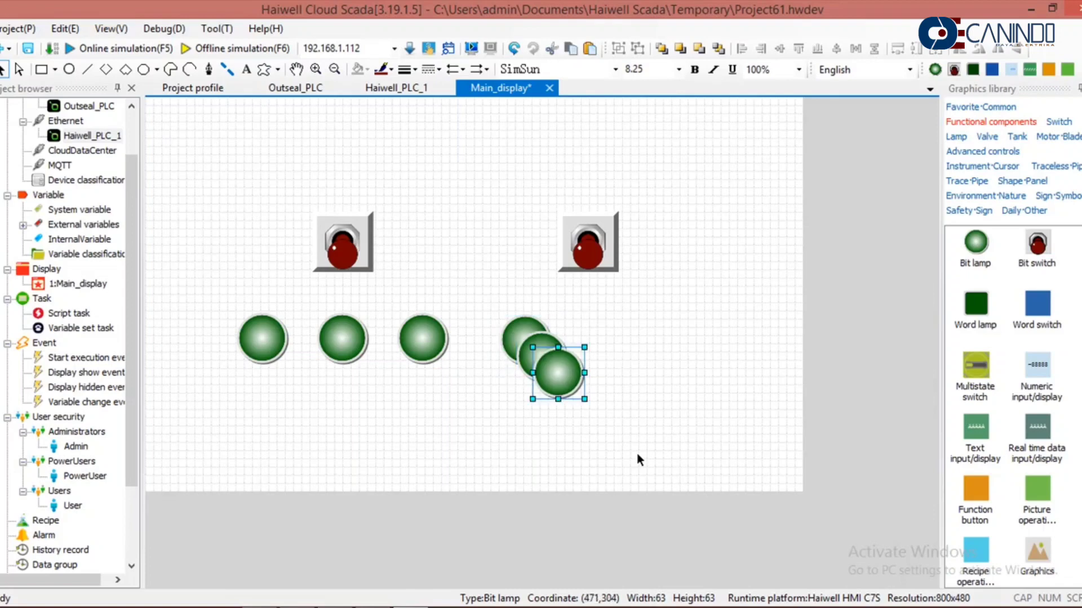
{"action": "key", "text": "ctrl+v"}
{"action": "key", "text": "ctrl+v"}
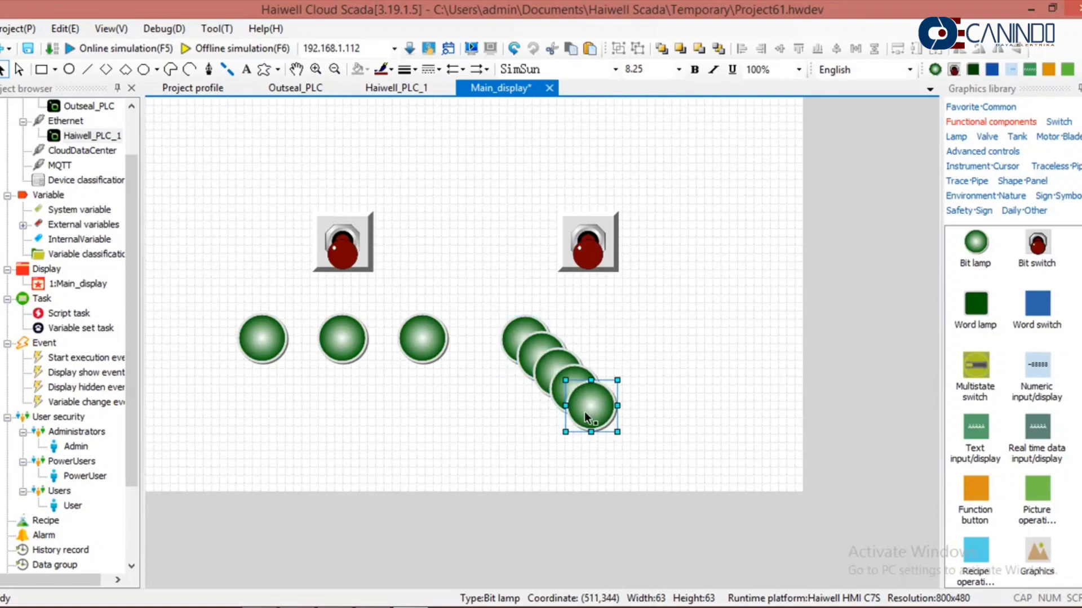
{"action": "left_click_drag", "start_coordinate": [583, 411], "coordinate": [767, 347]}
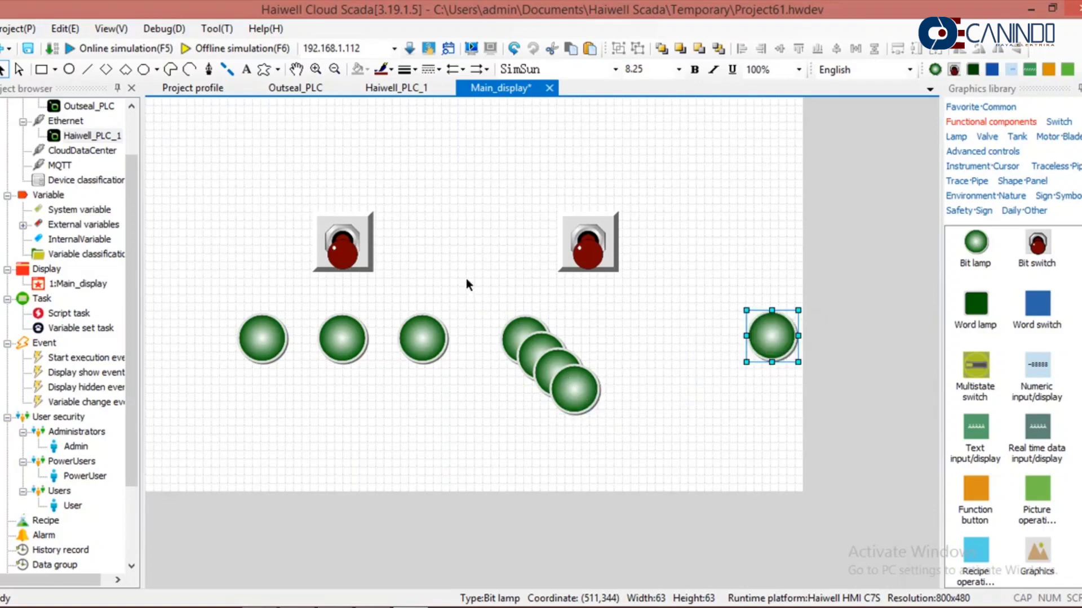
Step: Centre-align four of the five newly pasted bit lamps in a row and give them equal horizontal spacing
{"action": "left_click_drag", "start_coordinate": [467, 279], "coordinate": [847, 416]}
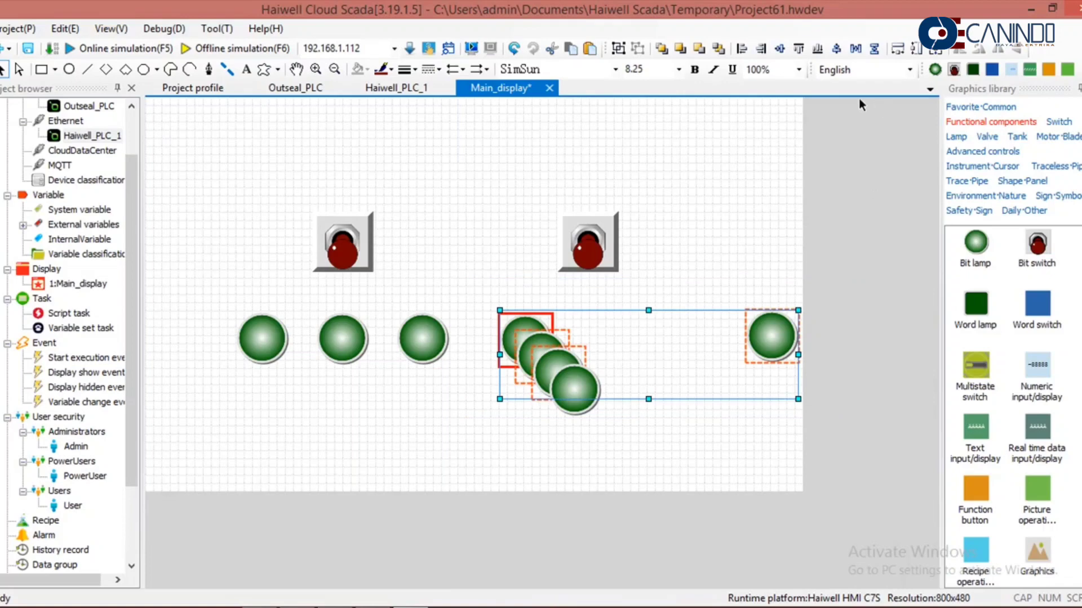
{"action": "left_click", "coordinate": [779, 49]}
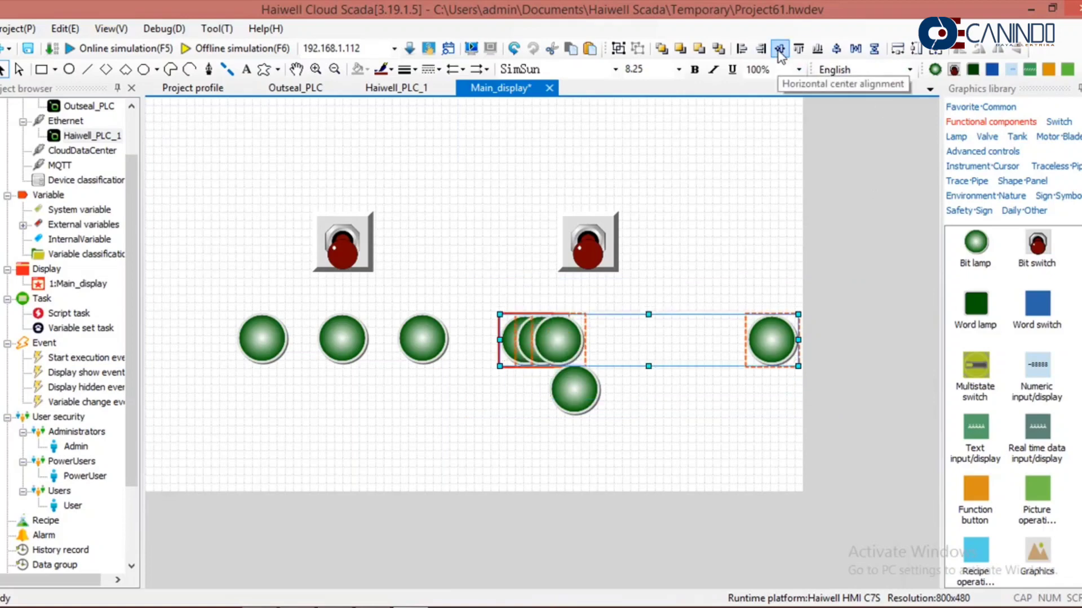
{"action": "left_click", "coordinate": [855, 49]}
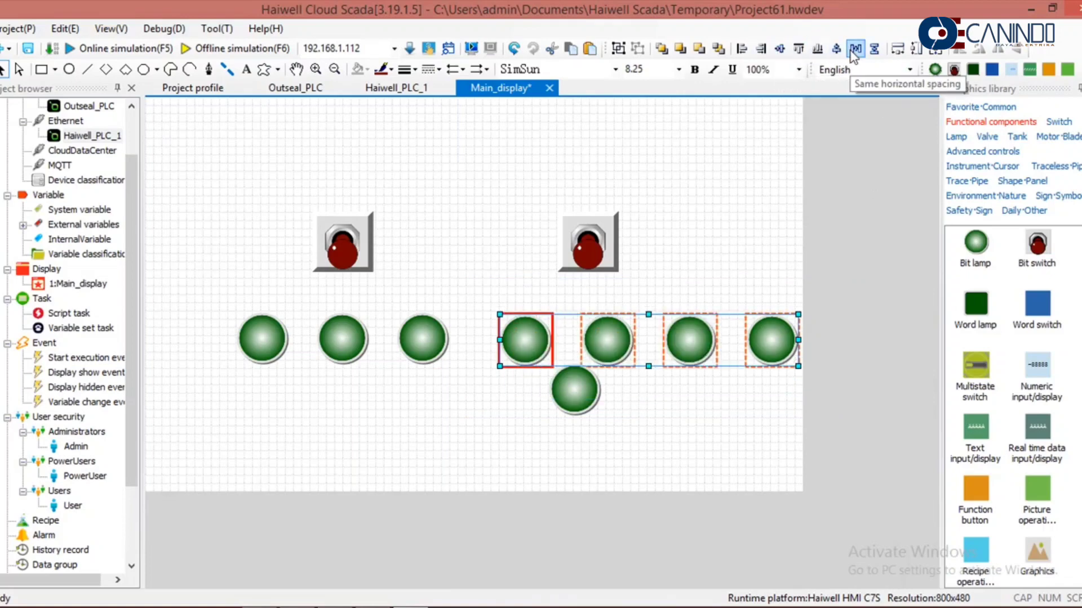
{"action": "left_click", "coordinate": [573, 342]}
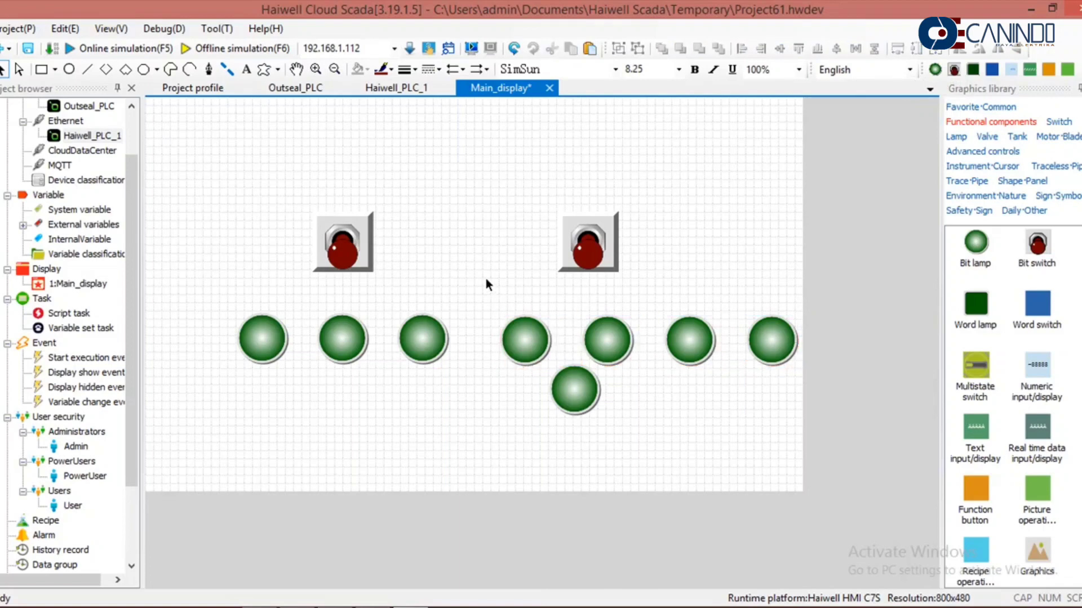
Step: Align all five new bit lamps in one row with equal horizontal spacing, and move the right-hand switch above their middle lamp
{"action": "left_click_drag", "start_coordinate": [485, 280], "coordinate": [827, 437]}
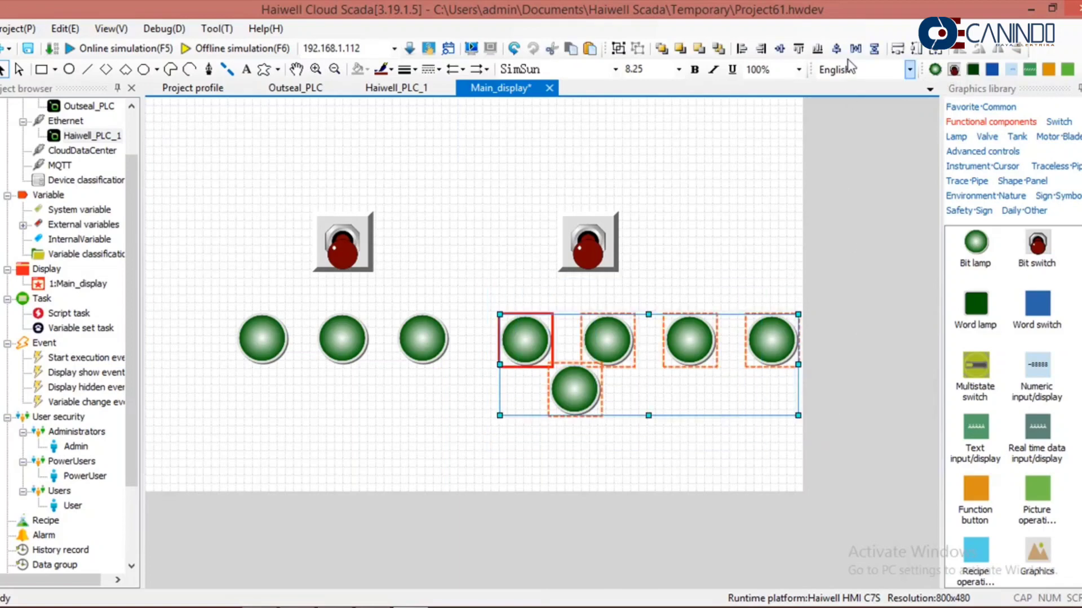
{"action": "left_click", "coordinate": [779, 49]}
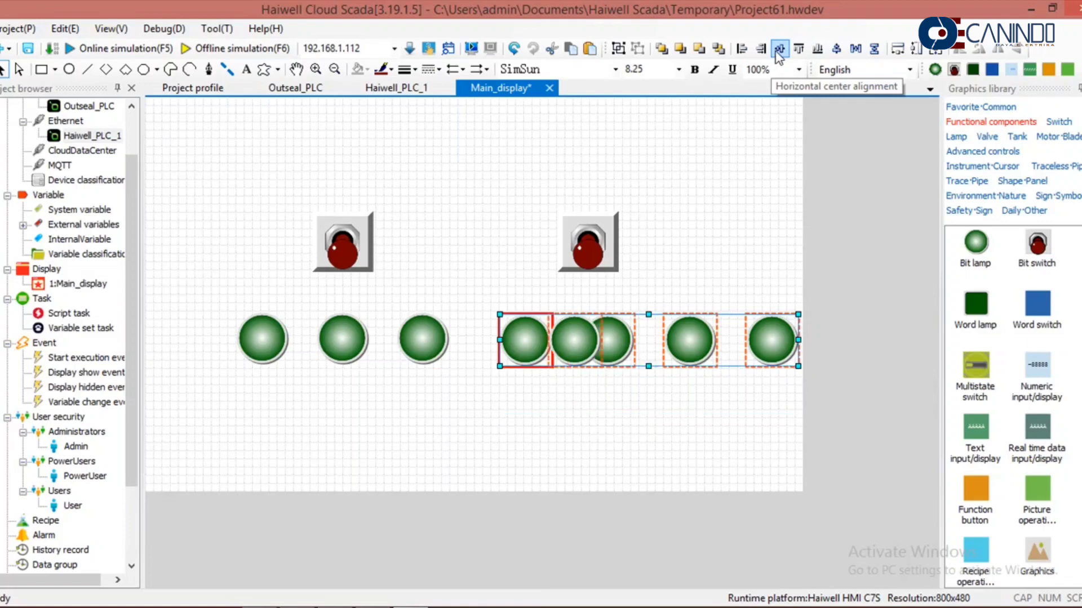
{"action": "left_click", "coordinate": [856, 49]}
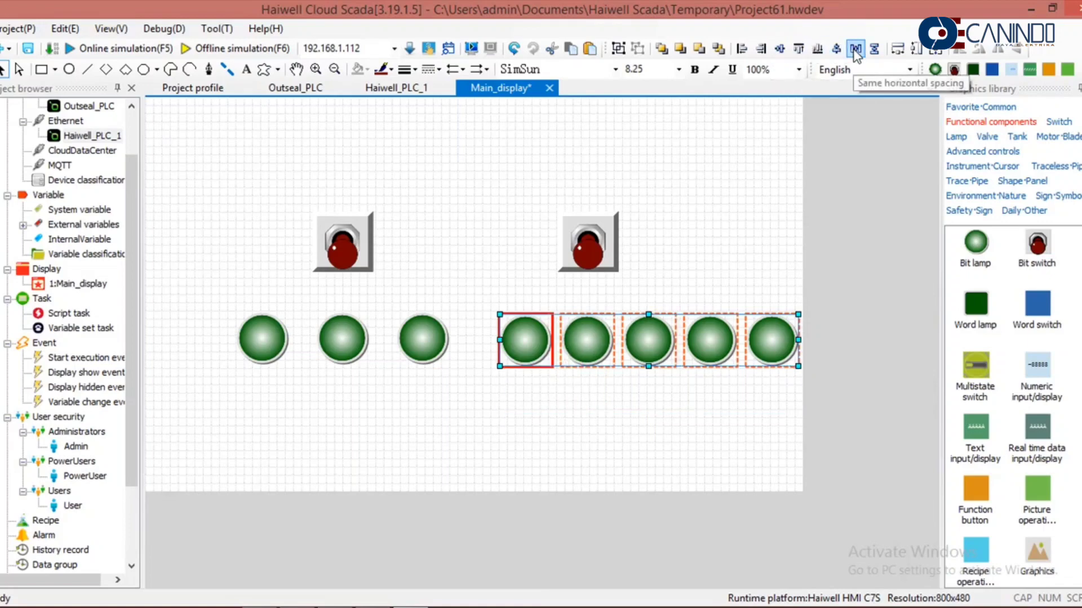
{"action": "left_click", "coordinate": [686, 431]}
{"action": "left_click_drag", "start_coordinate": [590, 239], "coordinate": [653, 238]}
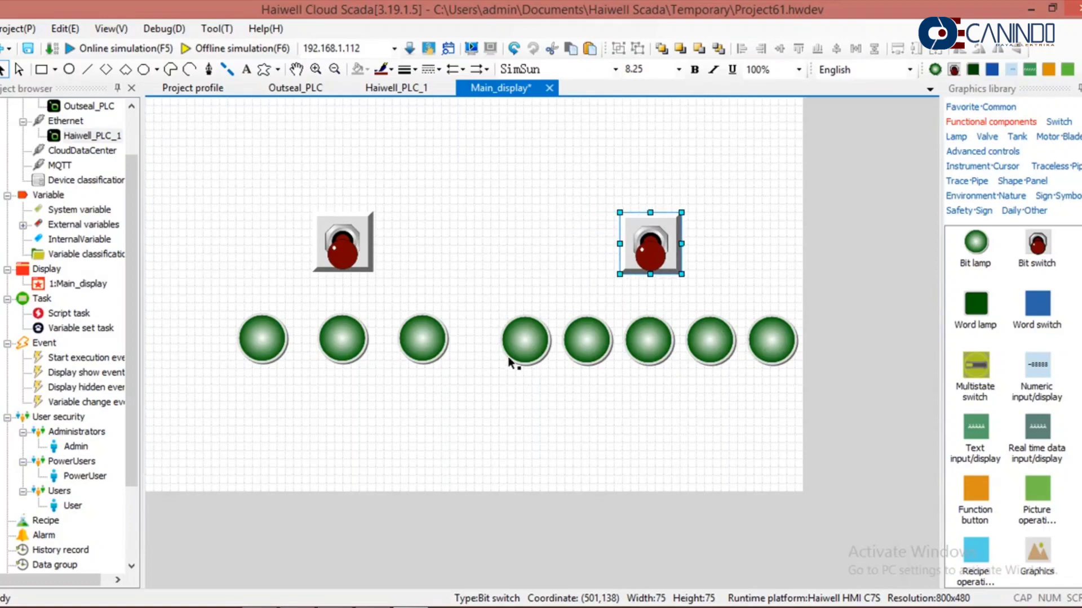
Step: Assign Haiwell_PLC_1.Y3 as the read variable of the fourth bit lamp from the left
{"action": "left_click", "coordinate": [534, 350]}
{"action": "double_click", "coordinate": [534, 351]}
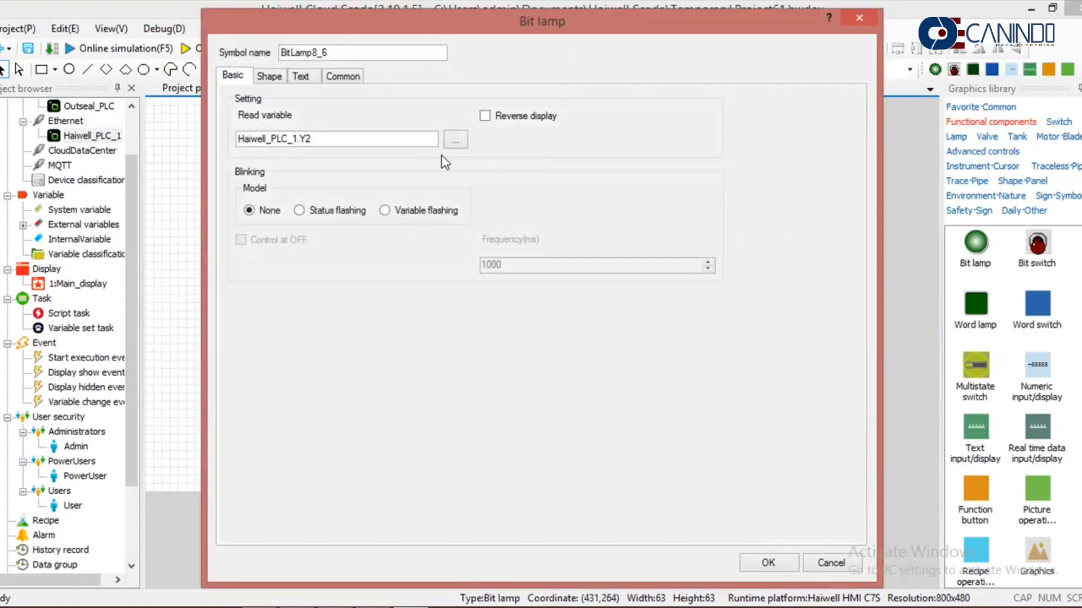
{"action": "left_click", "coordinate": [455, 139]}
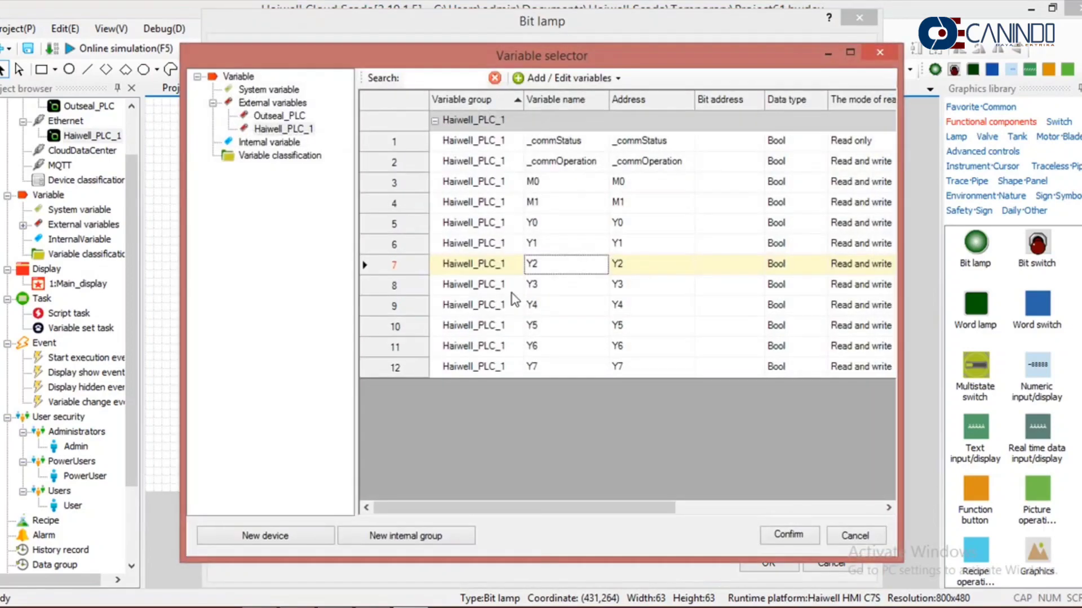
{"action": "double_click", "coordinate": [556, 289]}
{"action": "left_click", "coordinate": [767, 563]}
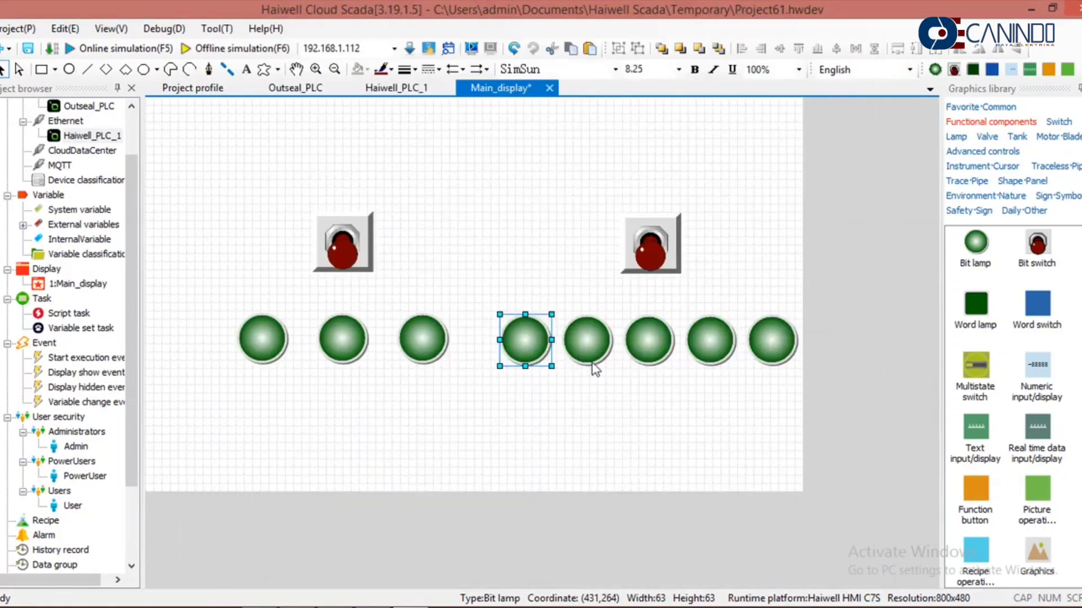
Step: Assign Haiwell_PLC_1.Y4 as the read variable of the fifth bit lamp from the left
{"action": "double_click", "coordinate": [589, 350]}
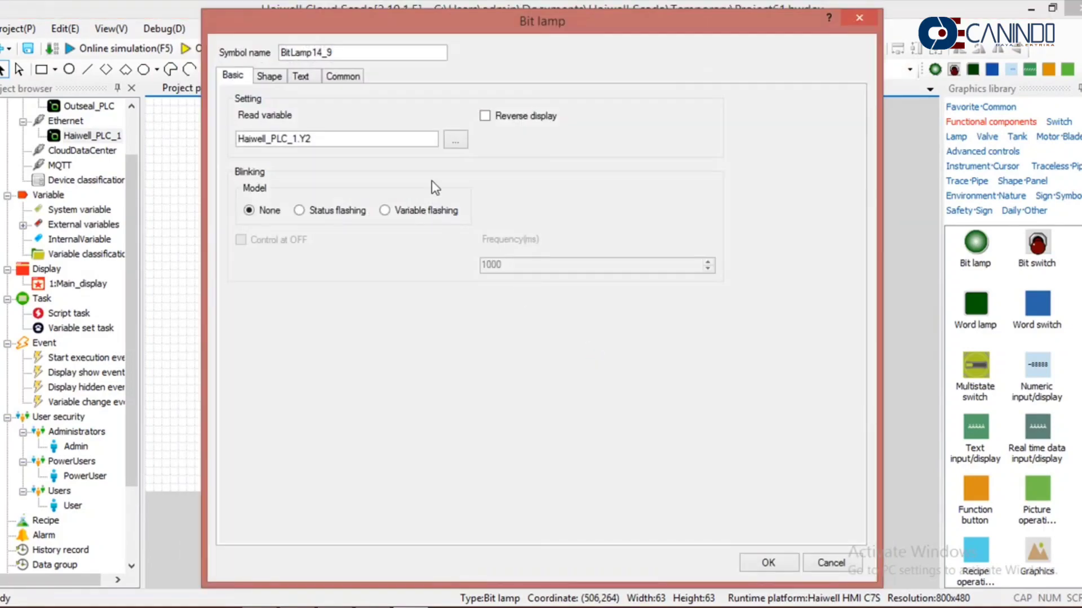
{"action": "left_click", "coordinate": [455, 141]}
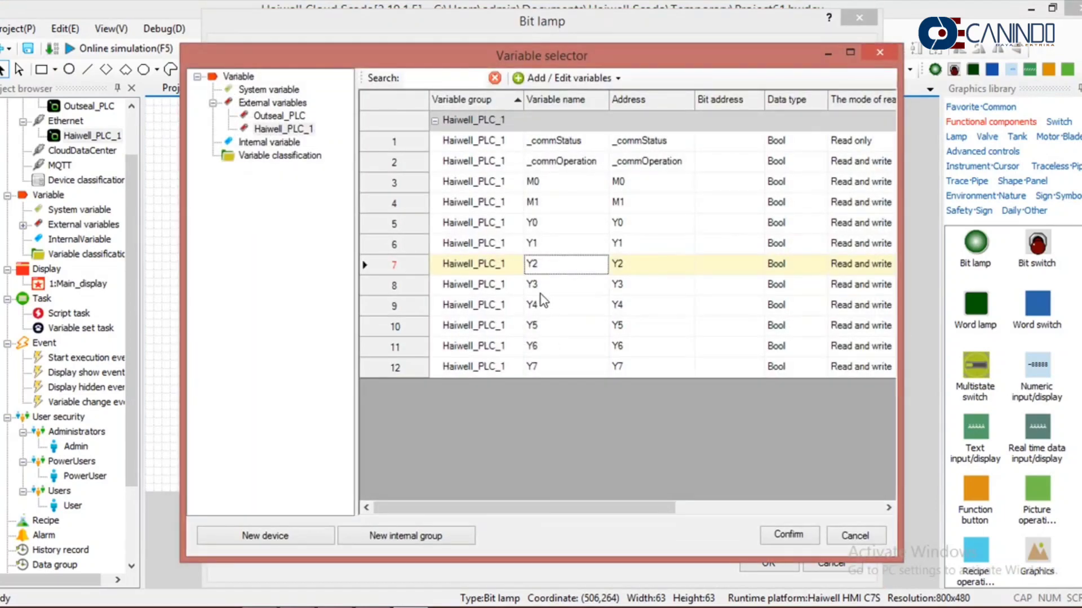
{"action": "left_click", "coordinate": [540, 304]}
{"action": "double_click", "coordinate": [540, 304]}
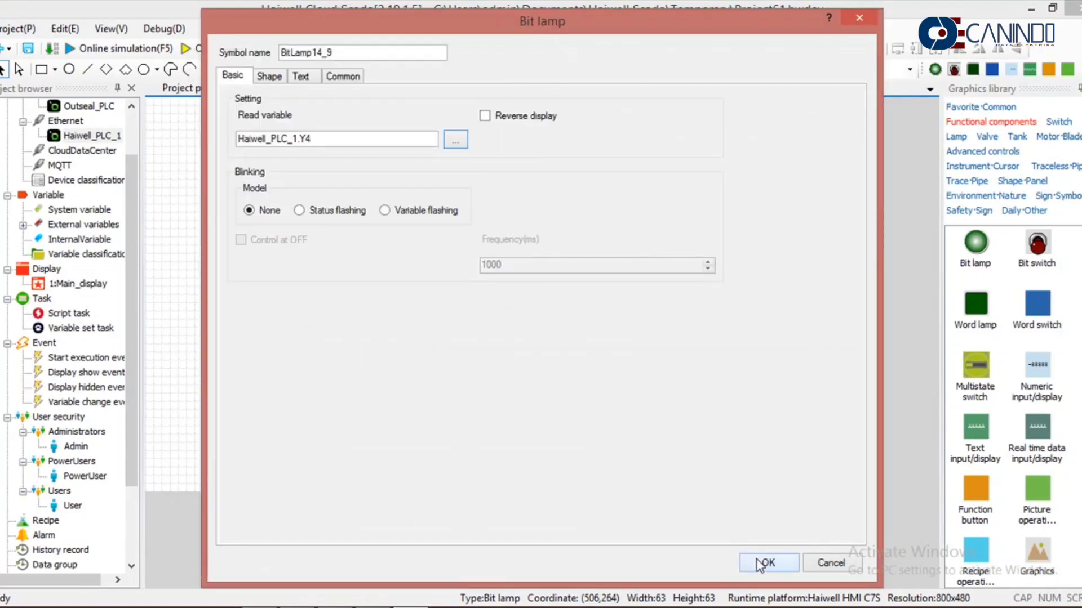
{"action": "left_click", "coordinate": [761, 560]}
Step: Assign Haiwell_PLC_1.Y5 as the read variable of the sixth bit lamp from the left
{"action": "left_click", "coordinate": [653, 352]}
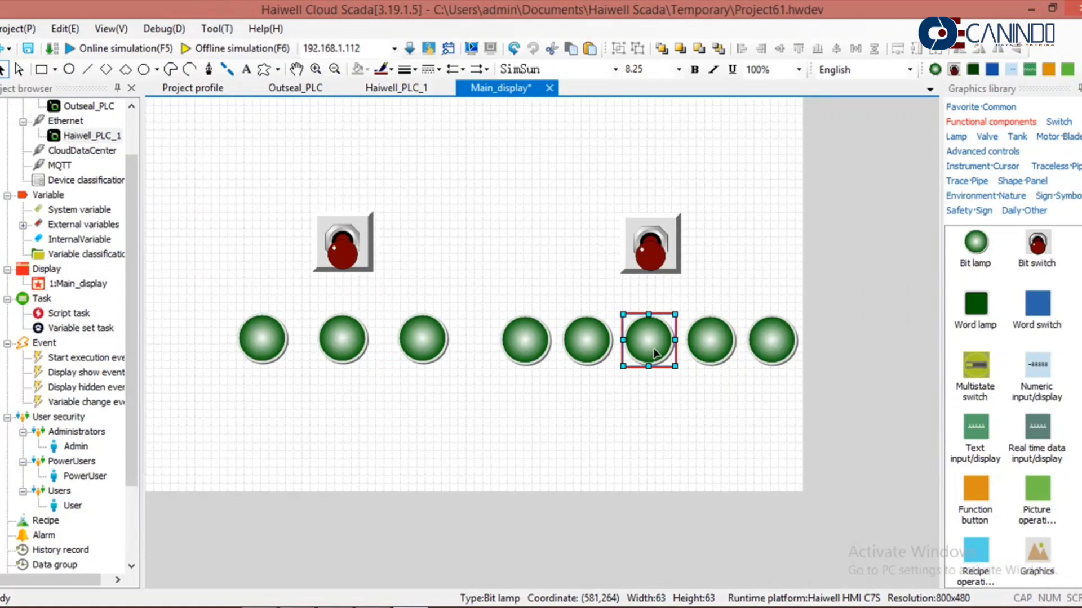
{"action": "double_click", "coordinate": [655, 353]}
{"action": "left_click", "coordinate": [455, 139]}
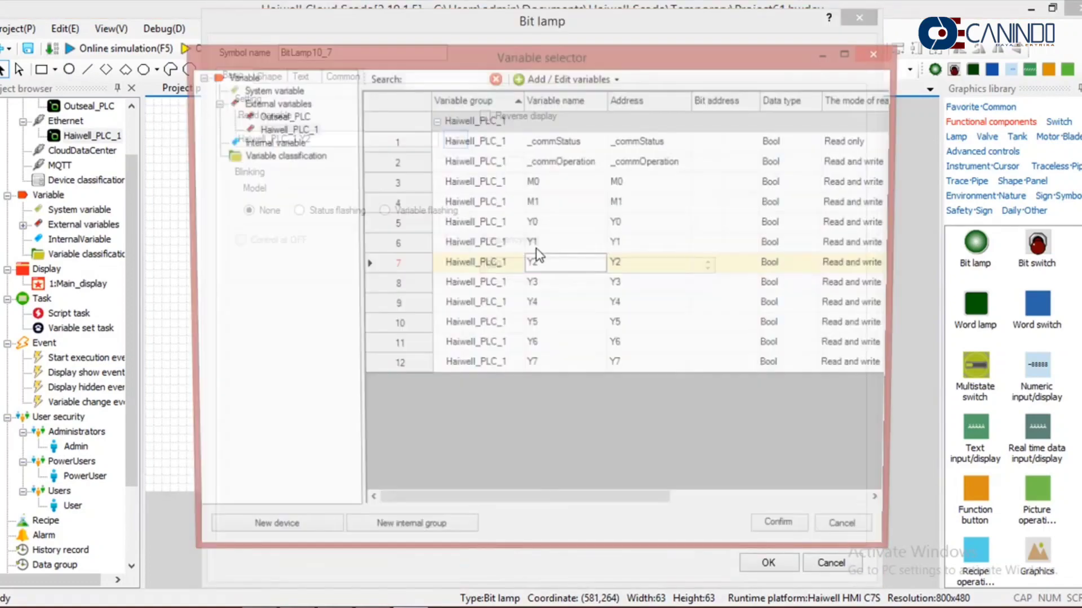
{"action": "double_click", "coordinate": [549, 324]}
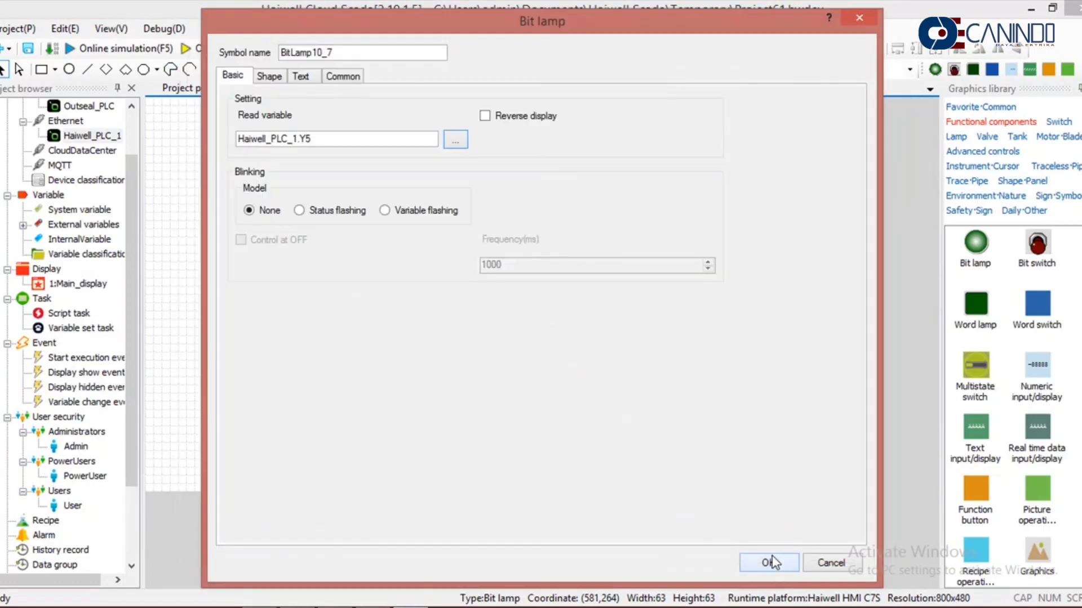
{"action": "left_click", "coordinate": [772, 556]}
Step: Assign Haiwell_PLC_1.Y6 as the read variable of the seventh bit lamp from the left
{"action": "left_click", "coordinate": [706, 357]}
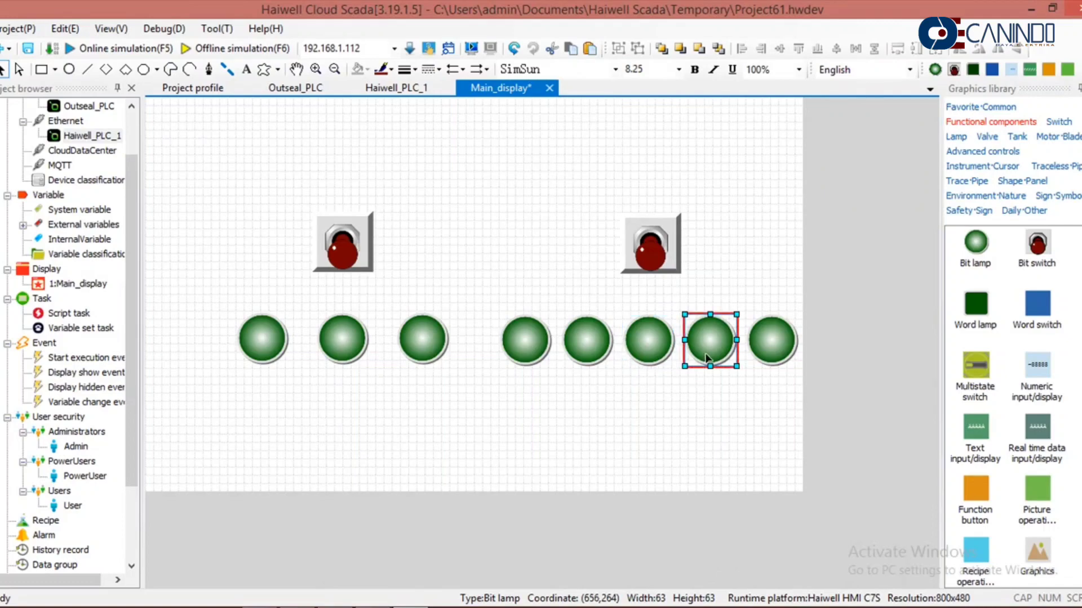
{"action": "double_click", "coordinate": [706, 356]}
{"action": "left_click", "coordinate": [455, 140]}
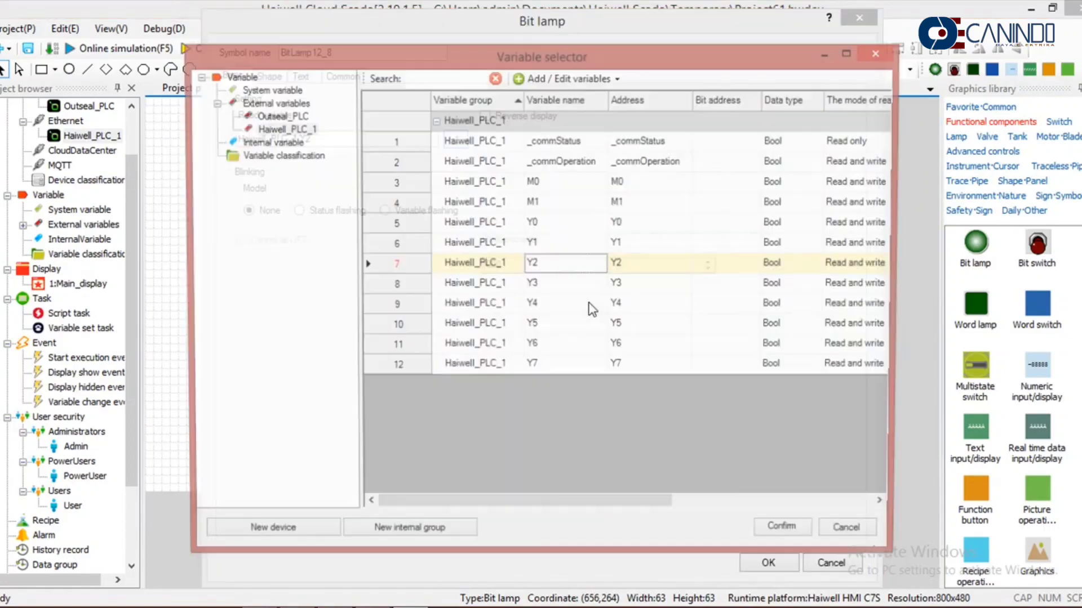
{"action": "double_click", "coordinate": [536, 345]}
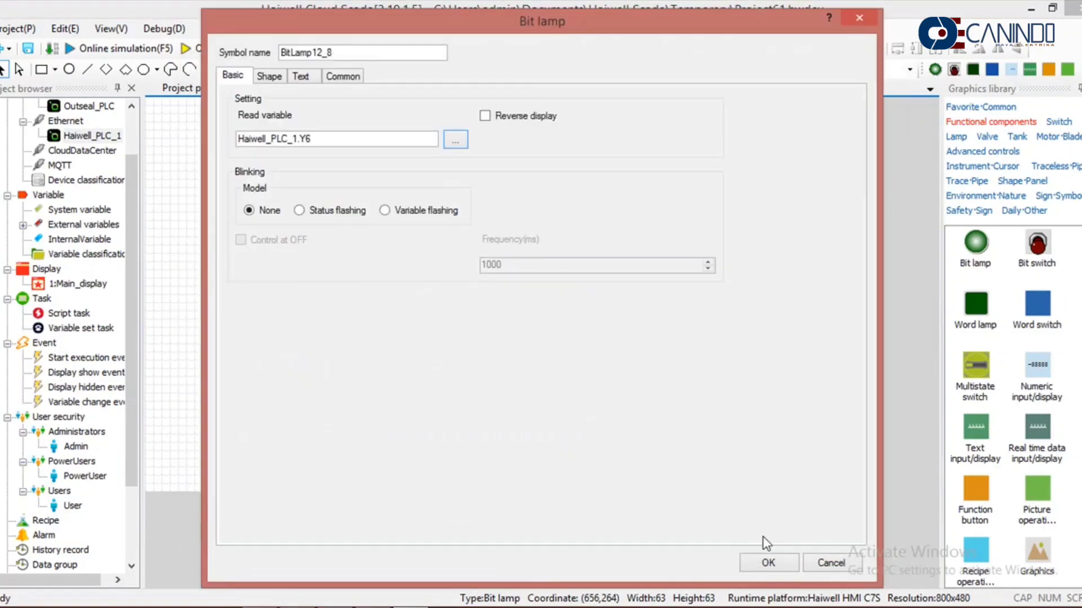
{"action": "left_click", "coordinate": [768, 562]}
Step: Assign Haiwell_PLC_1.Y7 as the read variable of the rightmost bit lamp
{"action": "left_click", "coordinate": [772, 341]}
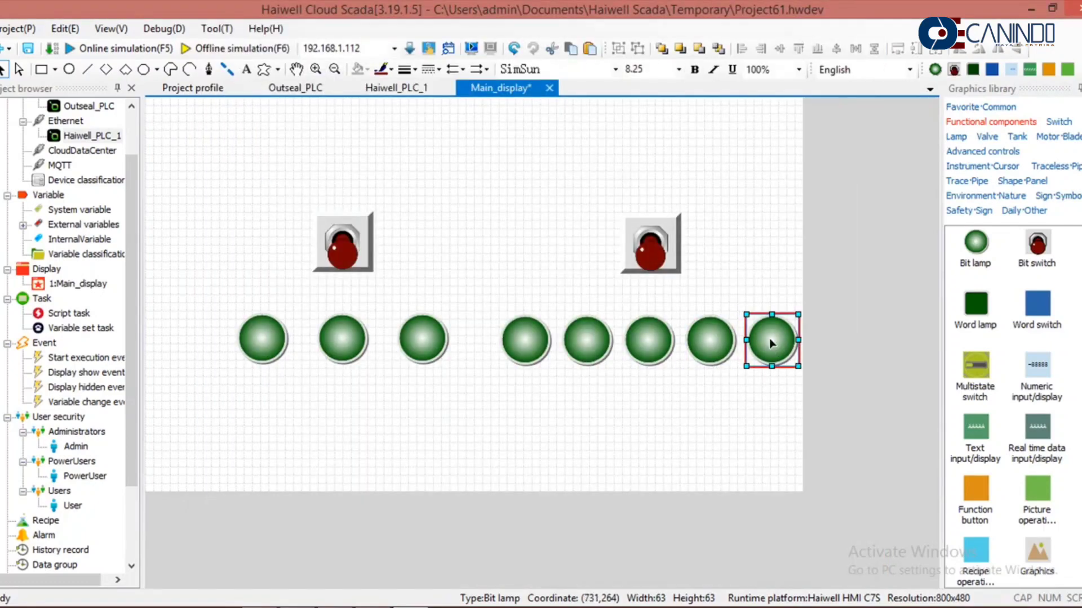
{"action": "double_click", "coordinate": [770, 341]}
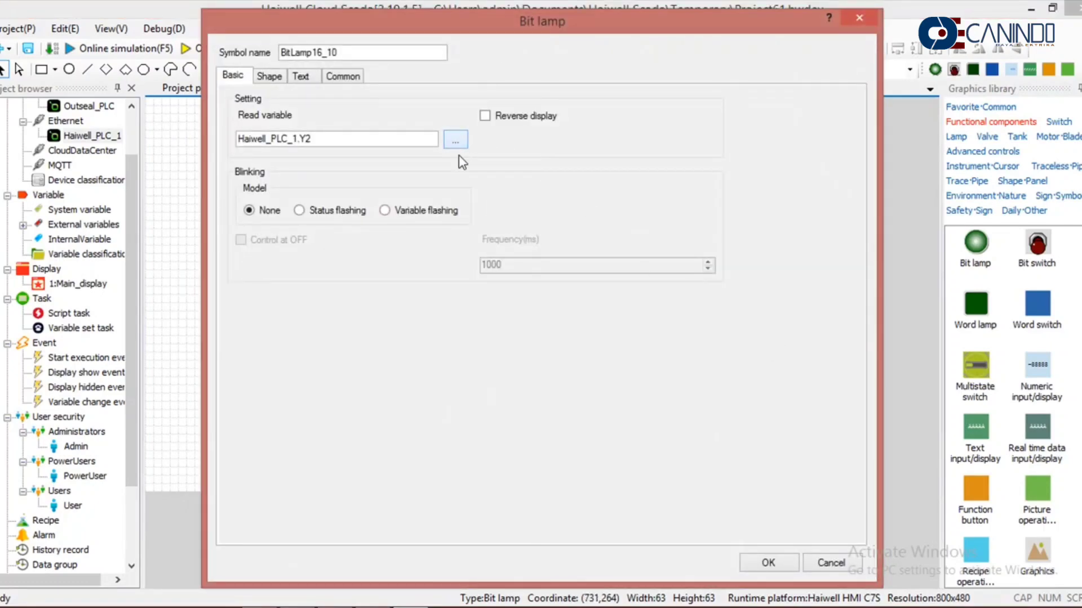
{"action": "left_click", "coordinate": [455, 140]}
{"action": "double_click", "coordinate": [552, 368]}
{"action": "left_click", "coordinate": [789, 565]}
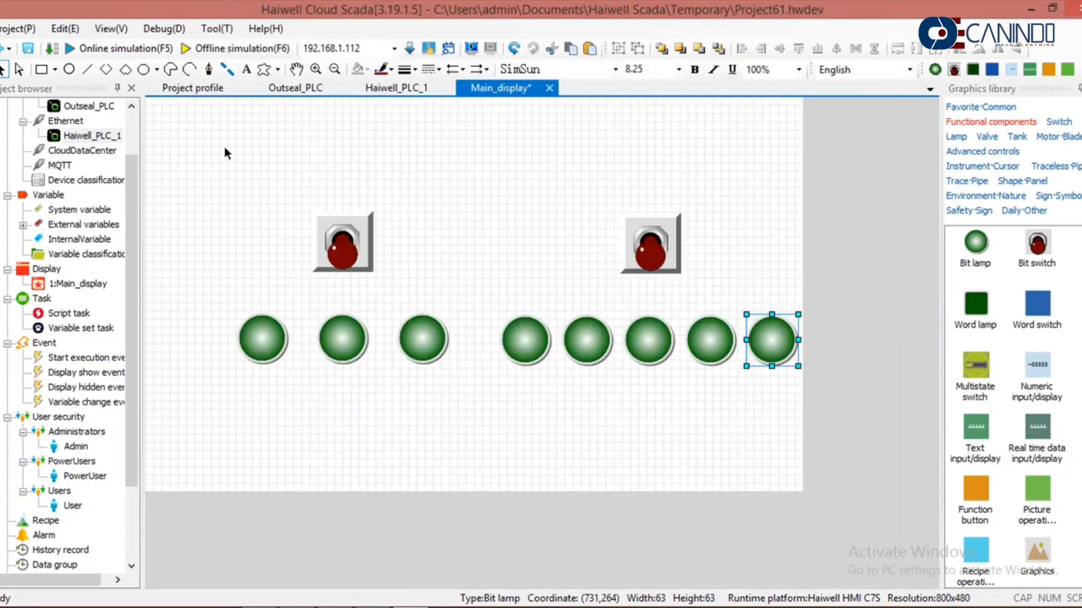
Step: Shift both switches and all eight bit lamps together to the left until the group is roughly centred on the display
{"action": "left_click_drag", "start_coordinate": [224, 147], "coordinate": [850, 427]}
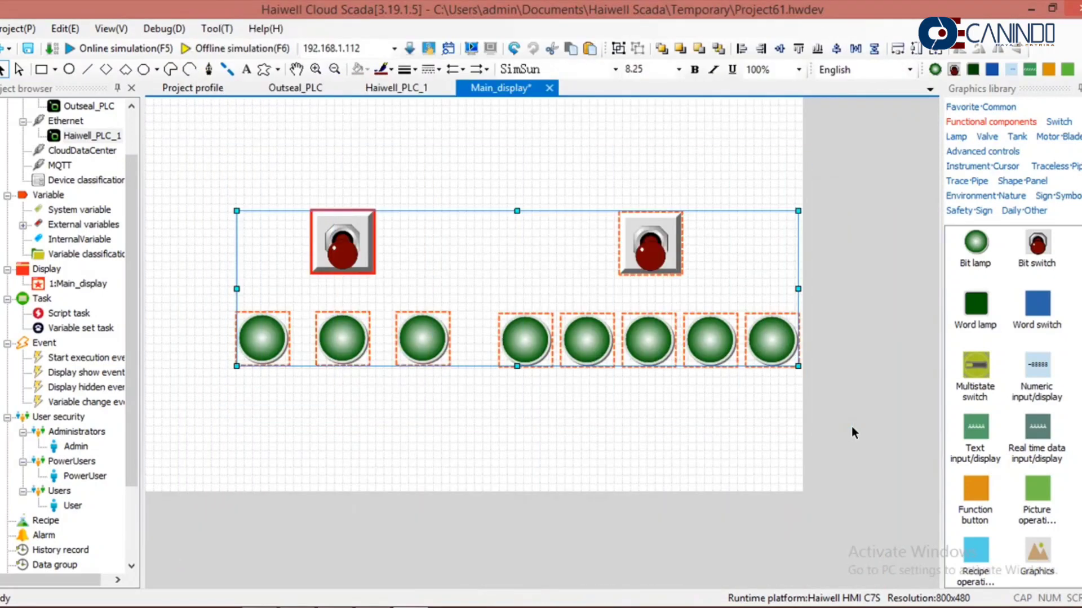
{"action": "key", "text": "Left"}
{"action": "key", "text": "Left"}
{"action": "key", "text": "Left"}
{"action": "key", "text": "Left"}
{"action": "key", "text": "Left"}
{"action": "key", "text": "Left"}
{"action": "key", "text": "Left"}
{"action": "key", "text": "Left"}
{"action": "key", "text": "Left"}
{"action": "key", "text": "Left"}
{"action": "key", "text": "Left"}
{"action": "key", "text": "Left"}
{"action": "key", "text": "Left"}
{"action": "key", "text": "Left"}
{"action": "key", "text": "Left"}
{"action": "key", "text": "Left"}
{"action": "key", "text": "Left"}
{"action": "key", "text": "Left"}
{"action": "key", "text": "Left"}
{"action": "key", "text": "Left"}
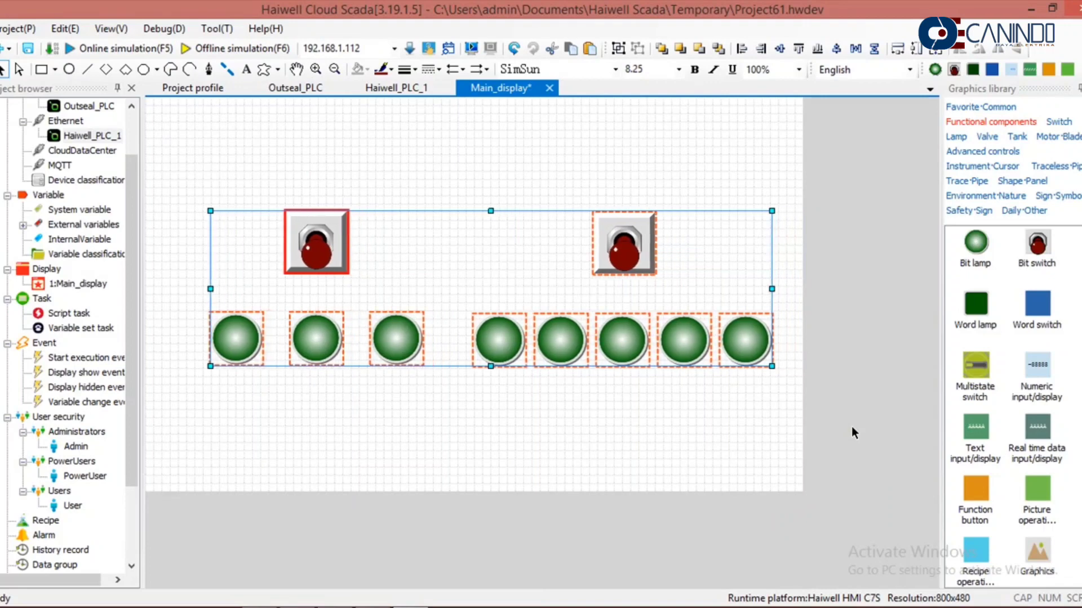
{"action": "key", "text": "Left"}
{"action": "key", "text": "Left"}
{"action": "key", "text": "Left"}
{"action": "key", "text": "Left"}
{"action": "key", "text": "Left"}
{"action": "key", "text": "Left"}
{"action": "key", "text": "Left"}
{"action": "key", "text": "Left"}
{"action": "key", "text": "Left"}
{"action": "key", "text": "Left"}
{"action": "key", "text": "Left"}
{"action": "key", "text": "Left"}
{"action": "key", "text": "Left"}
{"action": "key", "text": "Left"}
{"action": "key", "text": "Left"}
{"action": "key", "text": "Left"}
{"action": "key", "text": "Left"}
{"action": "key", "text": "Left"}
{"action": "key", "text": "Left"}
{"action": "key", "text": "Left"}
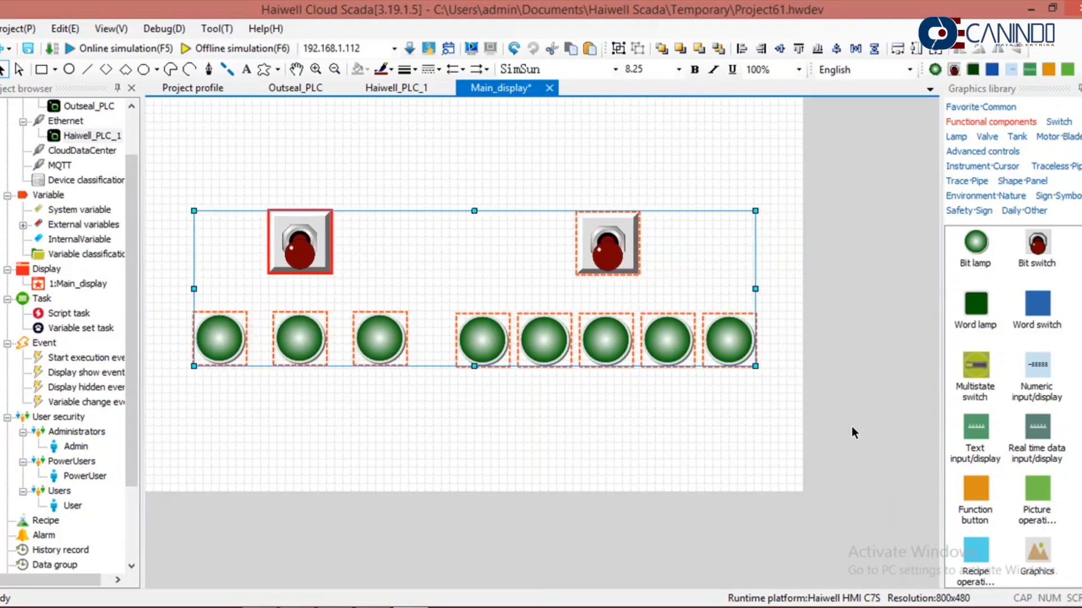
{"action": "key", "text": "Left"}
{"action": "key", "text": "Left"}
{"action": "key", "text": "Left"}
{"action": "key", "text": "Left"}
{"action": "key", "text": "Left"}
{"action": "key", "text": "Left"}
{"action": "key", "text": "Left"}
{"action": "key", "text": "Left"}
{"action": "key", "text": "Left"}
{"action": "key", "text": "Left"}
{"action": "key", "text": "Left"}
{"action": "key", "text": "Left"}
{"action": "key", "text": "Left"}
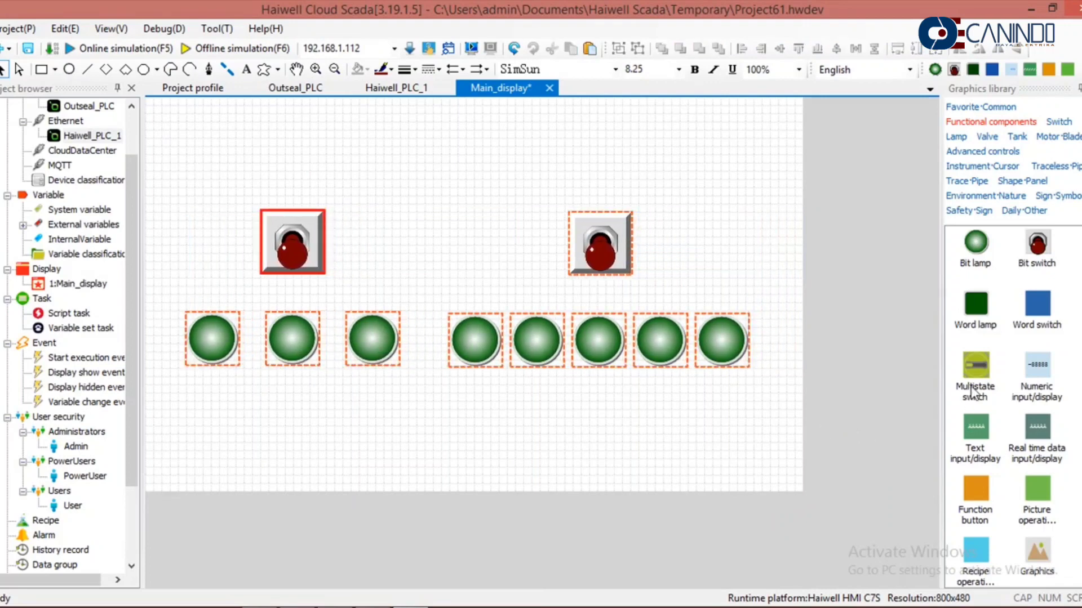
{"action": "key", "text": "Escape"}
Step: Add a Text element to the display at about (318, 80), above and between the two switches
{"action": "scroll", "coordinate": [992, 366], "scroll_direction": "down", "scroll_amount": 3}
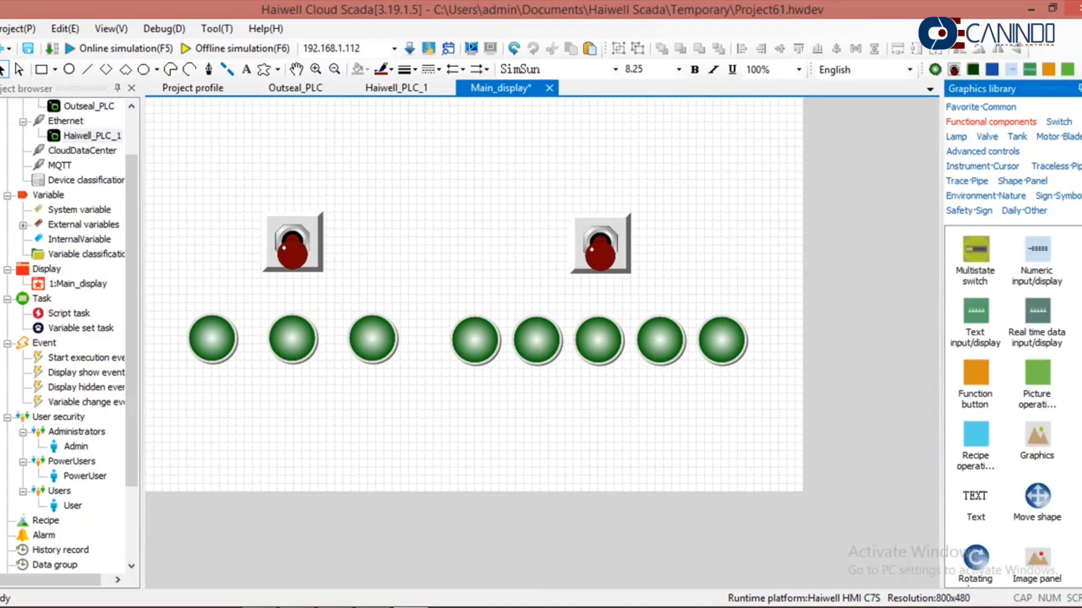
{"action": "left_click_drag", "start_coordinate": [976, 491], "coordinate": [526, 244]}
{"action": "left_click_drag", "start_coordinate": [606, 292], "coordinate": [428, 210]}
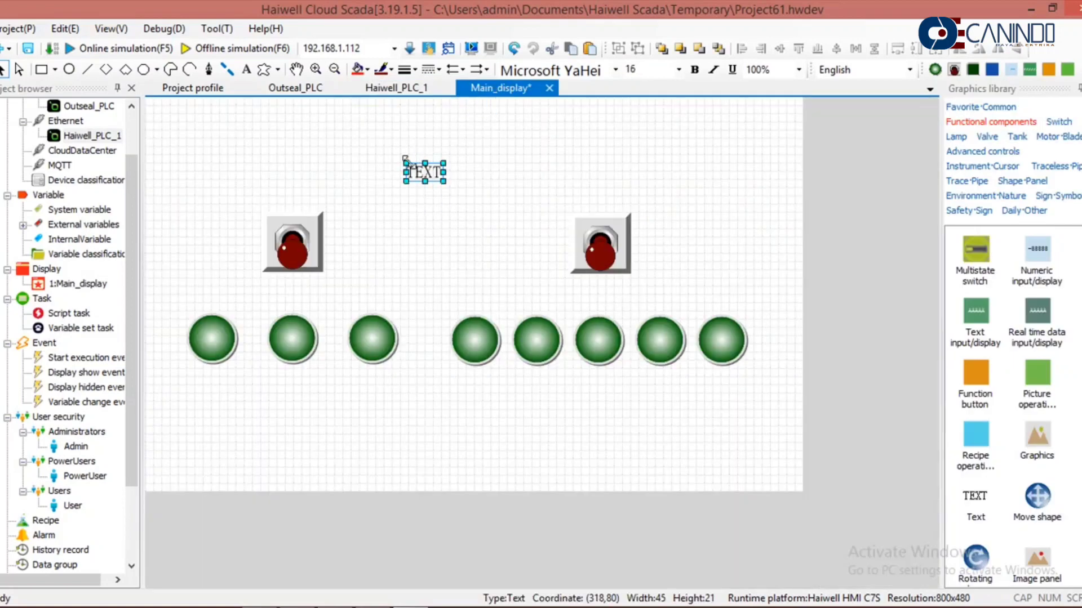
Step: Replace the Text element's default wording with "OUTSEAL WRITE HAIWELL PLC"
{"action": "double_click", "coordinate": [421, 175]}
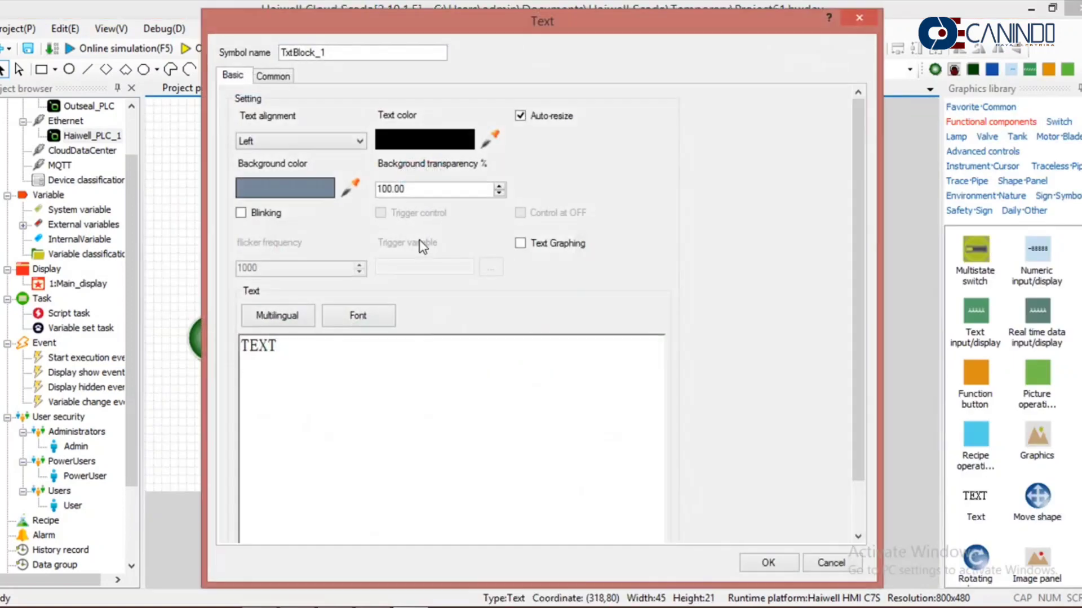
{"action": "left_click", "coordinate": [385, 351]}
{"action": "key", "text": "BackSpace"}
{"action": "key", "text": "BackSpace"}
{"action": "key", "text": "BackSpace"}
{"action": "key", "text": "BackSpace"}
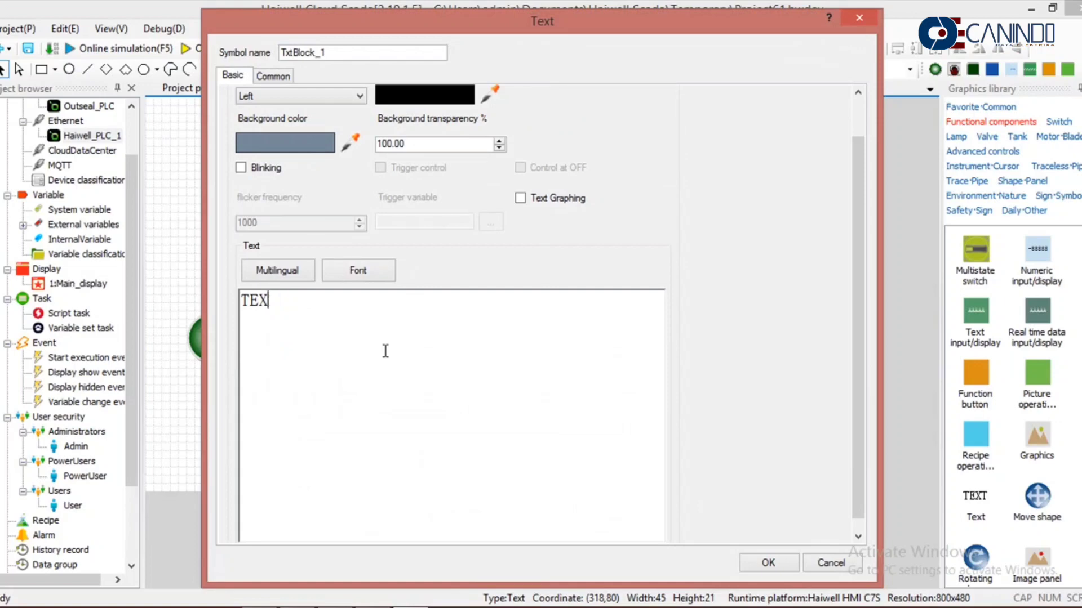
{"action": "type", "text": "OUTSEAL"}
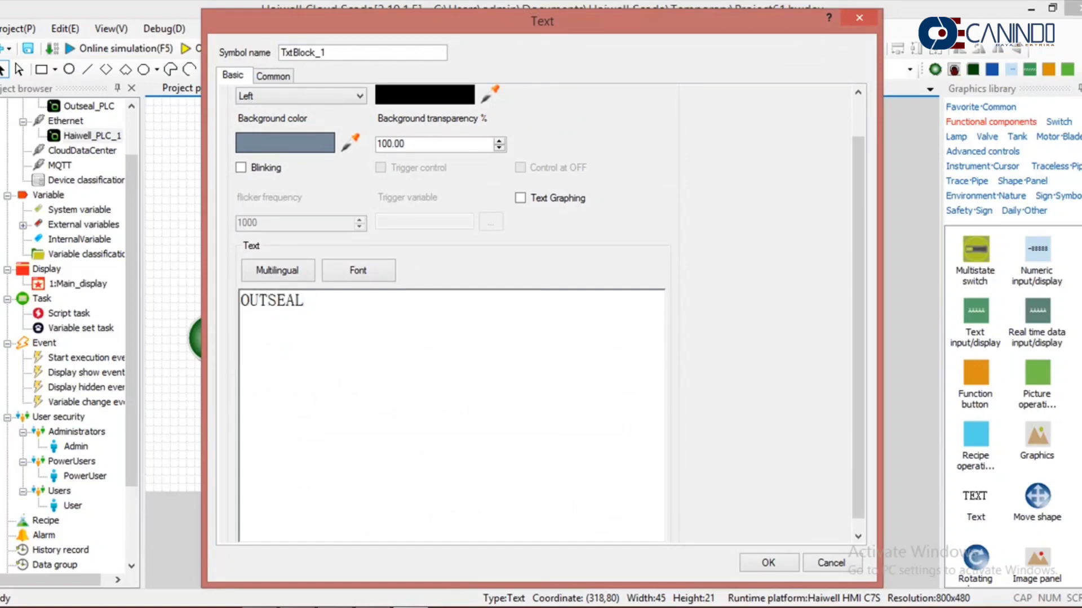
{"action": "type", "text": " WRITE HAIWEL"}
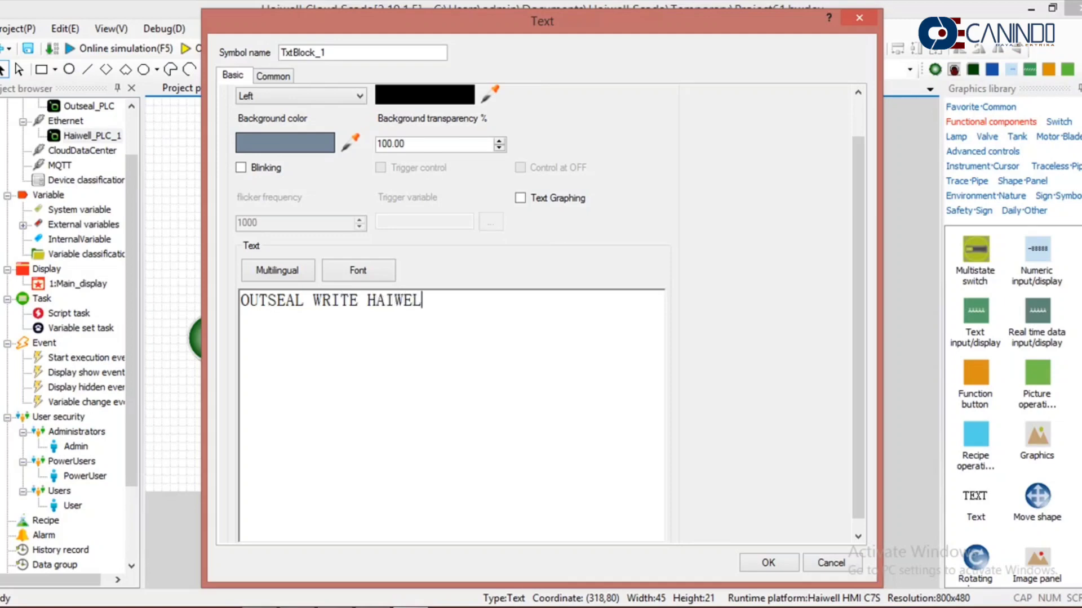
{"action": "type", "text": "L PLC"}
Step: Set the font size of the "OUTSEAL WRITE HAIWELL PLC" text to 36 and apply the text settings
{"action": "left_click", "coordinate": [363, 272]}
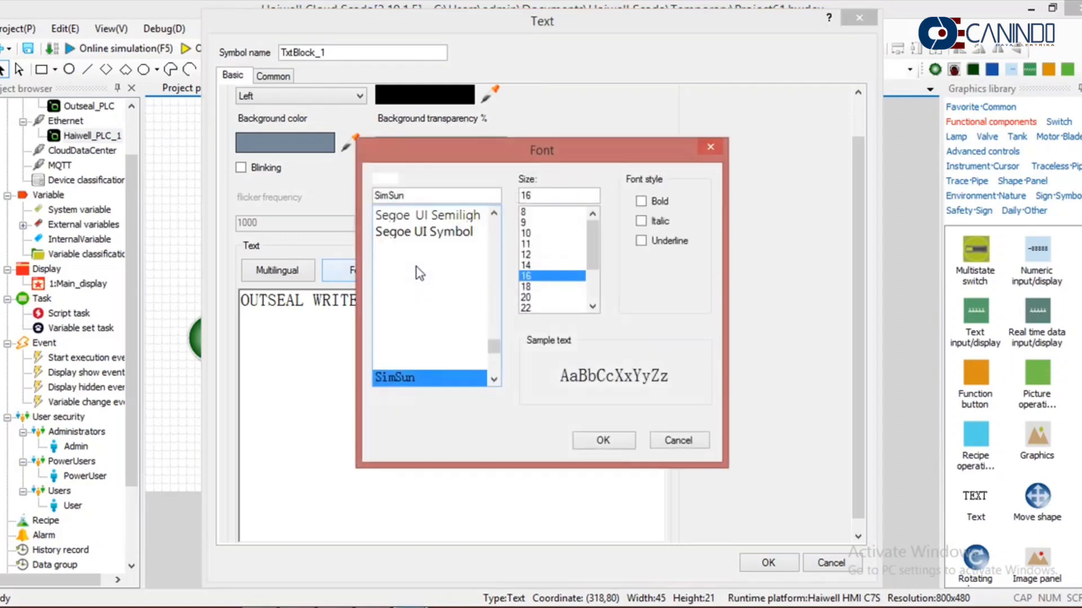
{"action": "scroll", "coordinate": [563, 259], "scroll_direction": "down", "scroll_amount": 2}
{"action": "left_click", "coordinate": [529, 297]}
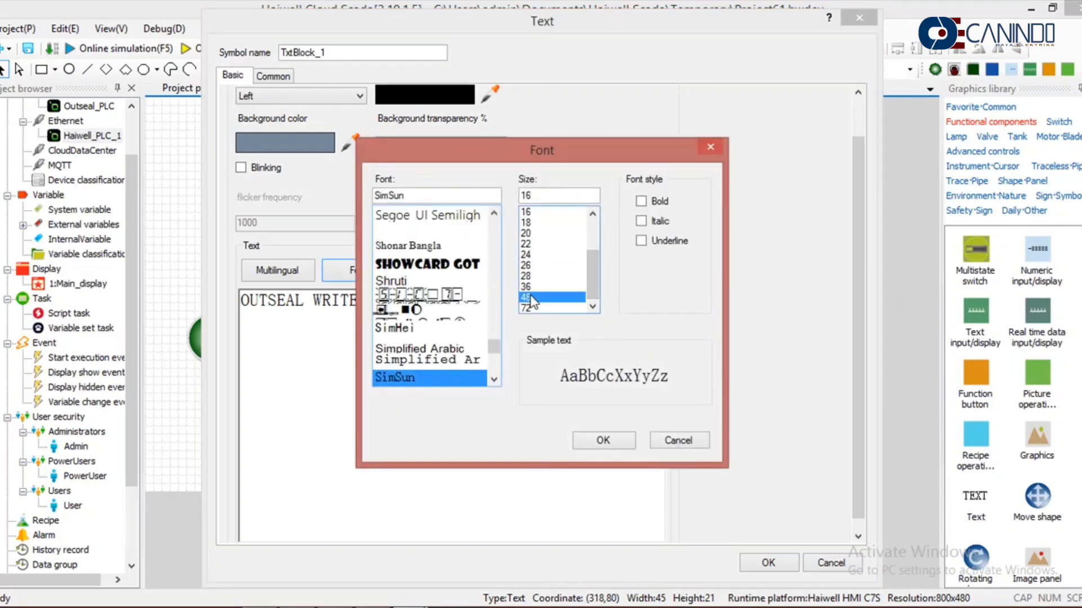
{"action": "left_click", "coordinate": [526, 286]}
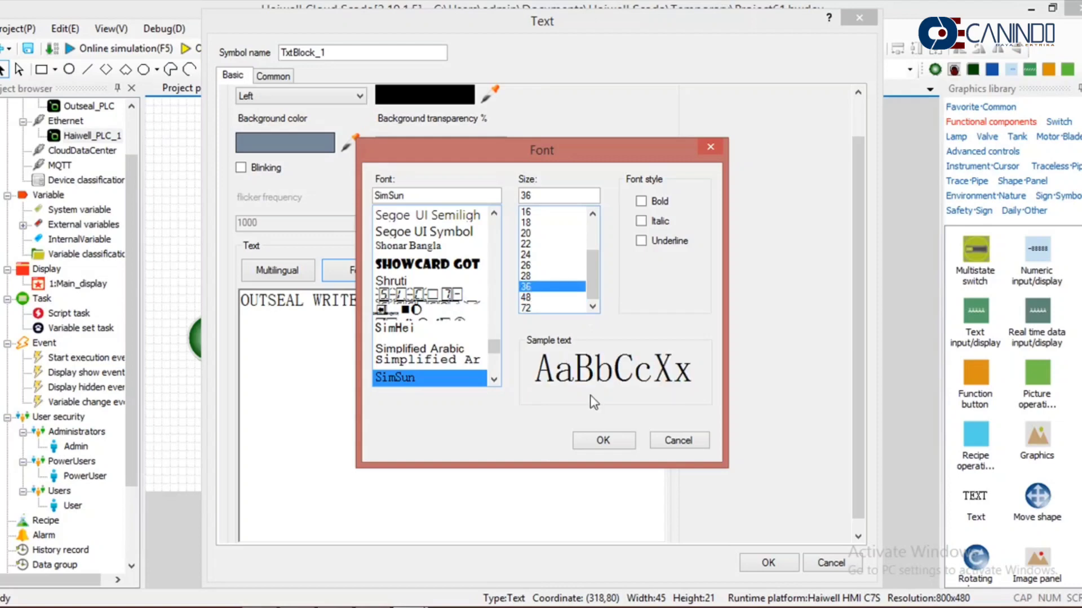
{"action": "left_click", "coordinate": [606, 439]}
{"action": "left_click", "coordinate": [783, 562]}
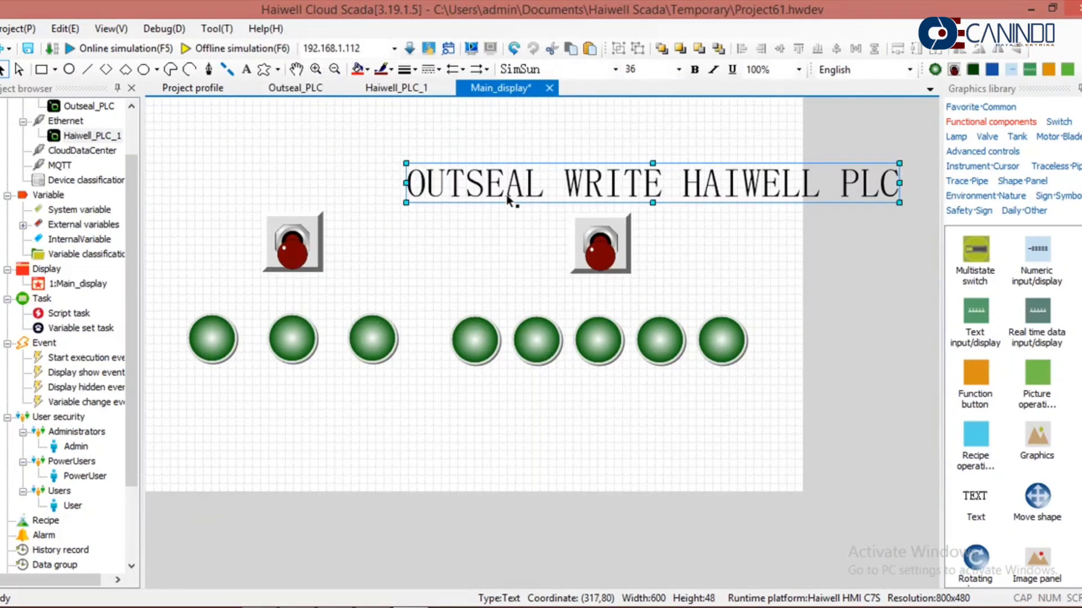
Step: Move the "OUTSEAL WRITE HAIWELL PLC" title to the upper edge of the display, roughly centred above the two switches
{"action": "left_click_drag", "start_coordinate": [509, 198], "coordinate": [322, 148]}
{"action": "key", "text": "Up"}
{"action": "key", "text": "Up"}
{"action": "key", "text": "Up"}
{"action": "key", "text": "Up"}
{"action": "key", "text": "Up"}
{"action": "key", "text": "Up"}
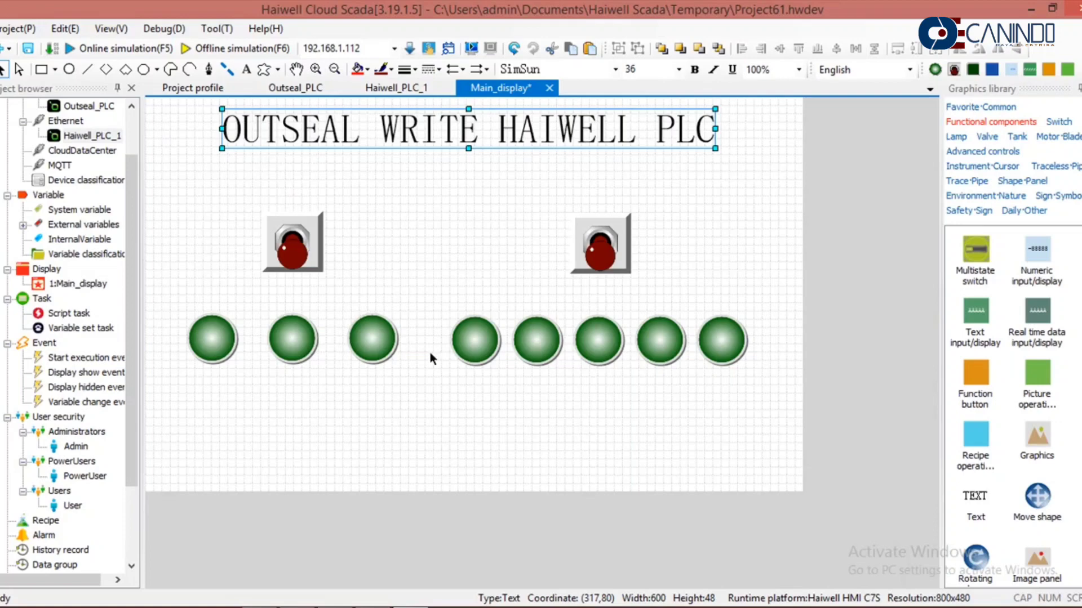
Step: Add a Text element reading "Outseal" and place it just above the left switch
{"action": "left_click_drag", "start_coordinate": [976, 507], "coordinate": [469, 263]}
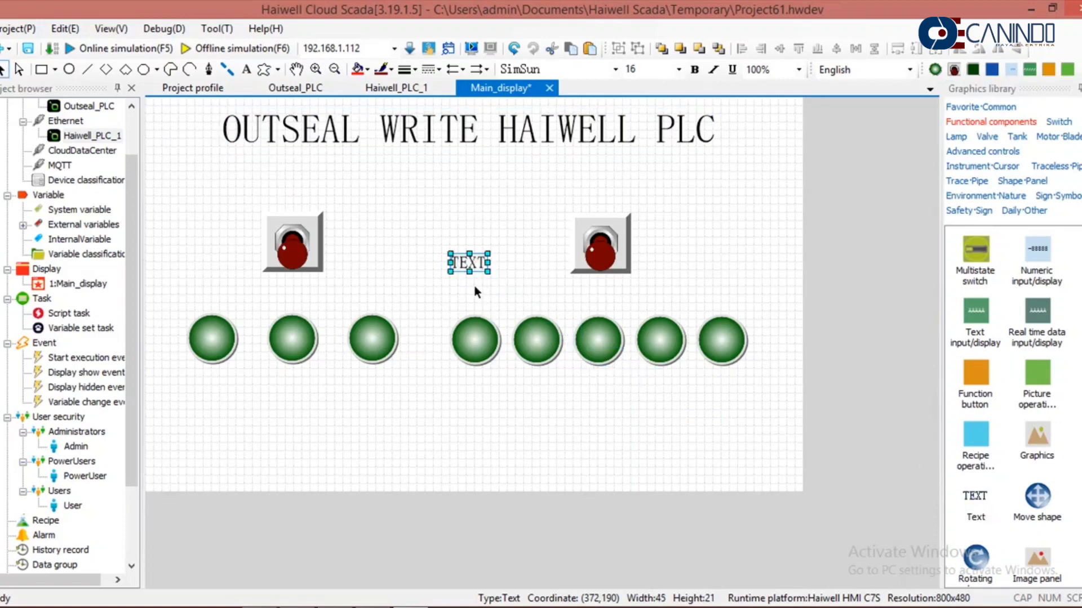
{"action": "double_click", "coordinate": [475, 268]}
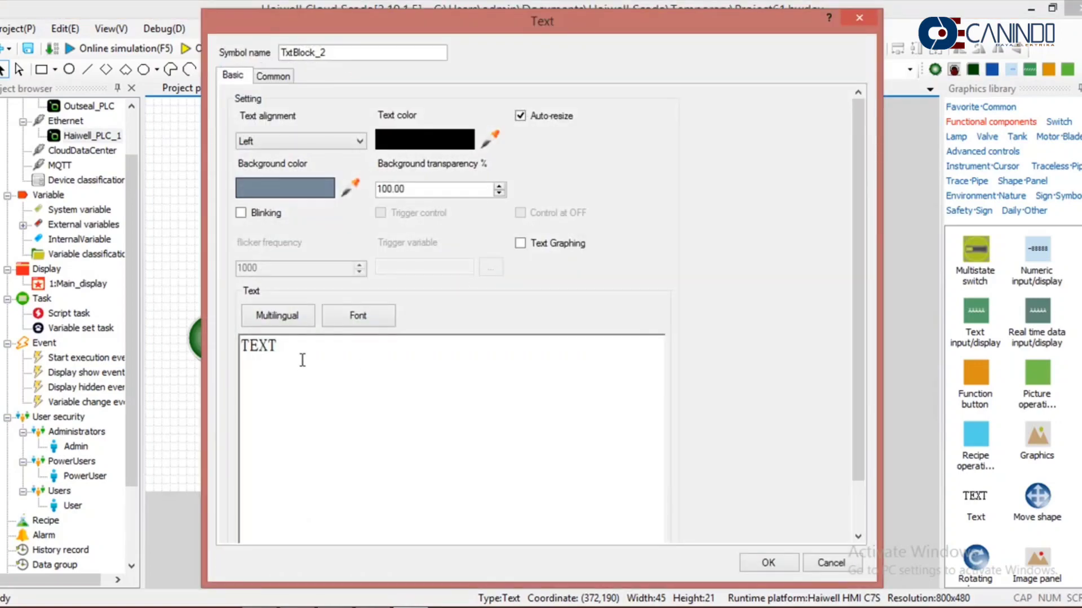
{"action": "left_click", "coordinate": [303, 361]}
{"action": "key", "text": "BackSpace"}
{"action": "key", "text": "BackSpace"}
{"action": "key", "text": "BackSpace"}
{"action": "key", "text": "BackSpace"}
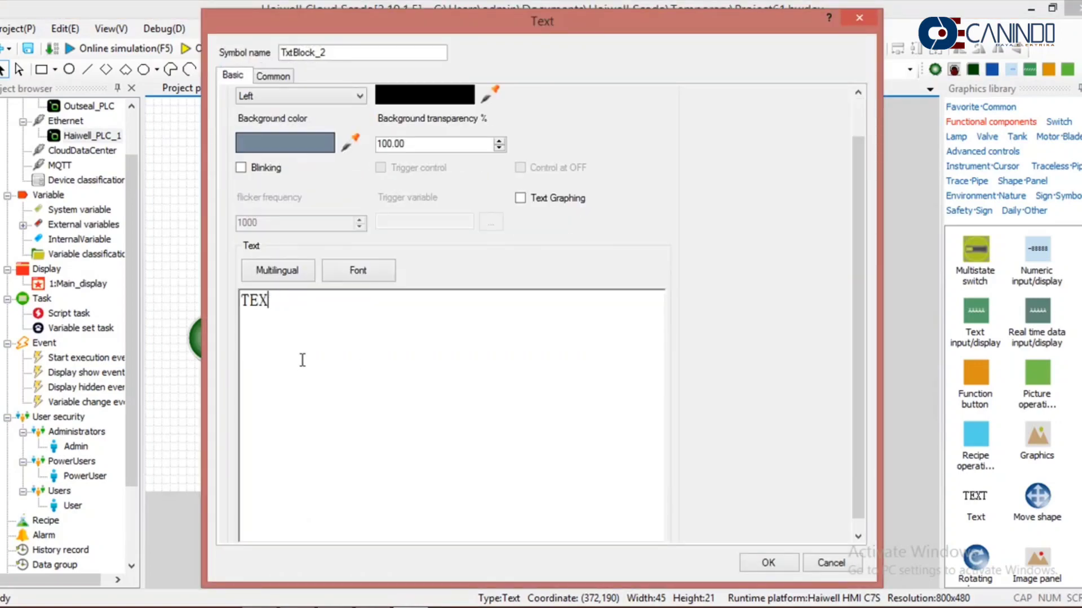
{"action": "type", "text": "Outseal"}
{"action": "left_click", "coordinate": [760, 562]}
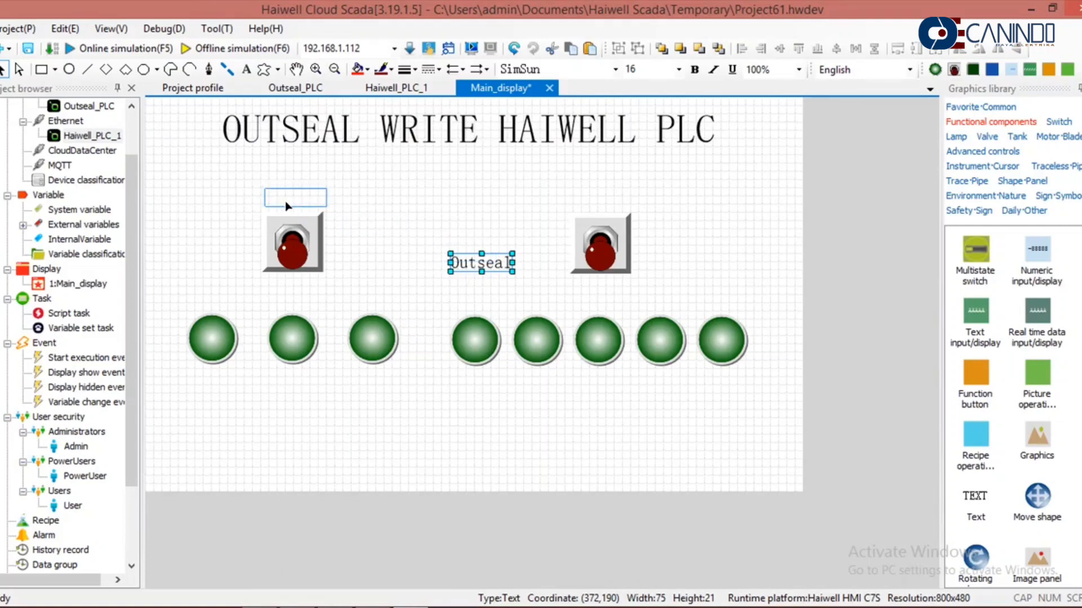
{"action": "left_click_drag", "start_coordinate": [287, 206], "coordinate": [288, 207]}
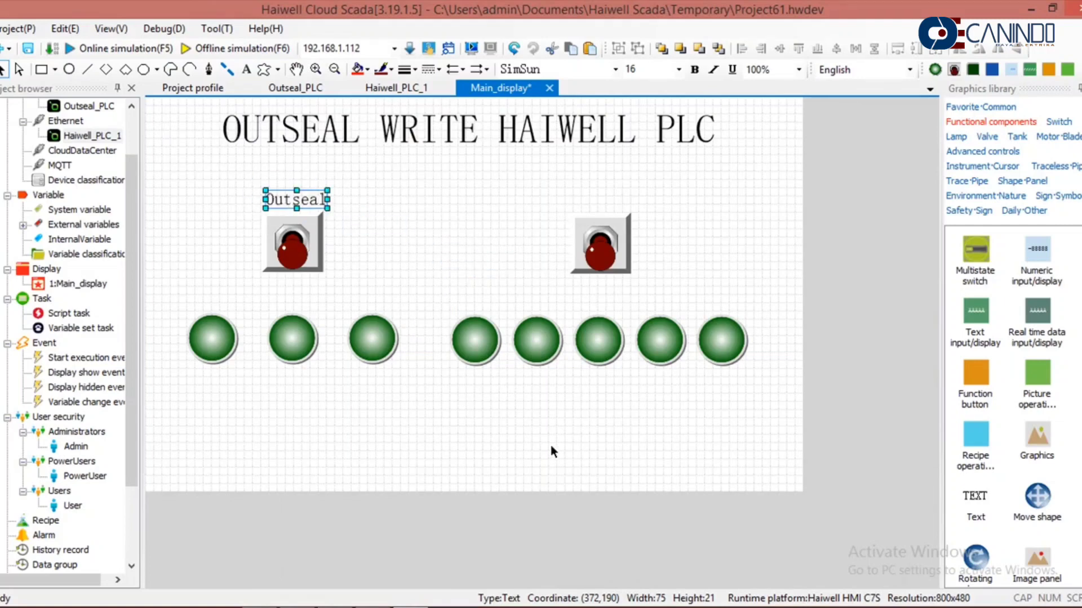
Step: Duplicate the "Outseal" label and place the copy just above the right switch
{"action": "key", "text": "ctrl+c"}
{"action": "key", "text": "ctrl+v"}
{"action": "left_click_drag", "start_coordinate": [324, 216], "coordinate": [615, 203]}
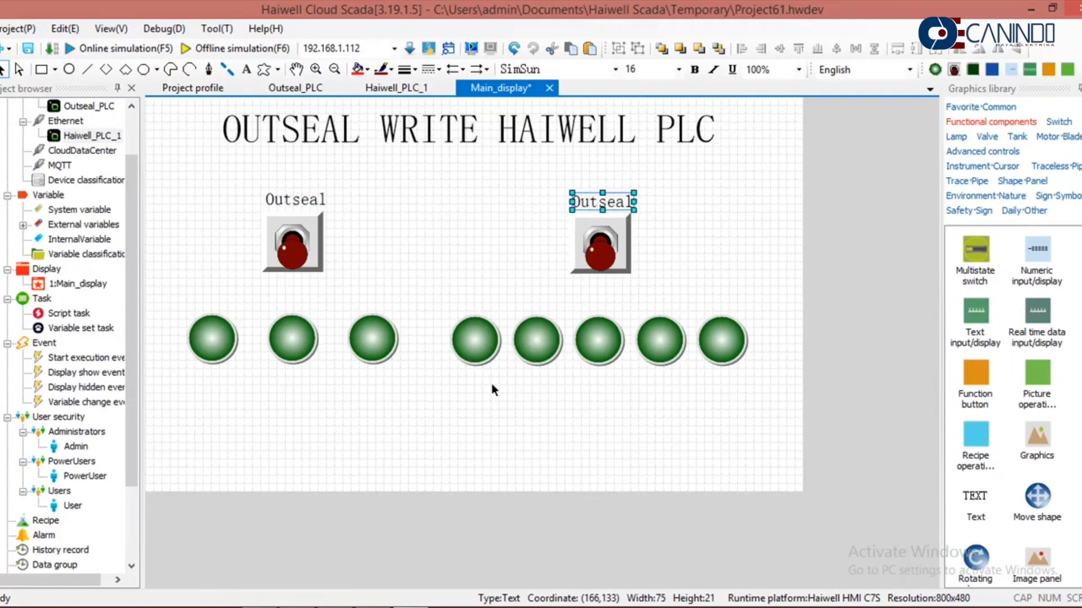
Step: Paste another "Outseal" label centred below the left three lamps and change its wording to "Haiwell"
{"action": "key", "text": "ctrl+v"}
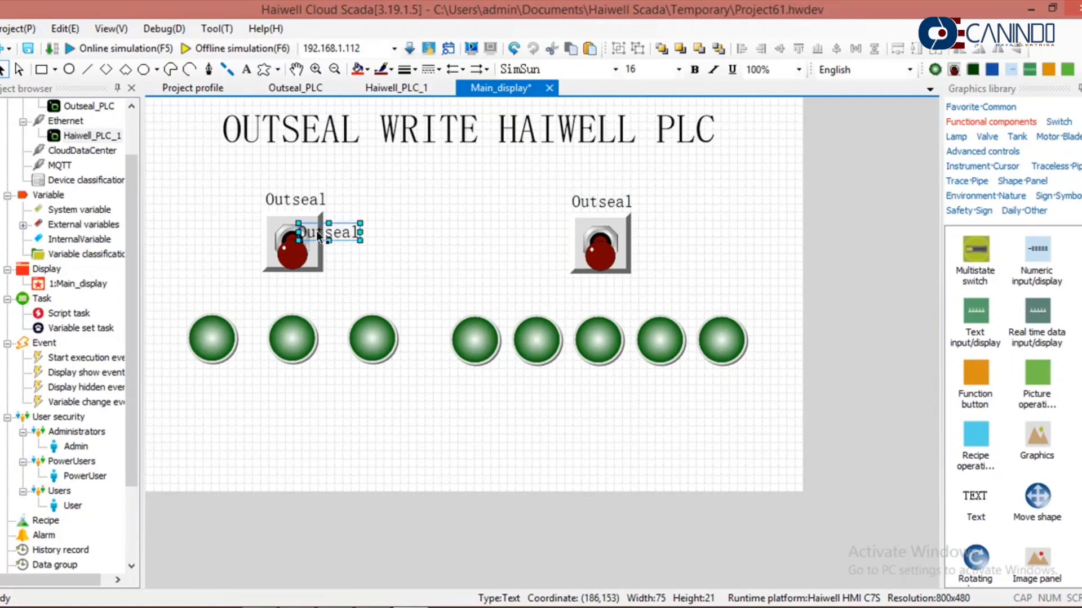
{"action": "left_click_drag", "start_coordinate": [346, 227], "coordinate": [299, 390]}
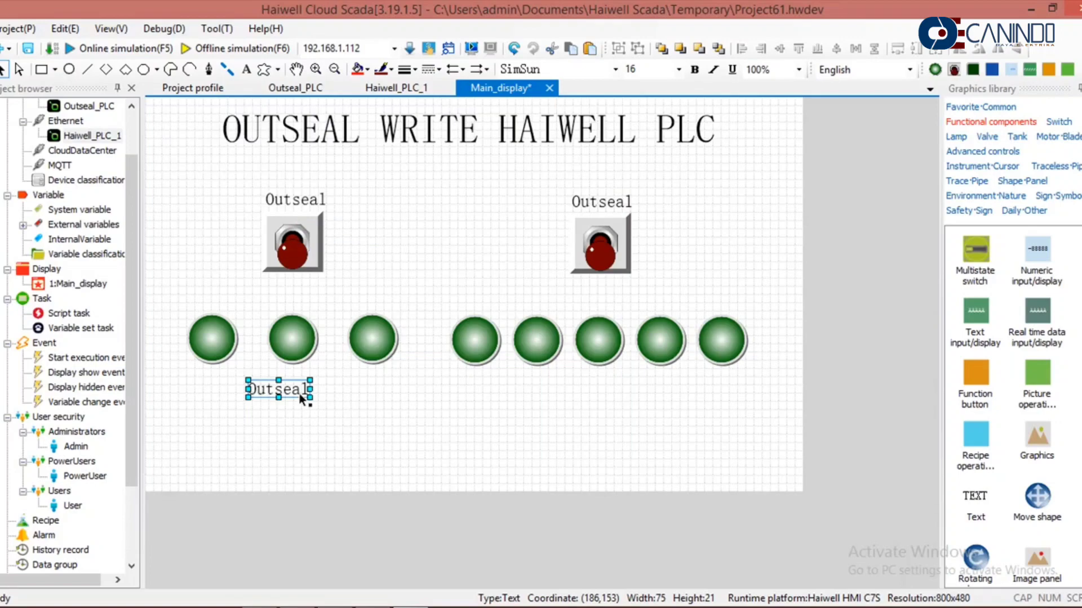
{"action": "double_click", "coordinate": [288, 390]}
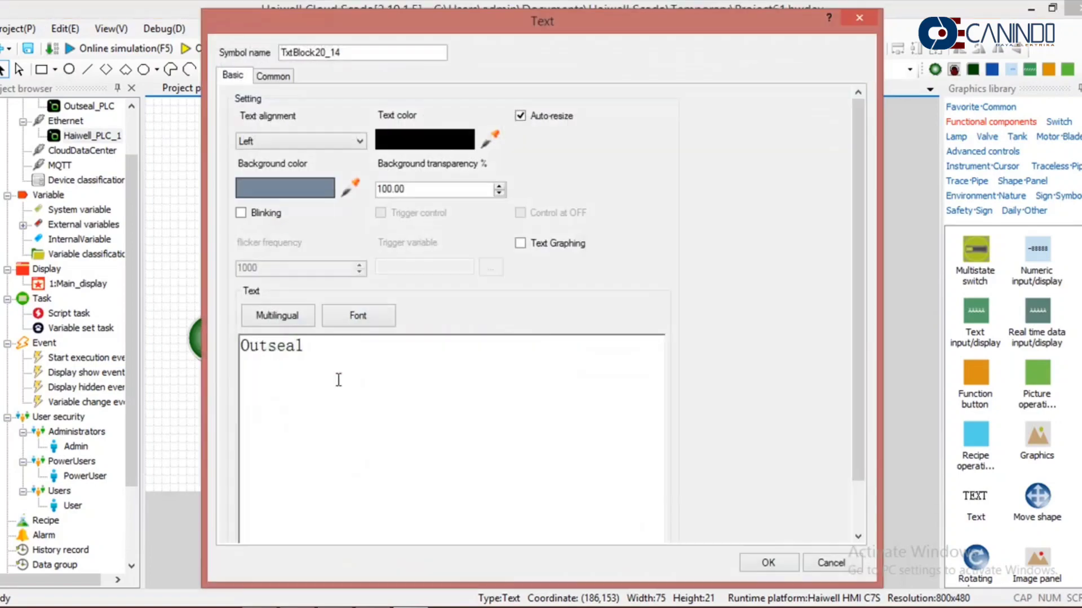
{"action": "left_click", "coordinate": [341, 372]}
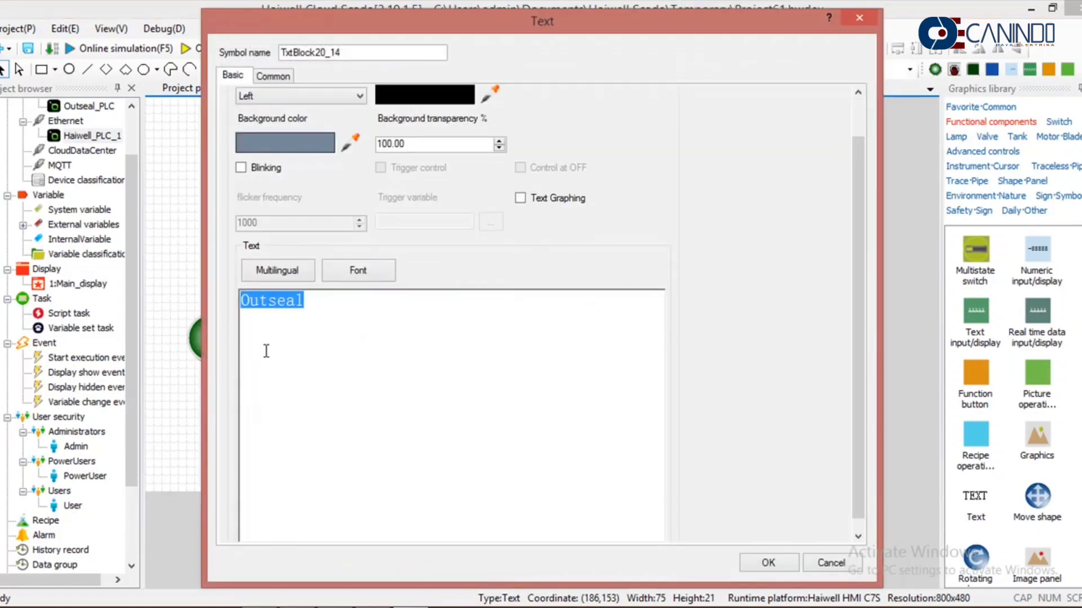
{"action": "type", "text": "Haiwel"}
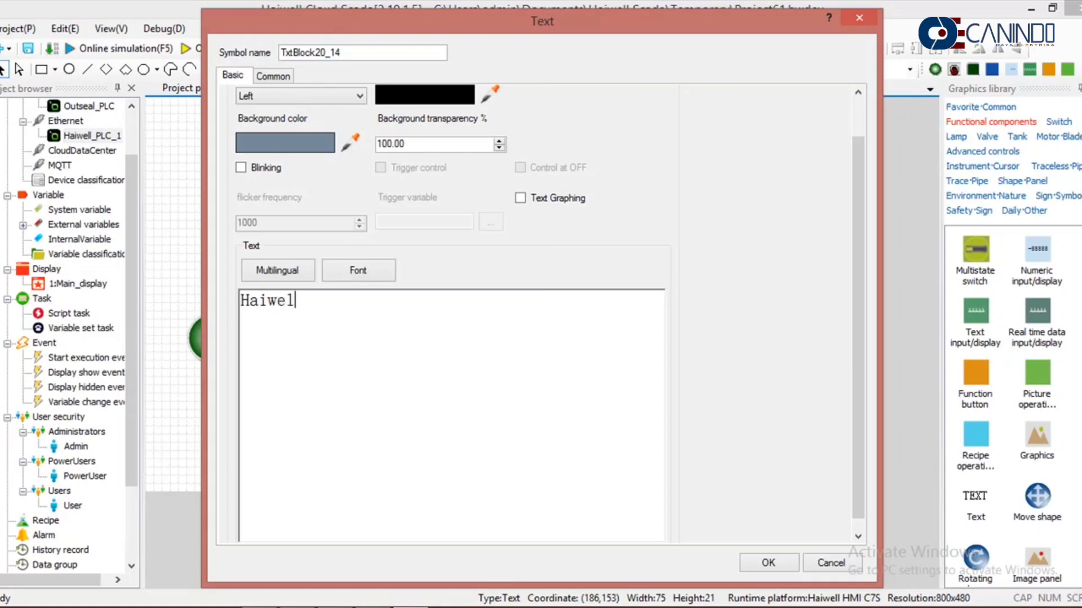
{"action": "type", "text": "l"}
{"action": "left_click", "coordinate": [778, 560]}
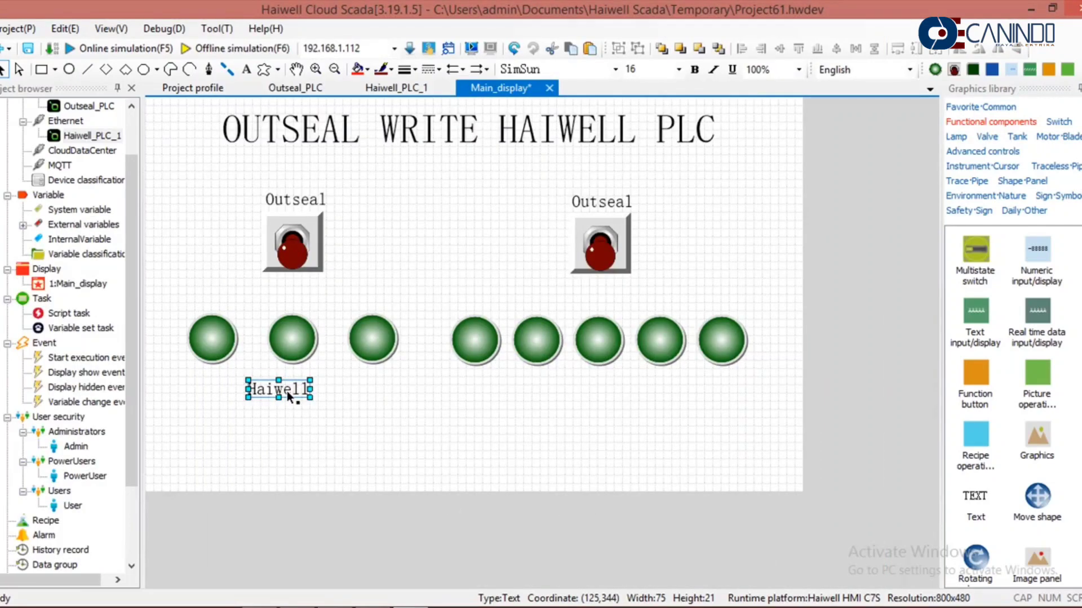
{"action": "left_click_drag", "start_coordinate": [287, 393], "coordinate": [297, 390]}
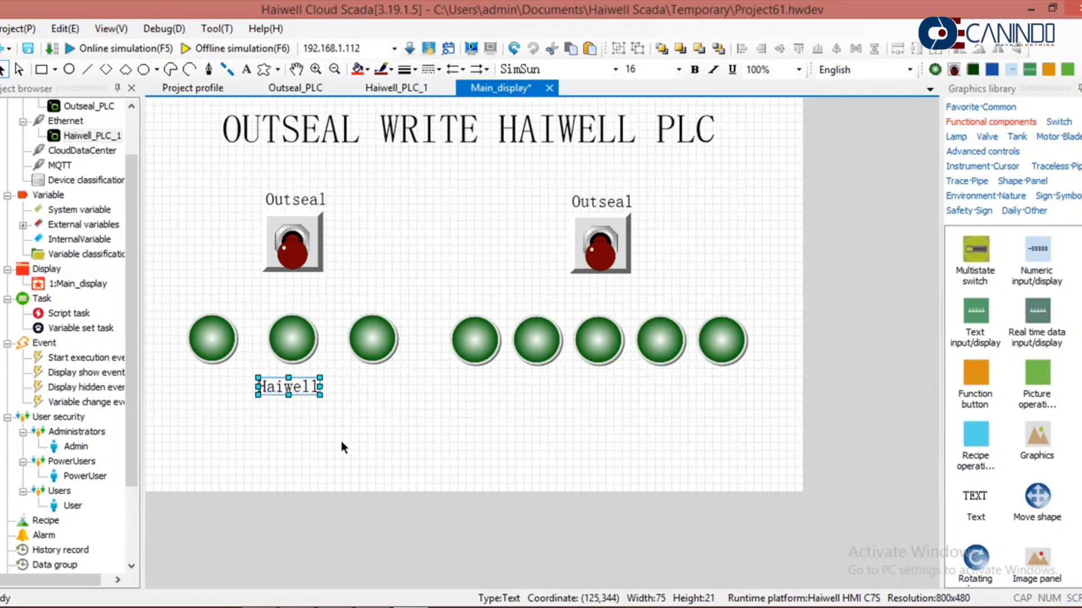
Step: Duplicate the "Haiwell" label and place the copy centred below the right group of five lamps
{"action": "key", "text": "ctrl+c"}
{"action": "key", "text": "ctrl+v"}
{"action": "left_click_drag", "start_coordinate": [305, 406], "coordinate": [596, 389]}
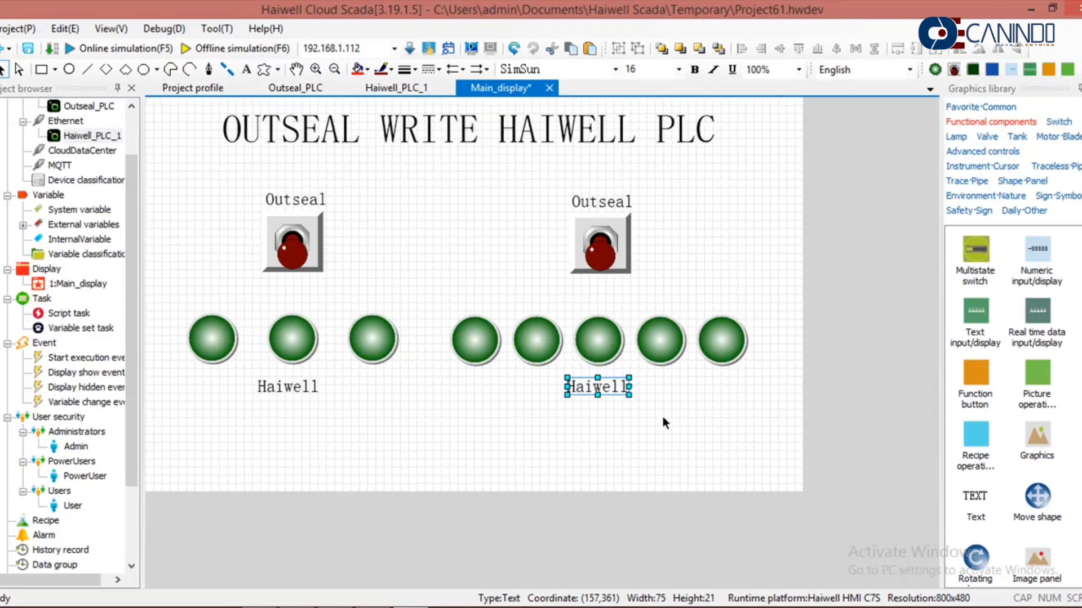
{"action": "left_click", "coordinate": [704, 438]}
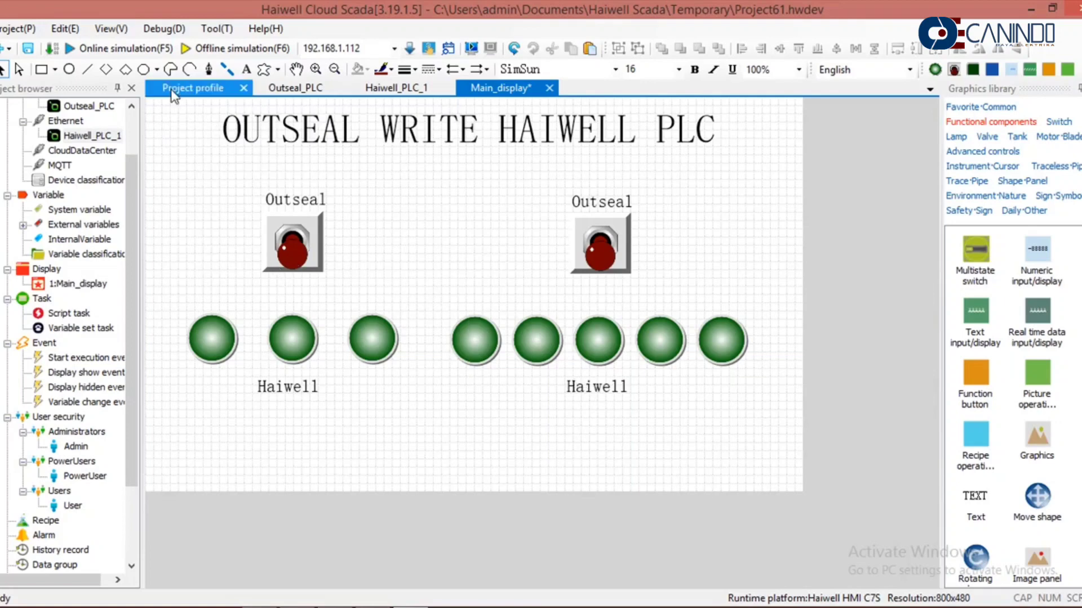
Step: Create a new task named Outseal_to_Haiwell in the project profile with the type Script task
{"action": "left_click", "coordinate": [217, 88]}
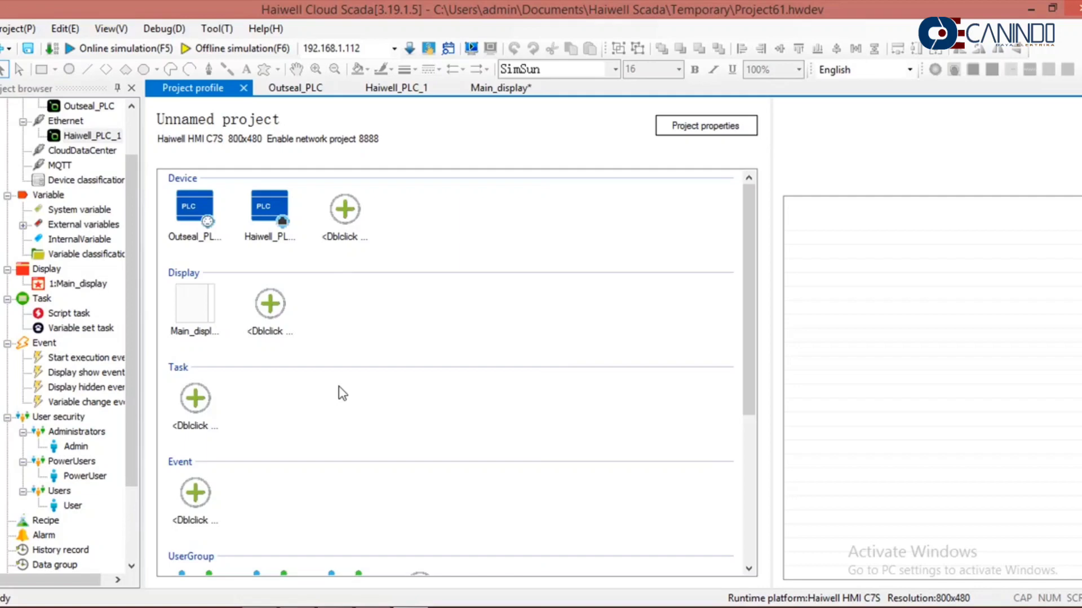
{"action": "left_click", "coordinate": [197, 402]}
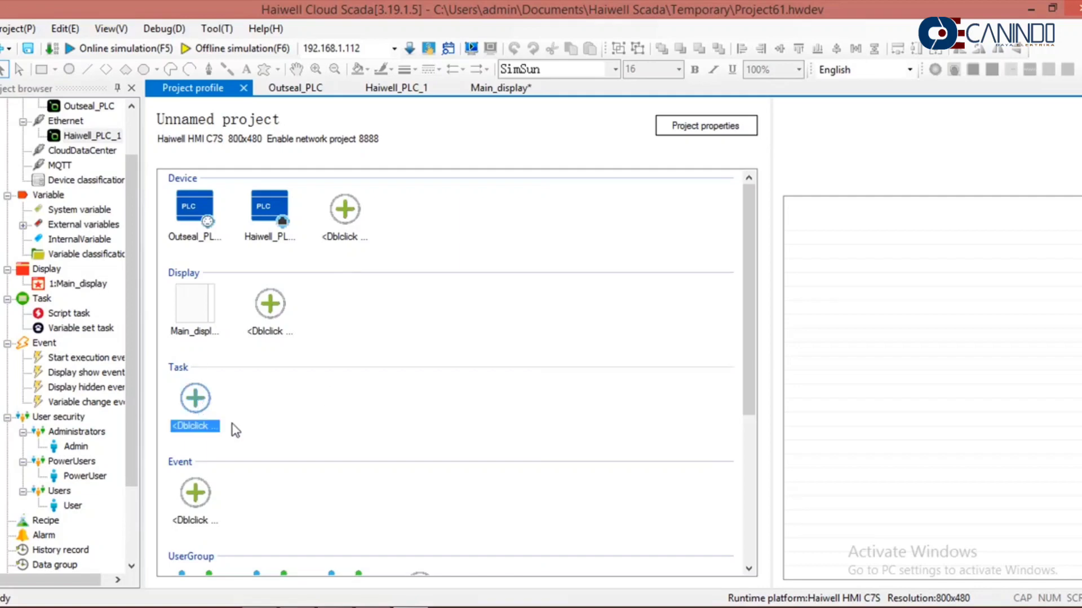
{"action": "double_click", "coordinate": [196, 400]}
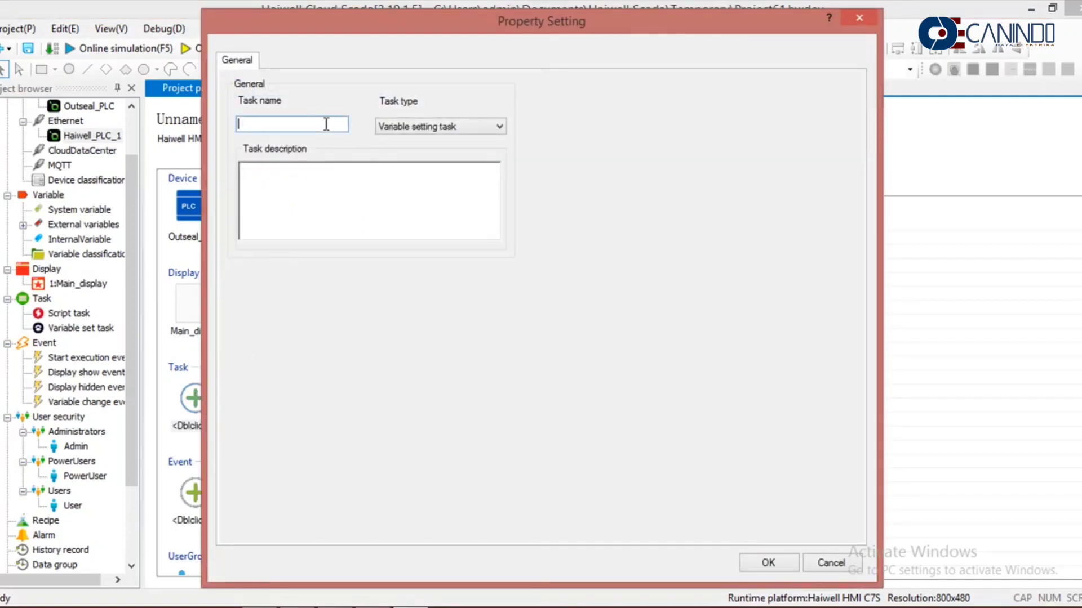
{"action": "type", "text": "Outseal_to_Hai"}
{"action": "type", "text": "well"}
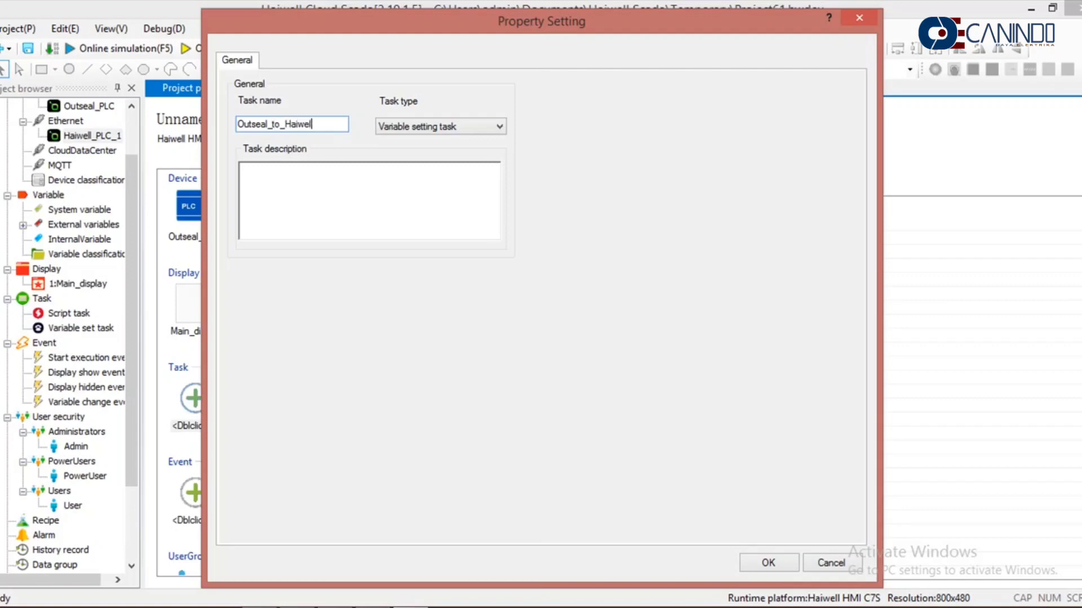
{"action": "left_click", "coordinate": [477, 127]}
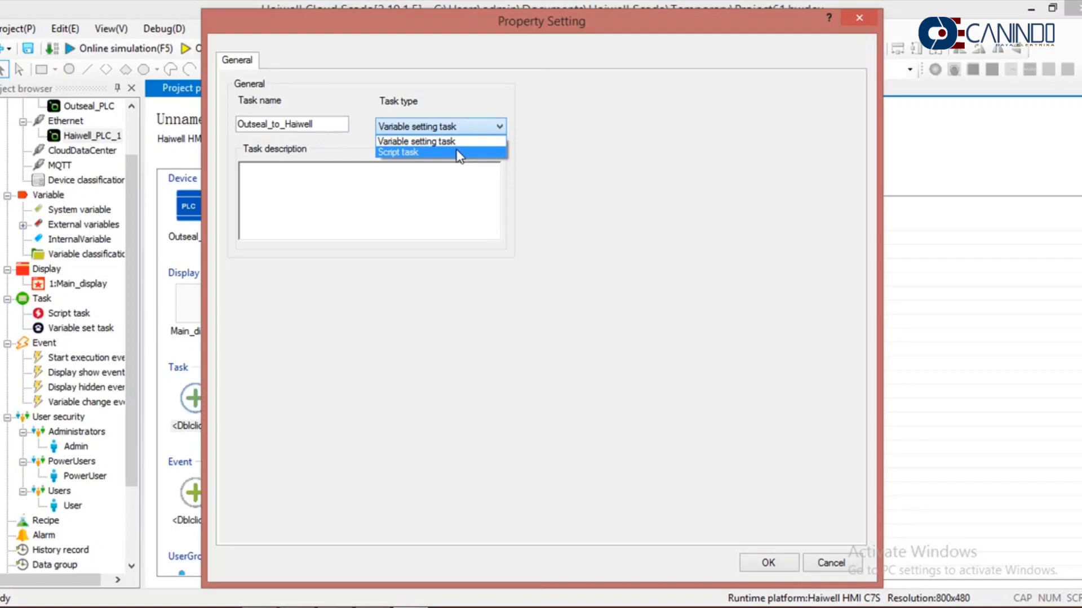
{"action": "left_click", "coordinate": [459, 153]}
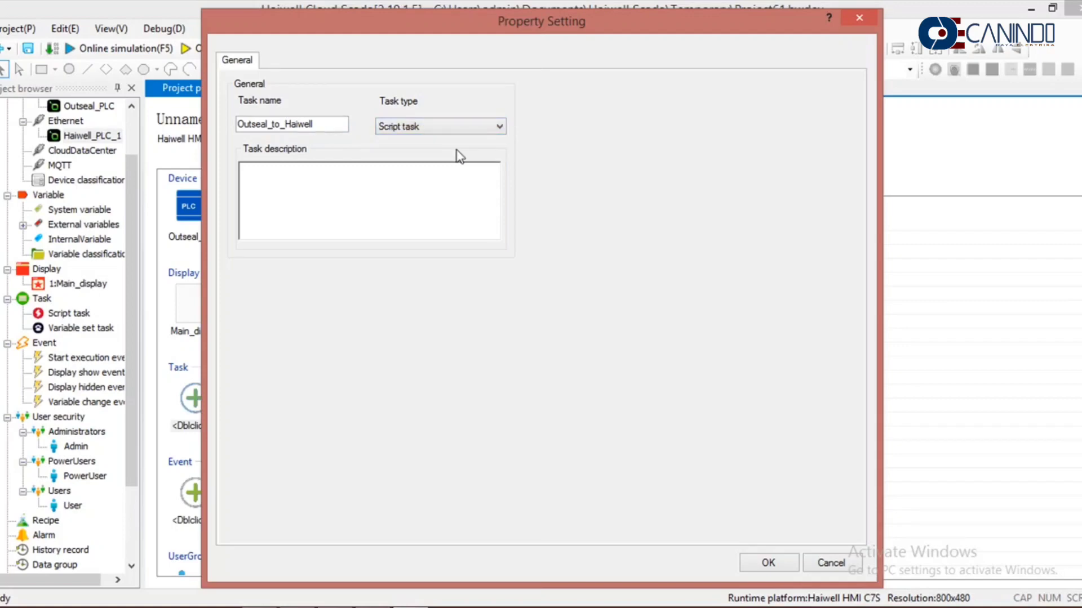
{"action": "left_click", "coordinate": [768, 562]}
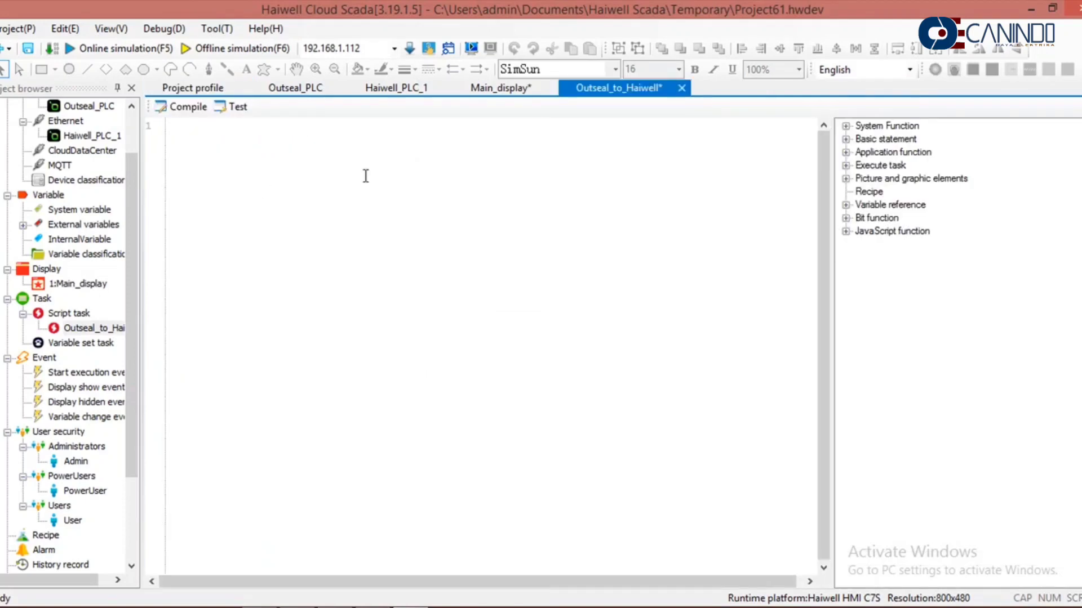
Step: Write the script statement $Haiwell_PLC_1.M0=$Outseal_PLC.S1 using the external variable references
{"action": "left_click", "coordinate": [845, 205]}
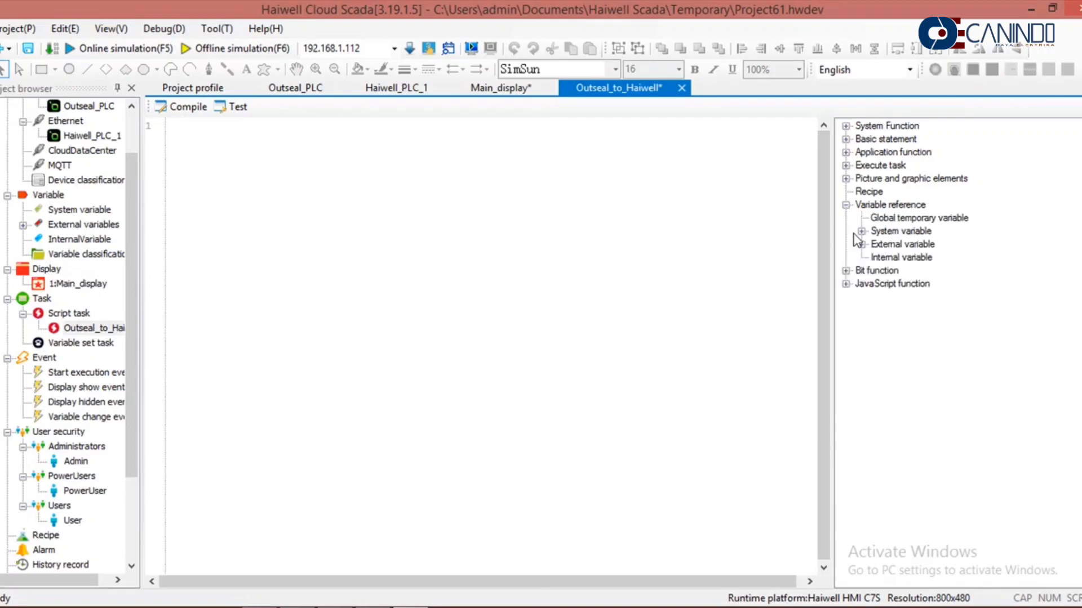
{"action": "left_click", "coordinate": [861, 245]}
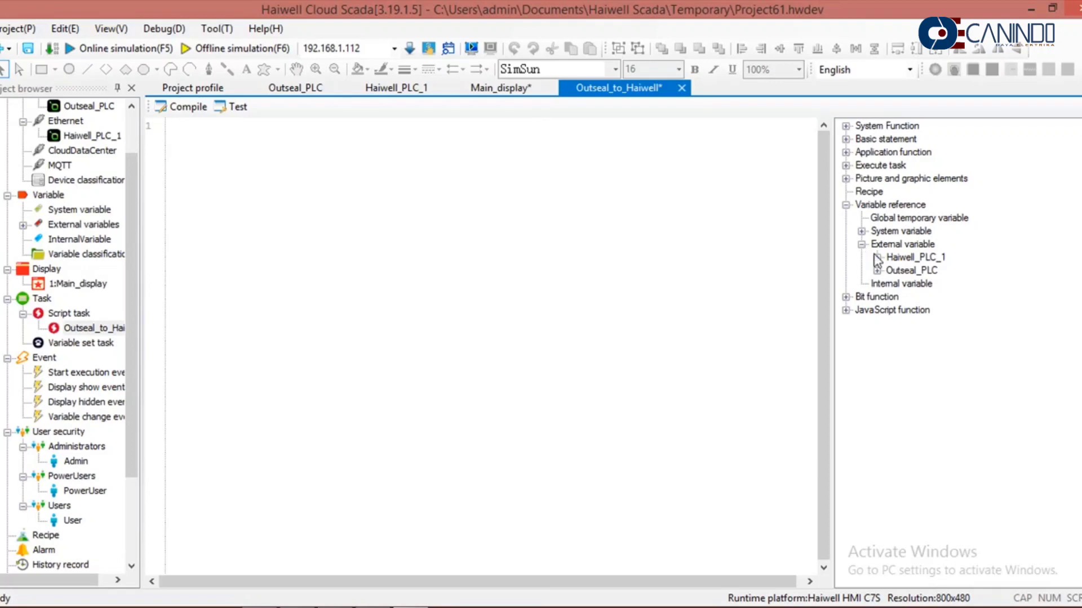
{"action": "left_click", "coordinate": [877, 258]}
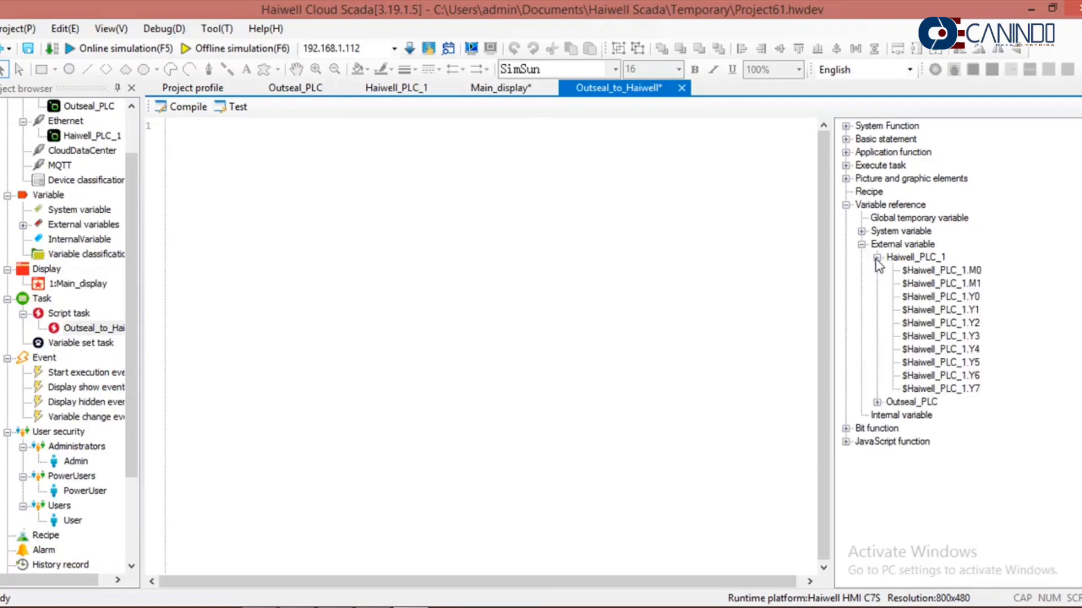
{"action": "double_click", "coordinate": [942, 271]}
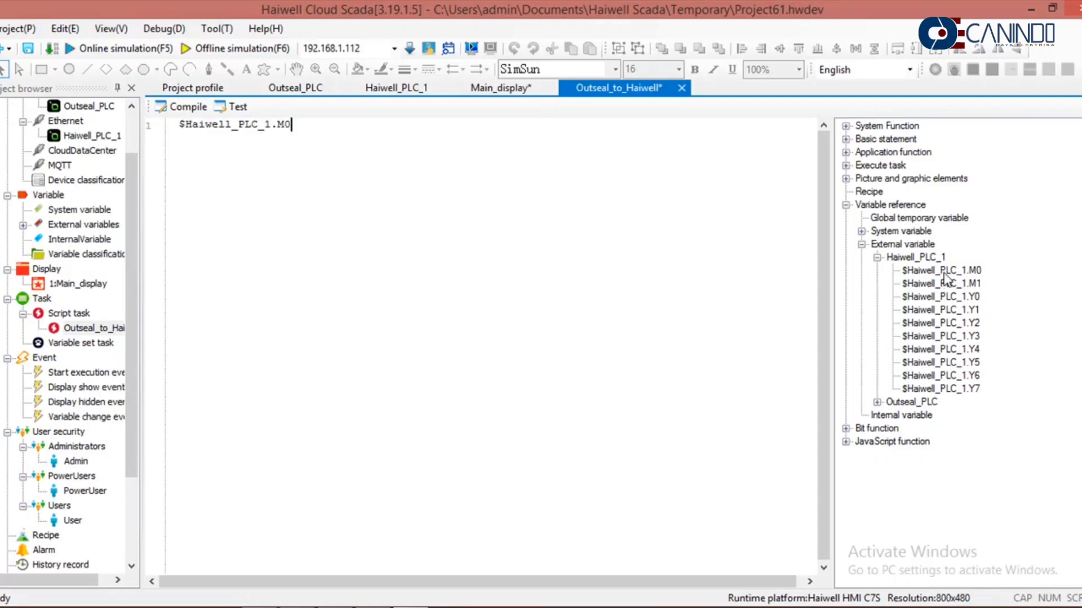
{"action": "type", "text": "="}
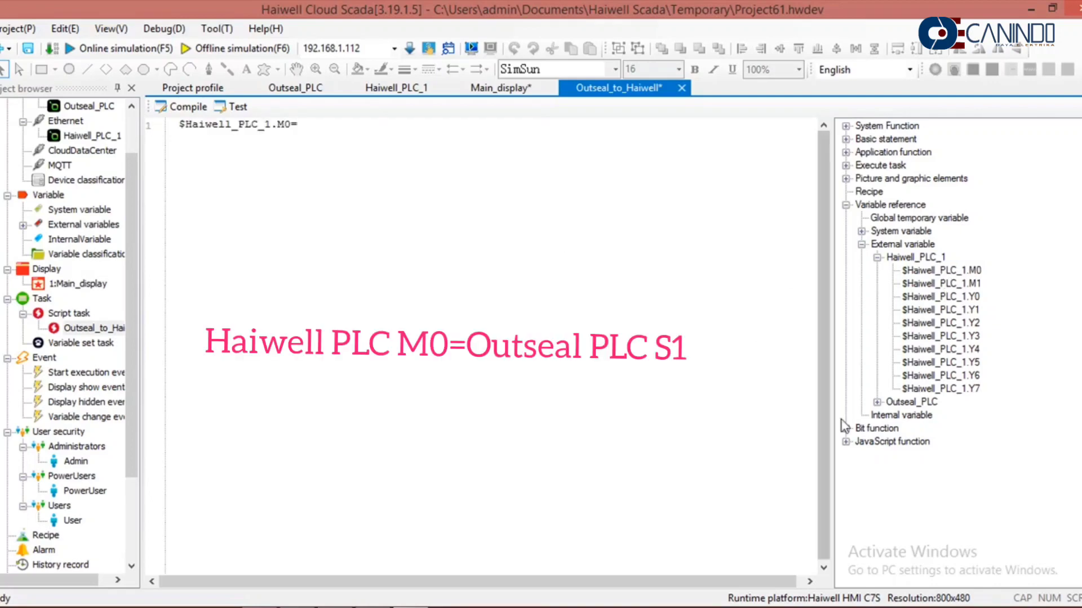
{"action": "left_click", "coordinate": [877, 402]}
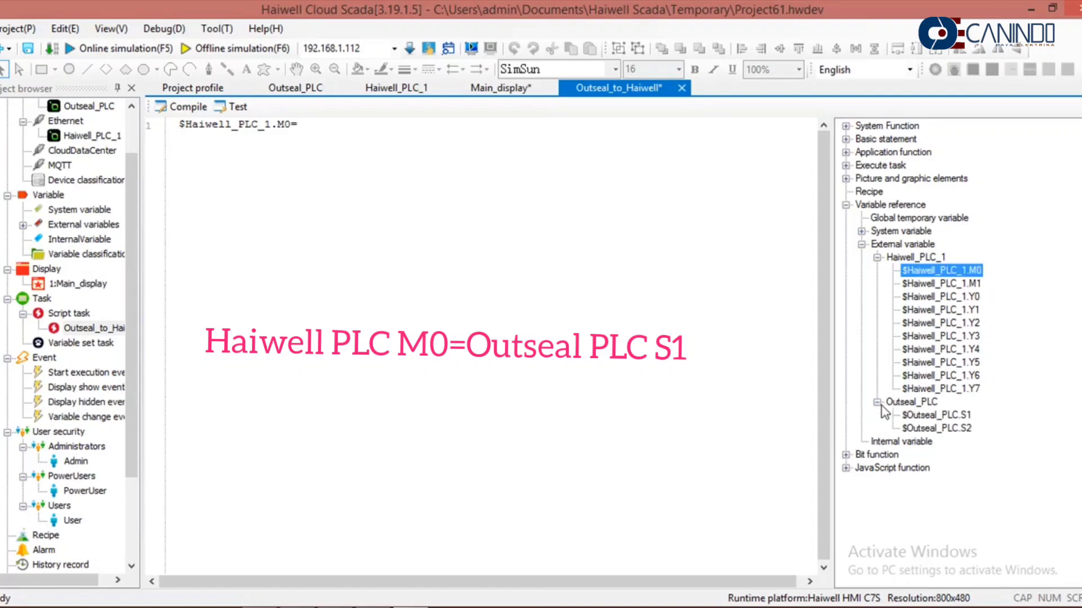
{"action": "double_click", "coordinate": [937, 415]}
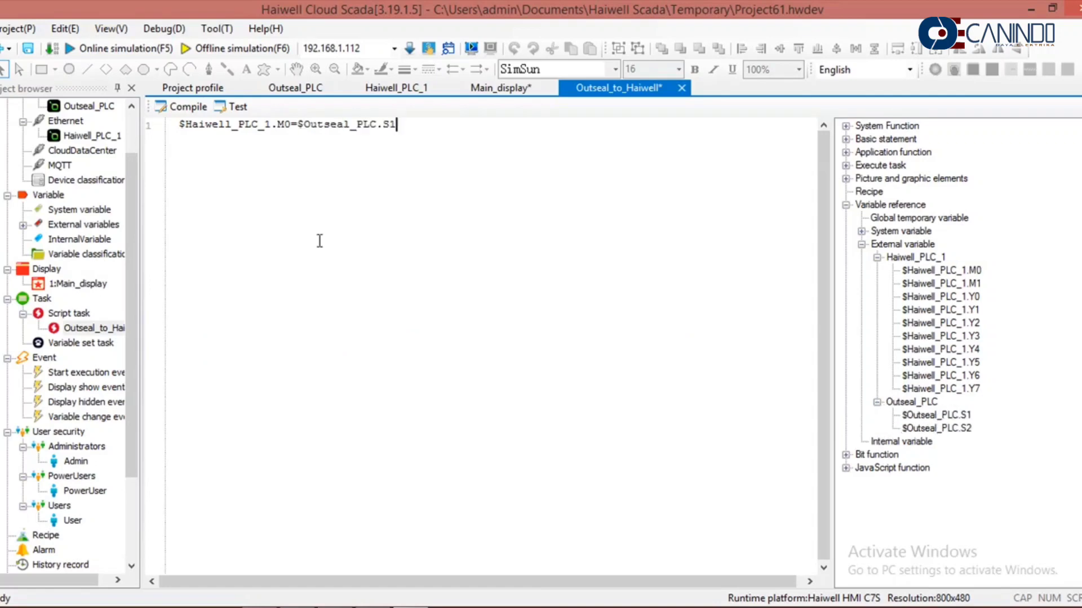
Step: Add the script statement $Haiwell_PLC_1.M1=$Outseal_PLC.S2 two lines below the first one, using the external variable references
{"action": "key", "text": "Return"}
{"action": "key", "text": "Return"}
{"action": "double_click", "coordinate": [948, 285]}
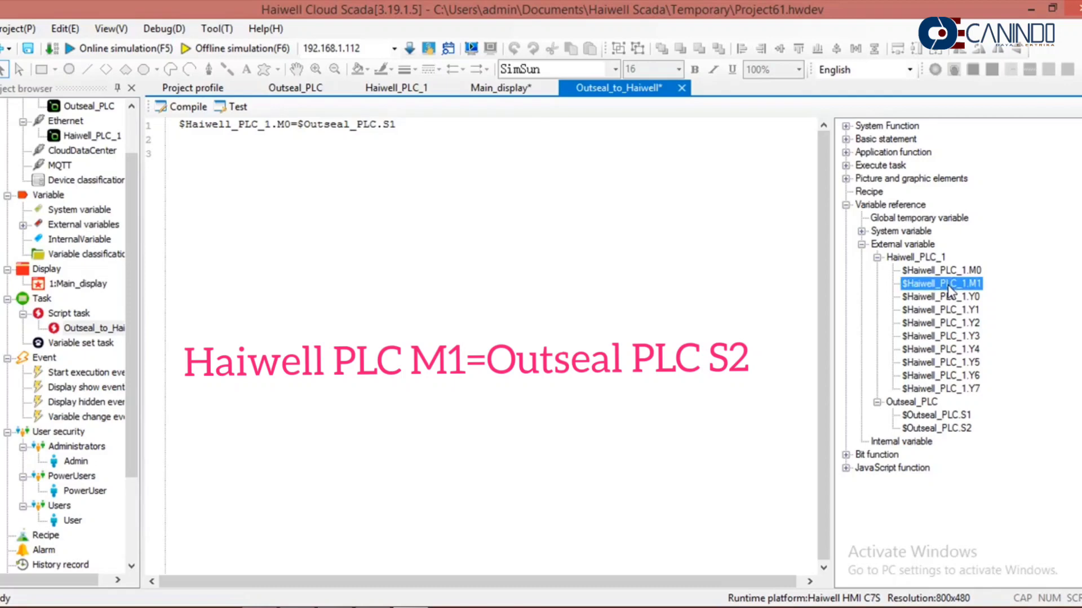
{"action": "type", "text": "="}
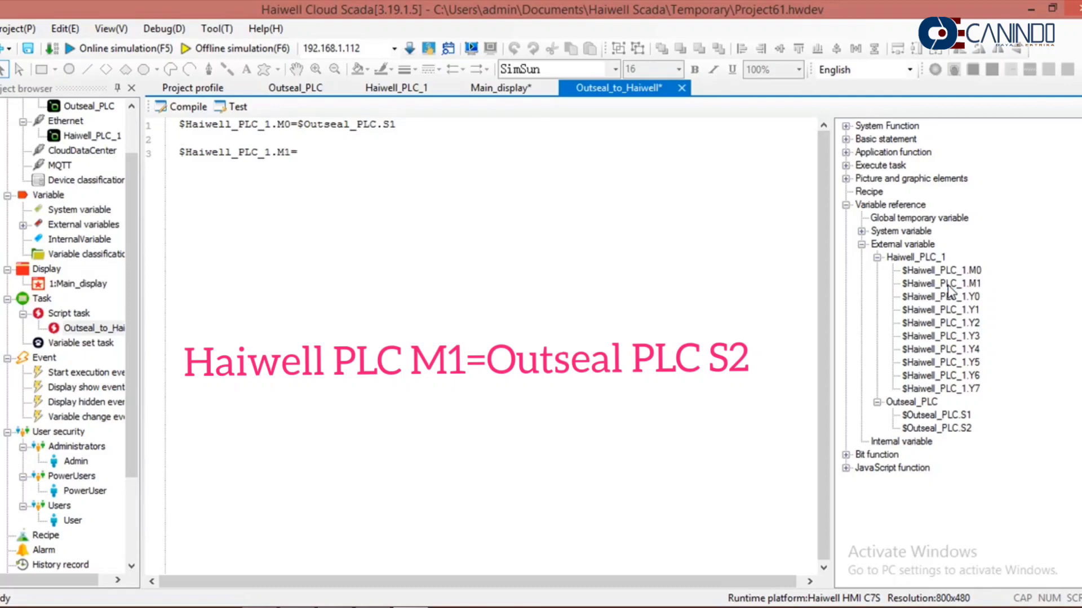
{"action": "double_click", "coordinate": [915, 429]}
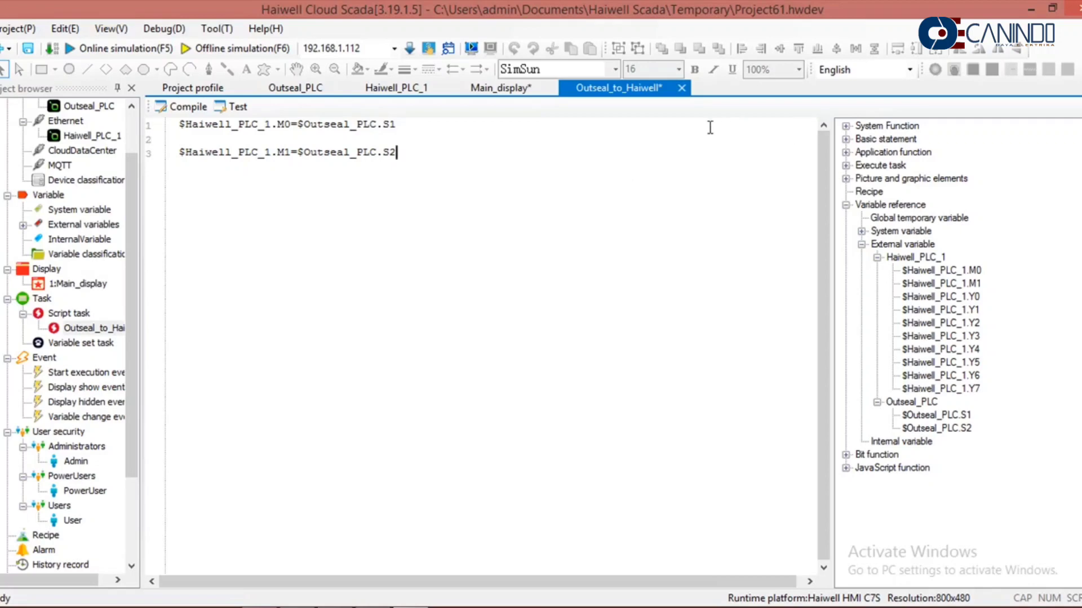
Step: Check the syntax of the Outseal_to_Haiwell script, close it and save its changes
{"action": "left_click", "coordinate": [234, 106]}
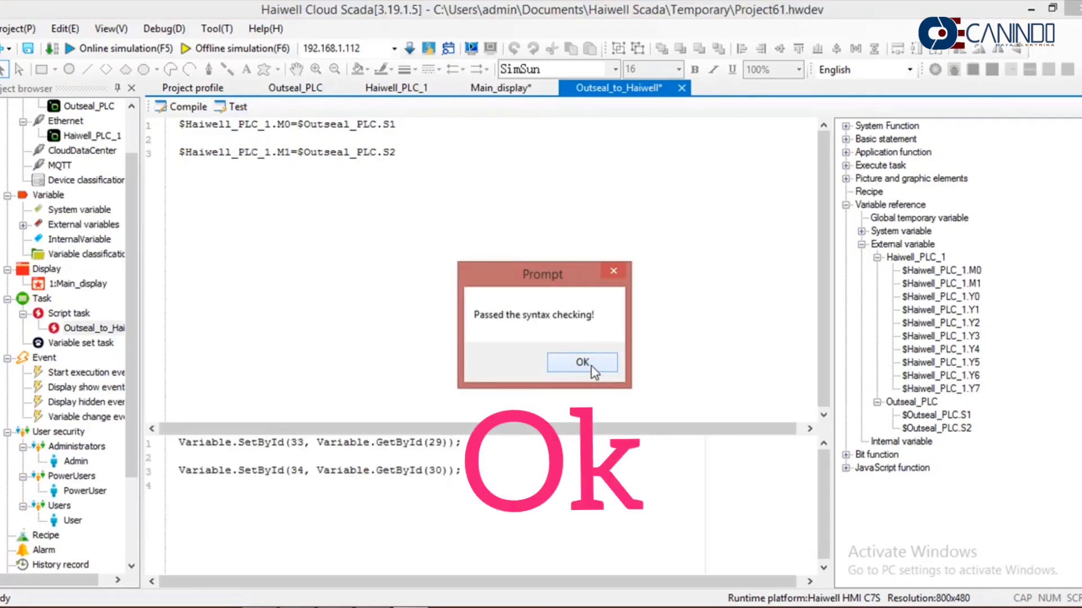
{"action": "left_click", "coordinate": [591, 367]}
{"action": "left_click", "coordinate": [681, 87]}
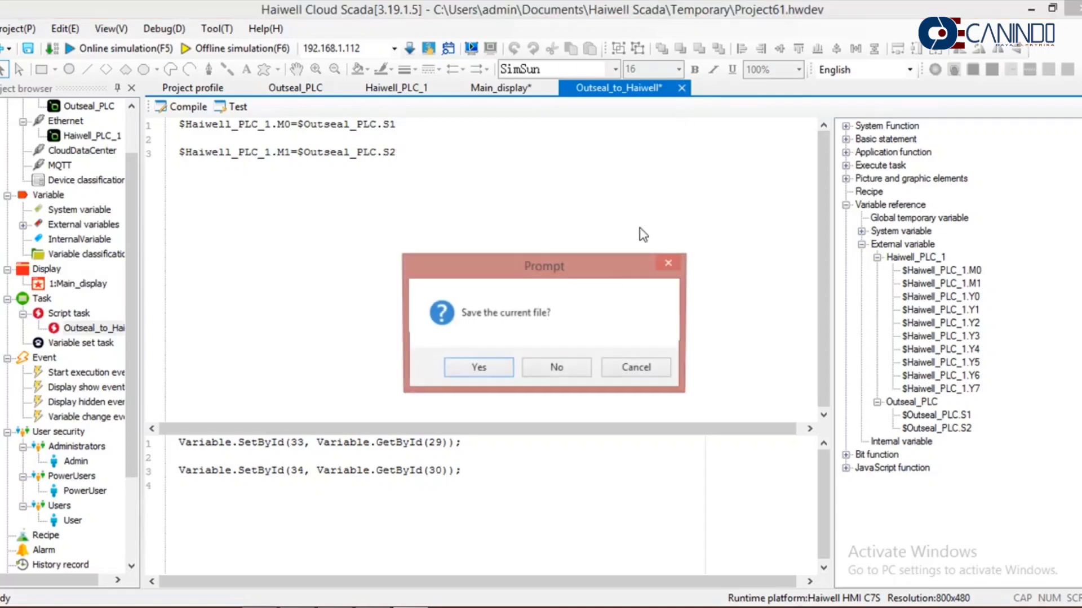
{"action": "left_click", "coordinate": [483, 368]}
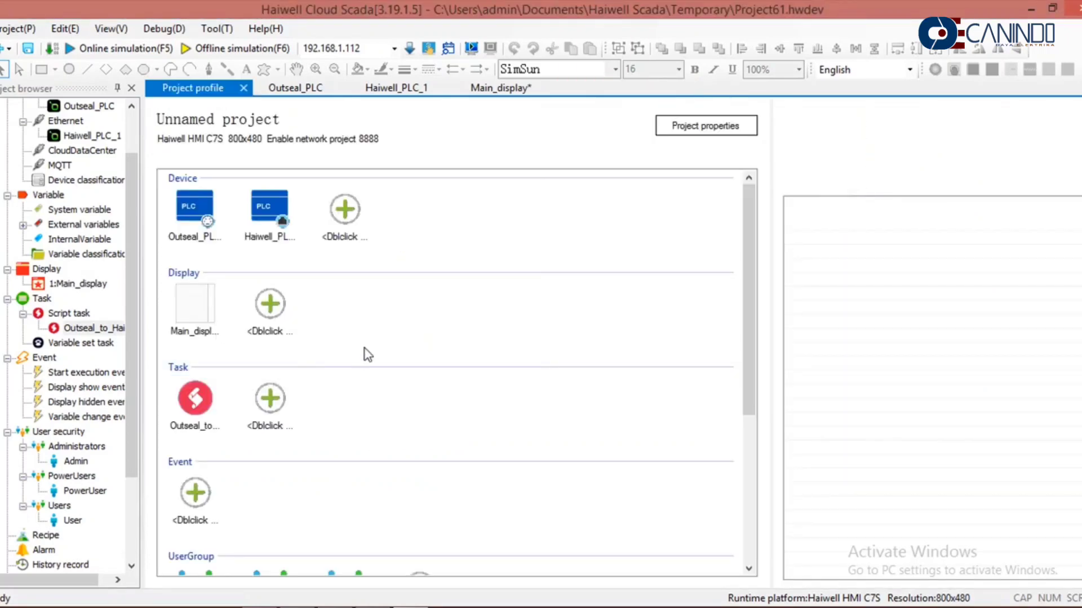
Step: Add a new event of the type Start event in the project profile and continue to its properties
{"action": "scroll", "coordinate": [364, 353], "scroll_direction": "down", "scroll_amount": 2}
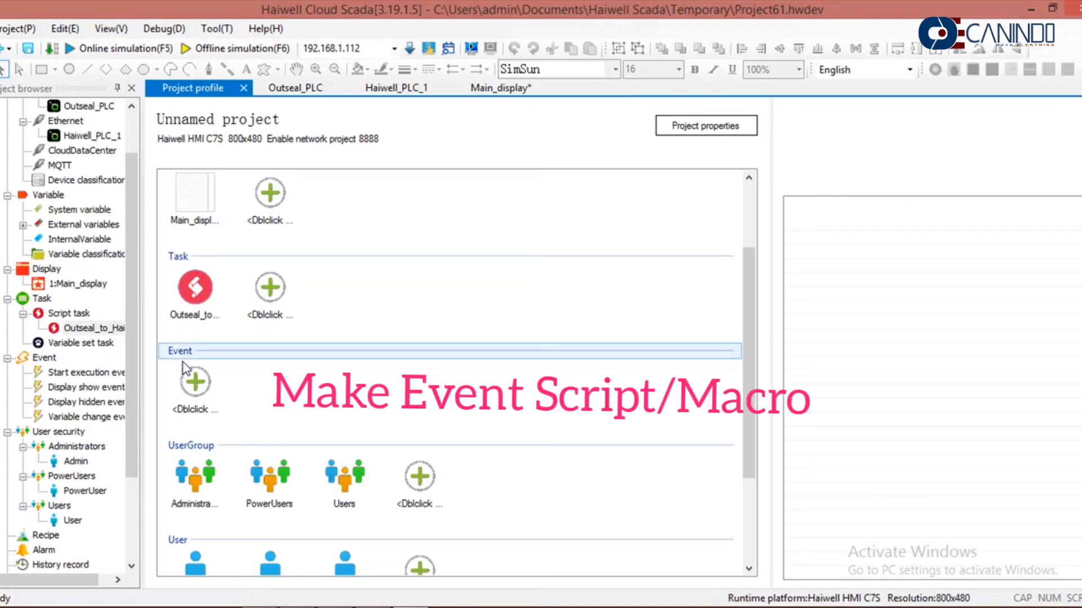
{"action": "left_click", "coordinate": [199, 386]}
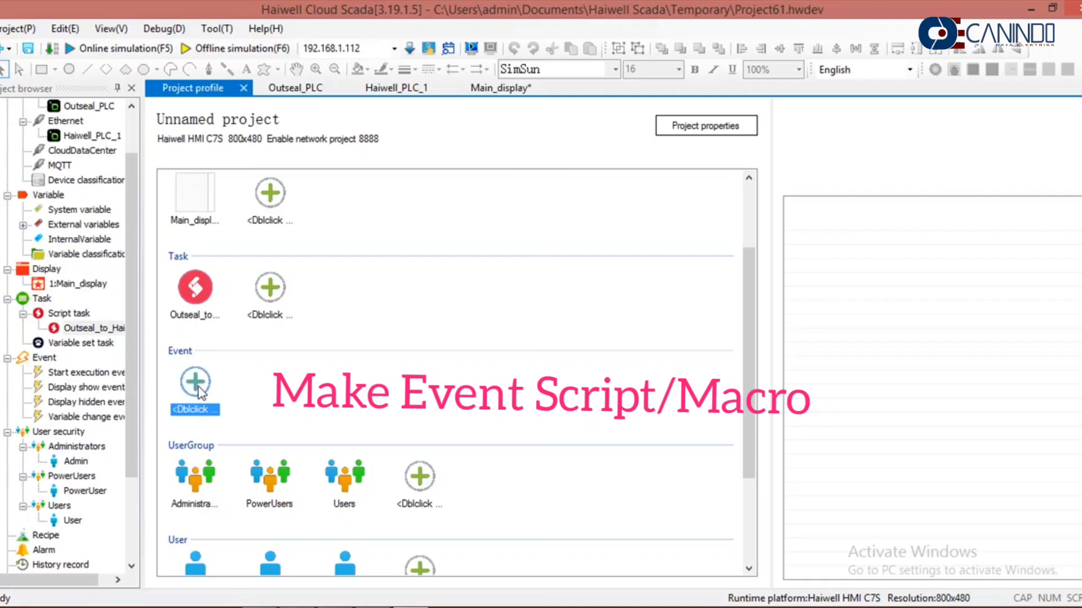
{"action": "double_click", "coordinate": [198, 389]}
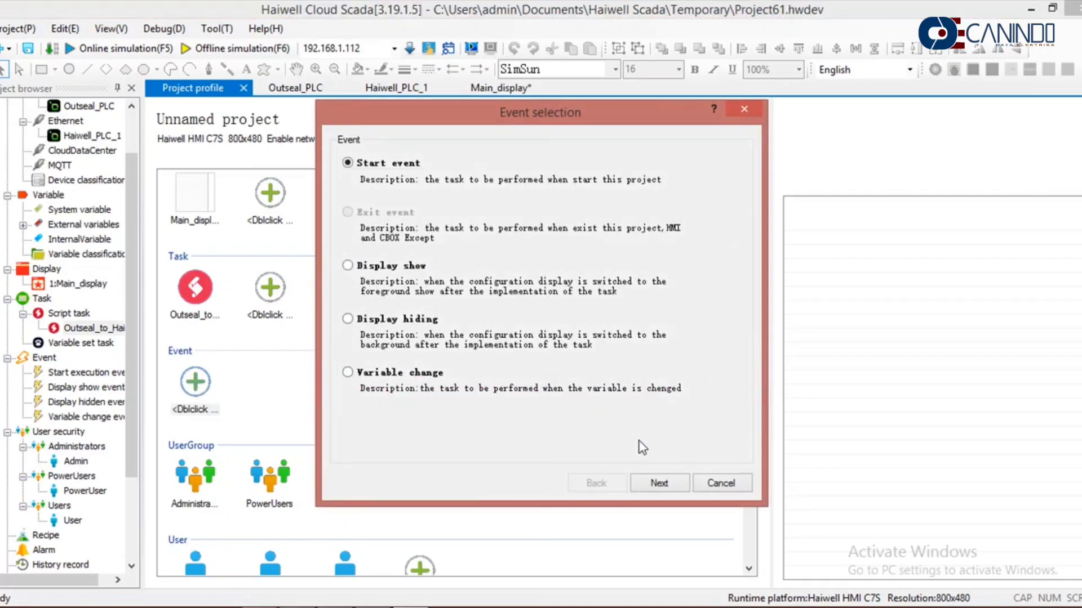
{"action": "left_click", "coordinate": [660, 488]}
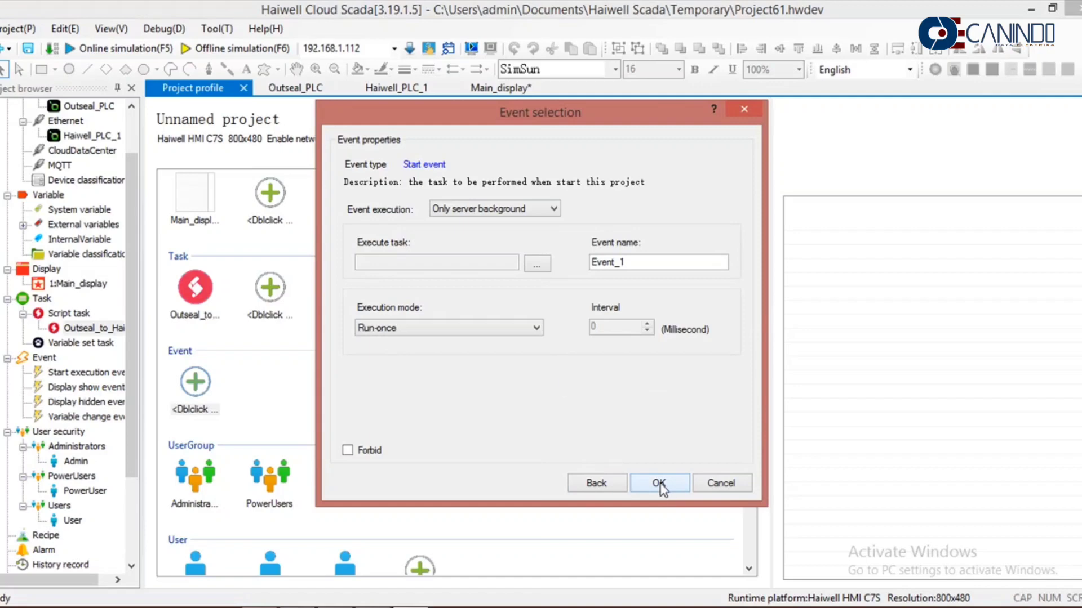
Step: Assign the existing script task Outseal_to_Haiwell as the task the event executes and save the selection
{"action": "left_click", "coordinate": [538, 265]}
{"action": "left_click", "coordinate": [536, 267]}
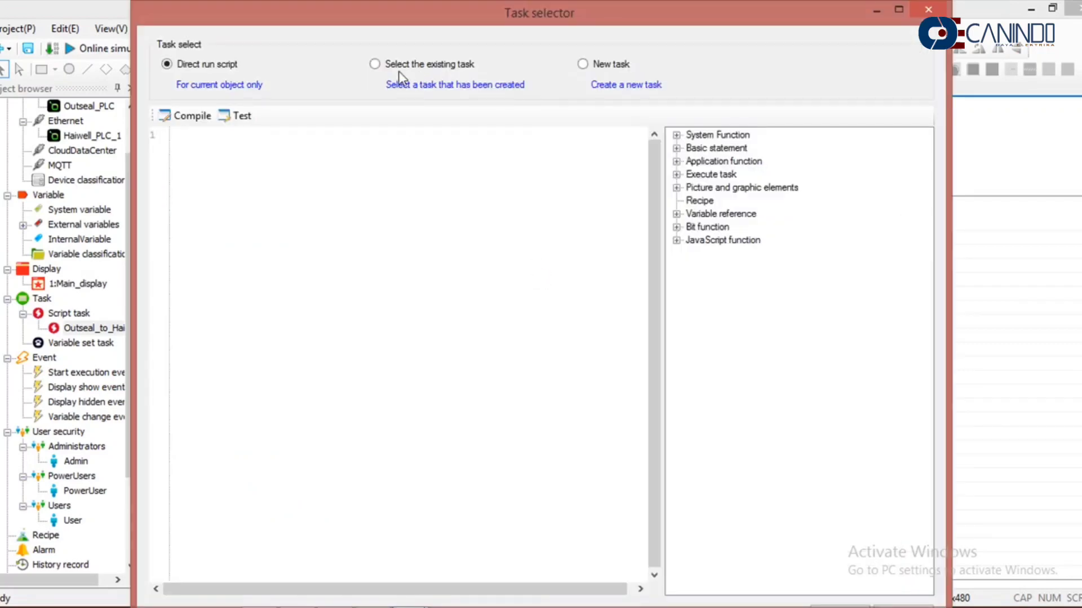
{"action": "left_click", "coordinate": [381, 66]}
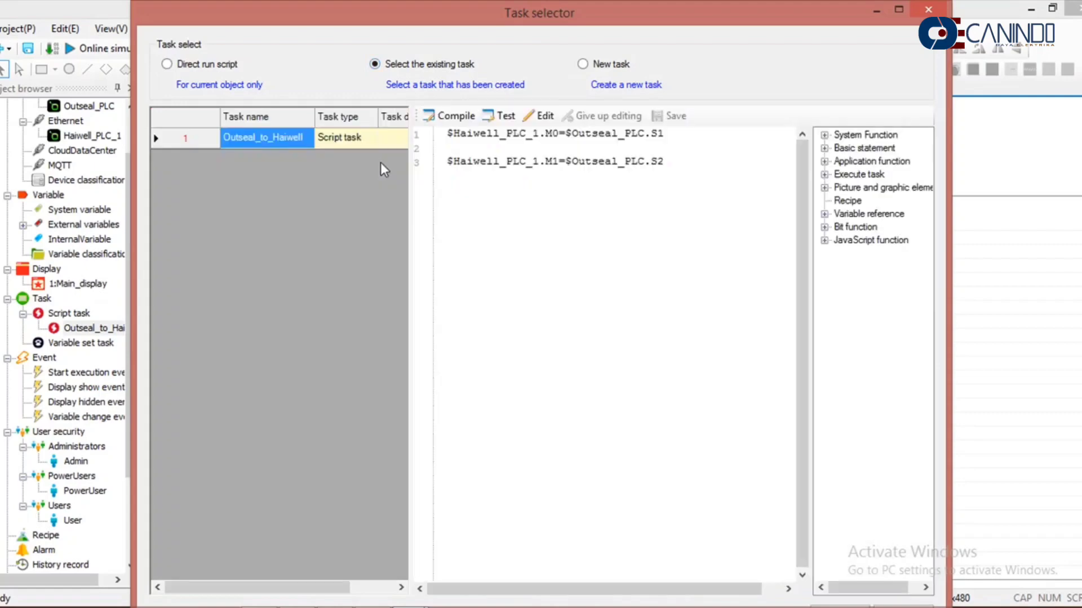
{"action": "left_click", "coordinate": [328, 140]}
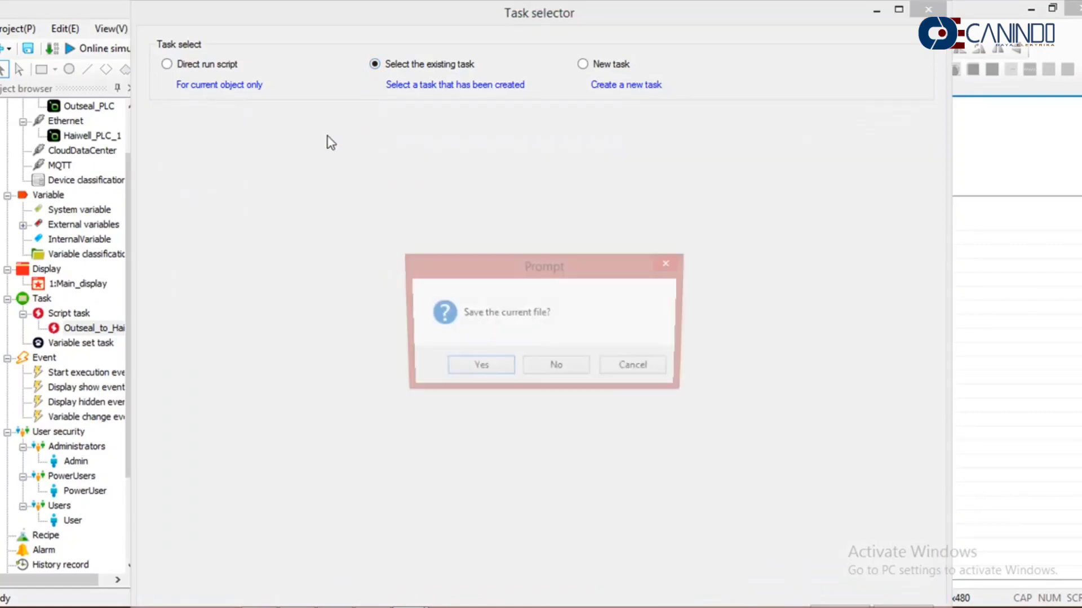
{"action": "left_click", "coordinate": [462, 367]}
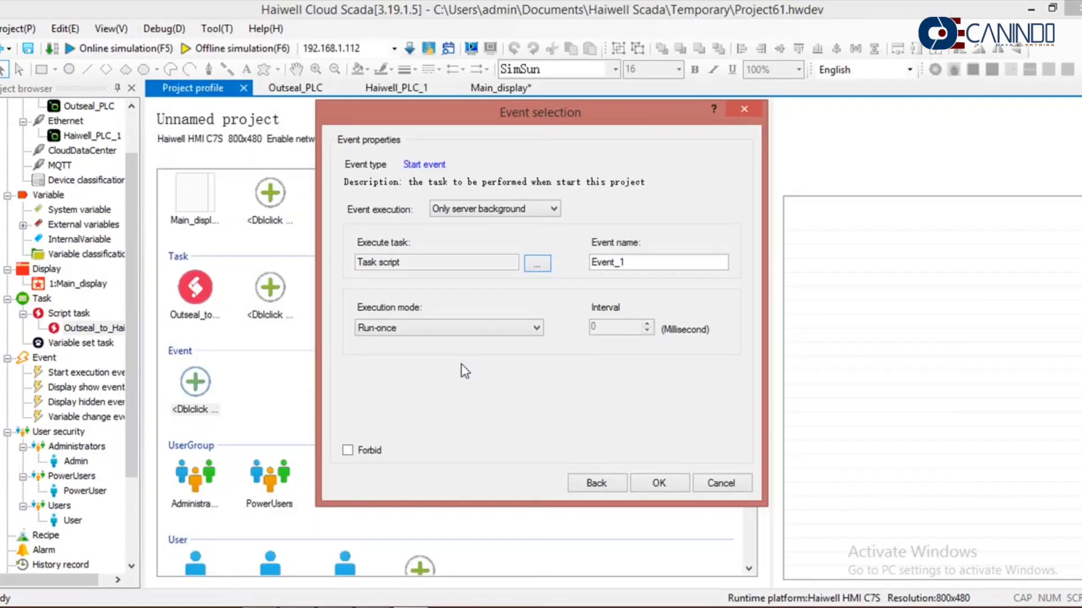
Step: Name the event Outseal_to_Haiwell, set its execution mode to Execution interval and confirm the event
{"action": "left_click", "coordinate": [654, 262]}
{"action": "key", "text": "BackSpace"}
{"action": "key", "text": "BackSpace"}
{"action": "key", "text": "BackSpace"}
{"action": "key", "text": "BackSpace"}
{"action": "key", "text": "BackSpace"}
{"action": "key", "text": "BackSpace"}
{"action": "key", "text": "BackSpace"}
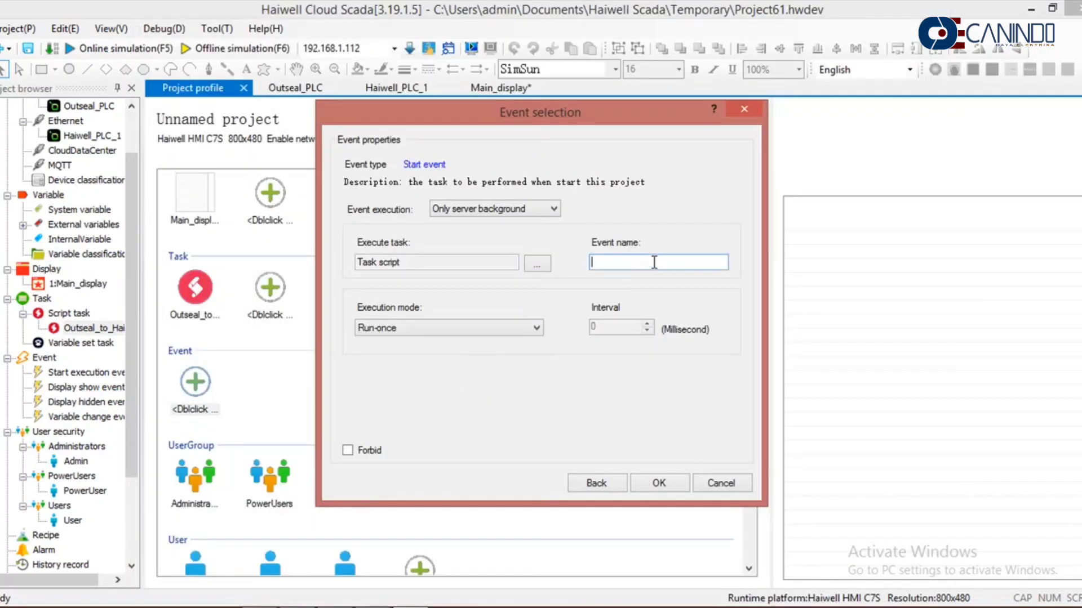
{"action": "type", "text": "Outseal_to_Haiwell"}
{"action": "left_click", "coordinate": [496, 328]}
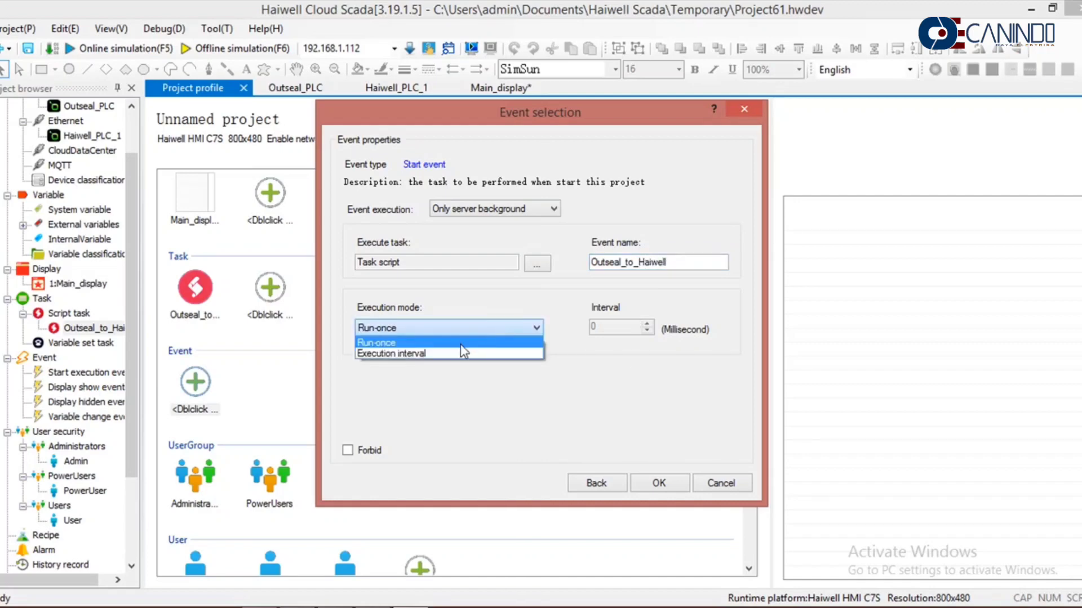
{"action": "left_click", "coordinate": [462, 354]}
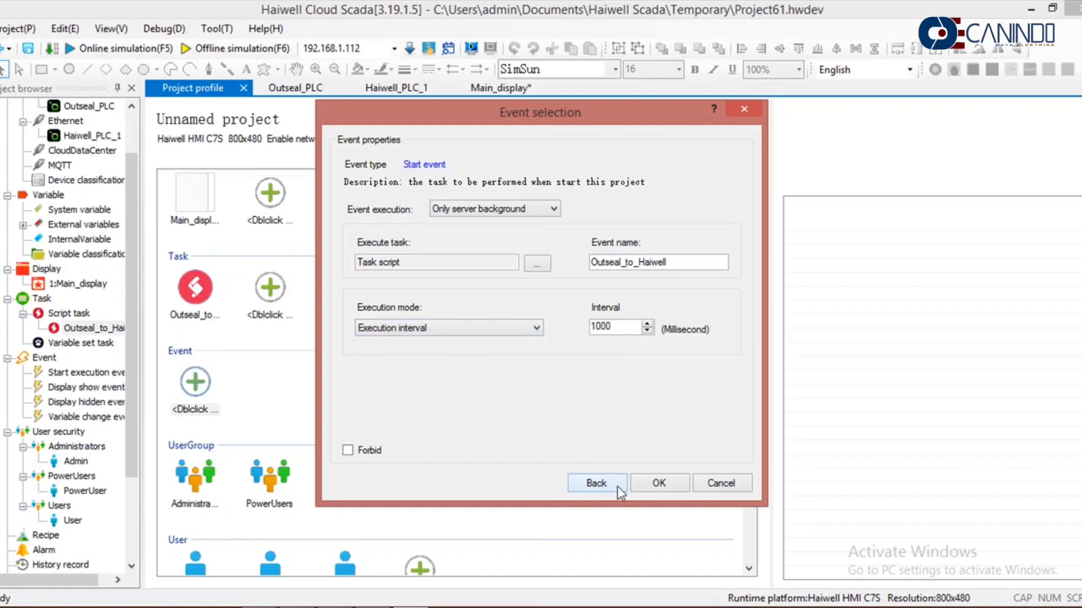
{"action": "left_click", "coordinate": [659, 483]}
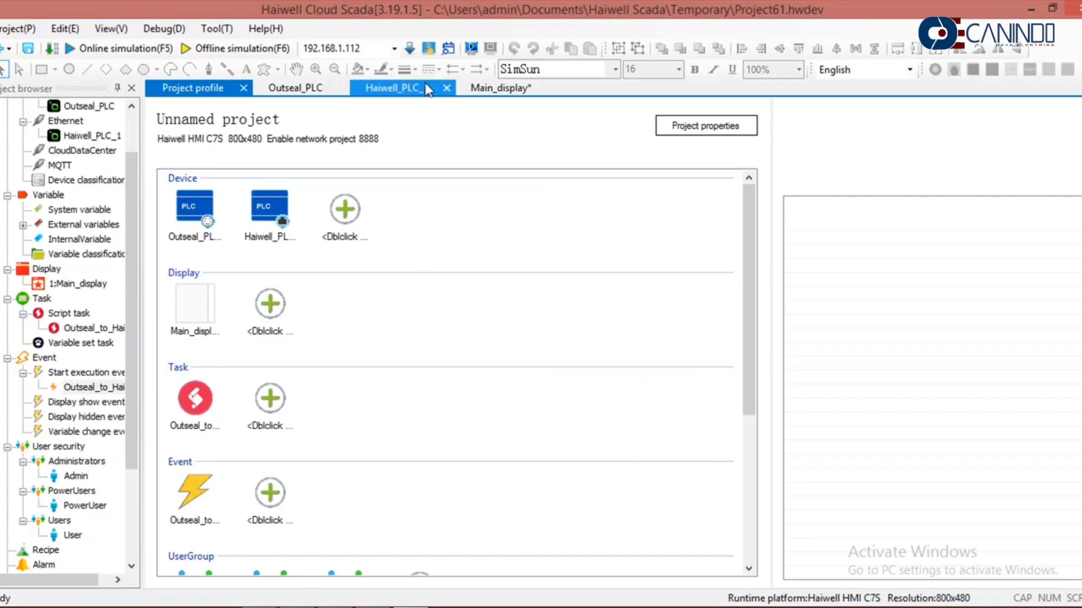
Step: Try to download the project to the device at 192.168.1.112
{"action": "left_click", "coordinate": [406, 55]}
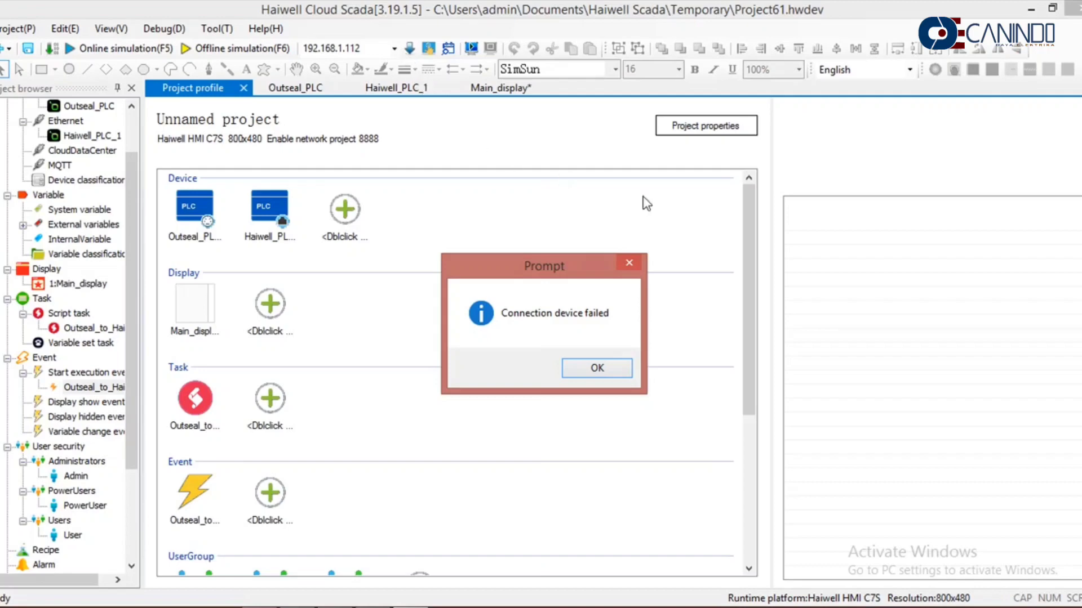
{"action": "left_click", "coordinate": [610, 374]}
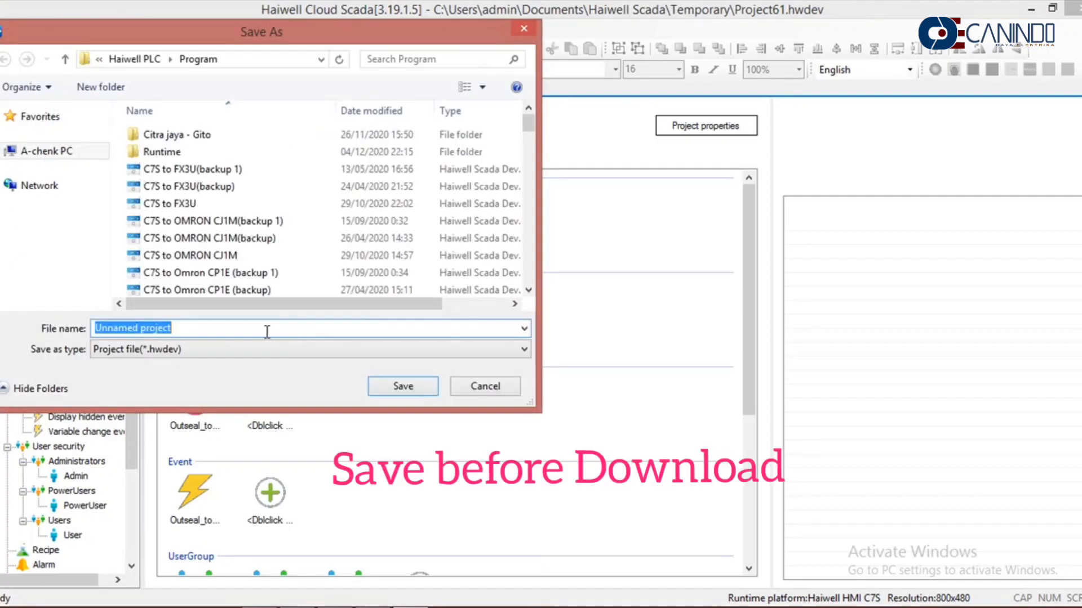
Step: Save the project as Ouseal to Haiwell PLC.hwdev in the Program folder, replacing the existing file
{"action": "type", "text": "O"}
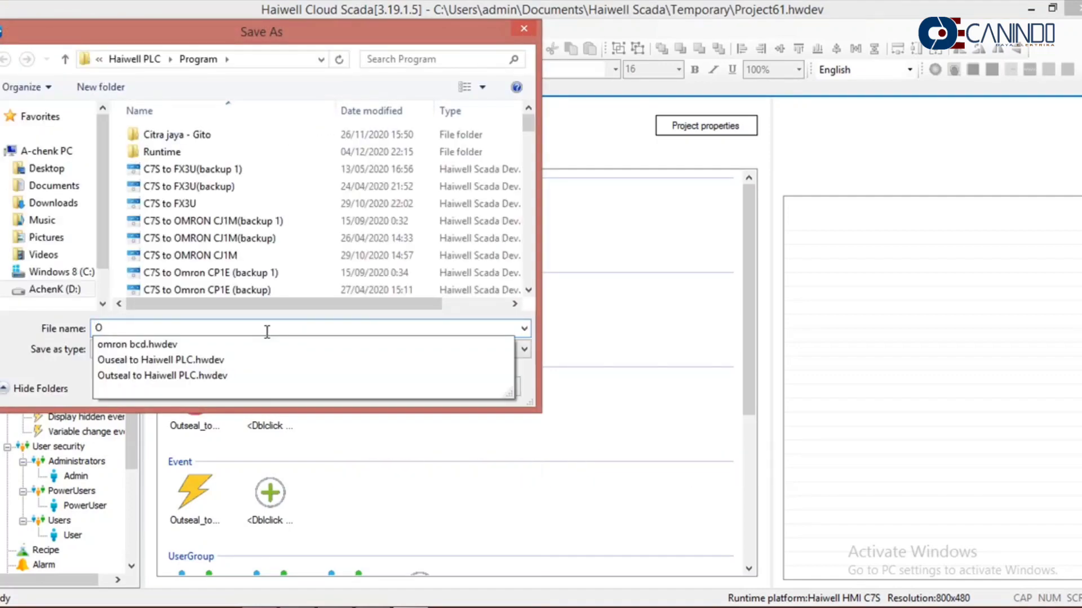
{"action": "left_click", "coordinate": [205, 359]}
{"action": "left_click", "coordinate": [421, 385]}
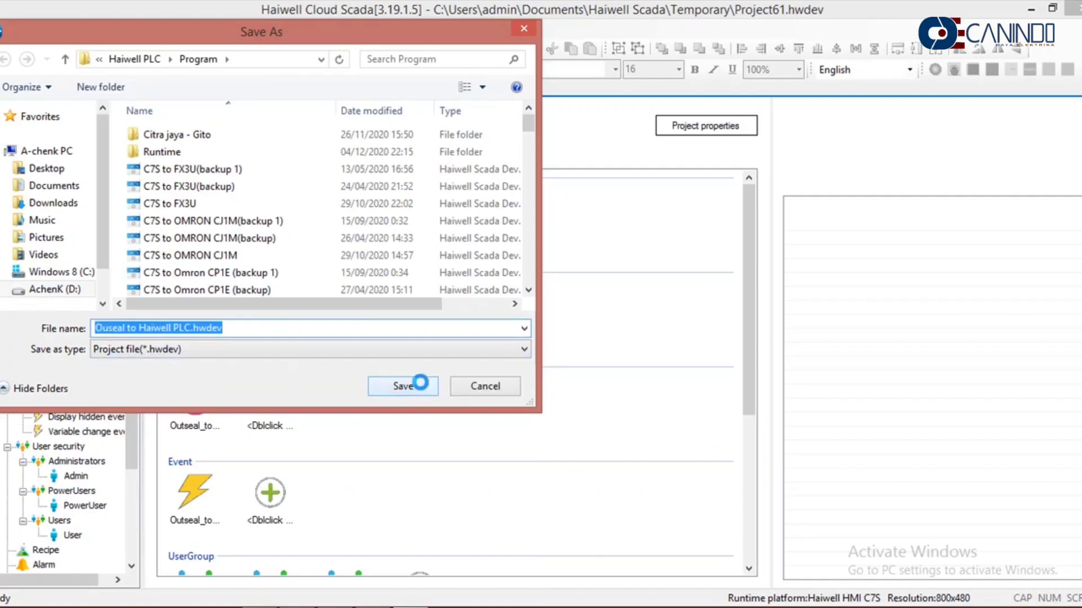
{"action": "left_click", "coordinate": [592, 318]}
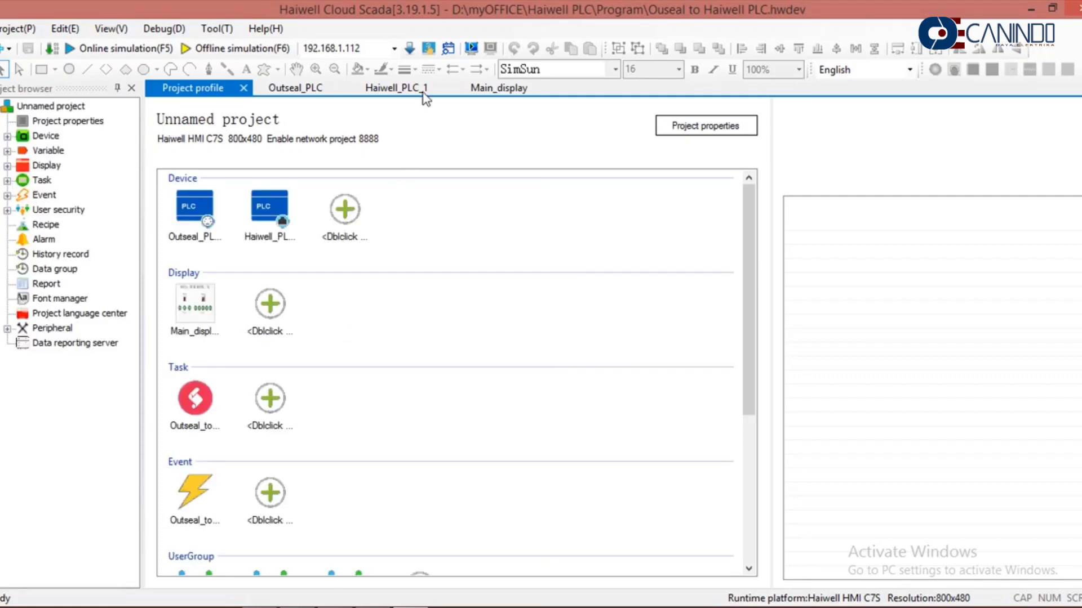
Step: Download the saved project to the device at 192.168.1.112 with the offered download options
{"action": "left_click", "coordinate": [410, 51]}
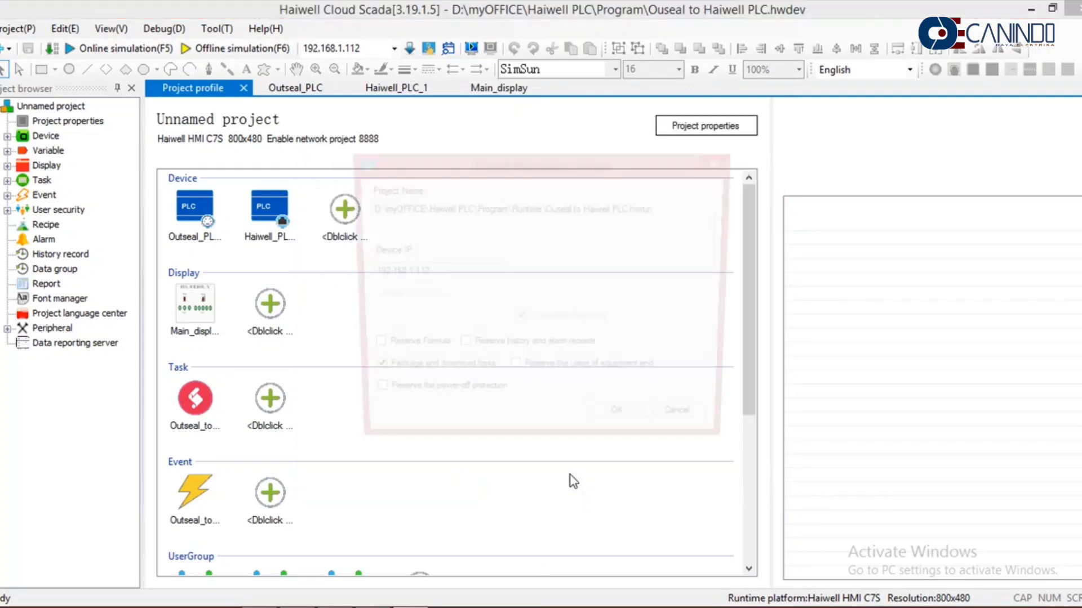
{"action": "left_click", "coordinate": [623, 426]}
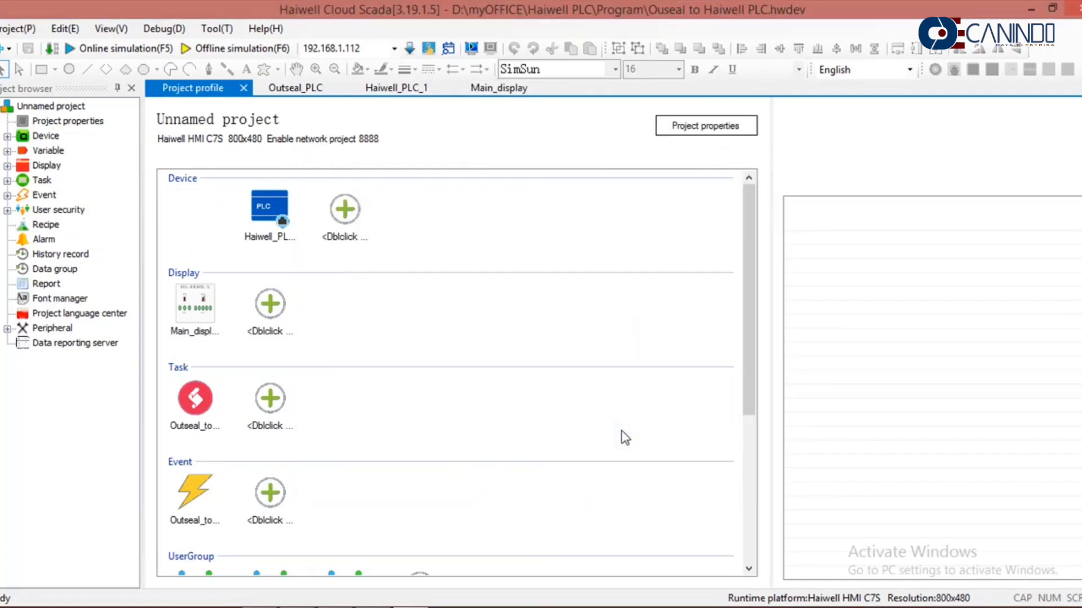